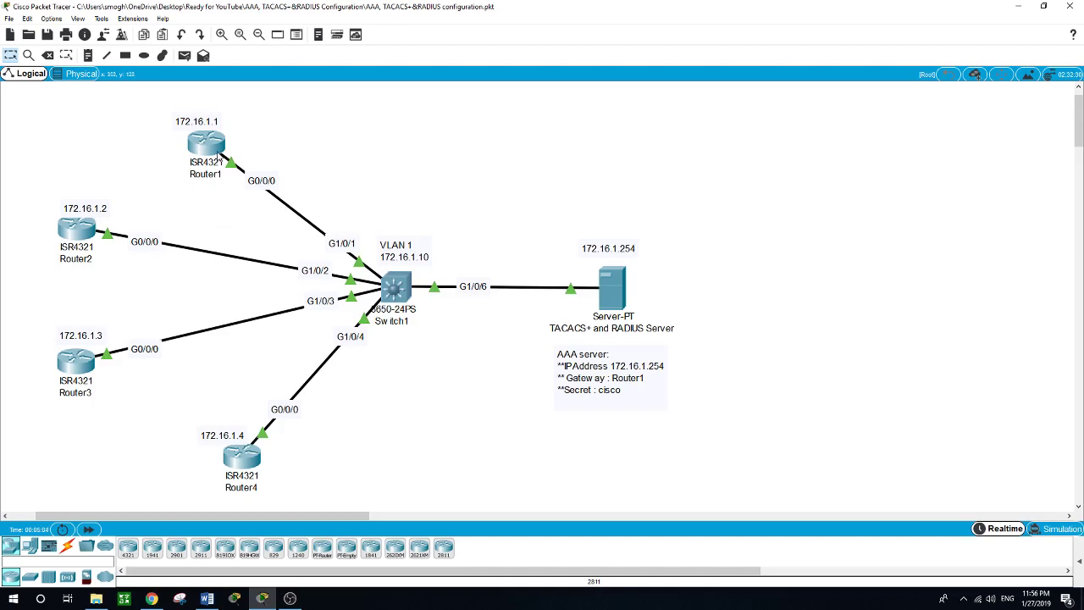
- Open Router1's CLI in an enlarged window and log in with the local account
{"action": "left_click", "coordinate": [215, 147]}
{"action": "left_click_drag", "start_coordinate": [521, 128], "coordinate": [439, 163]}
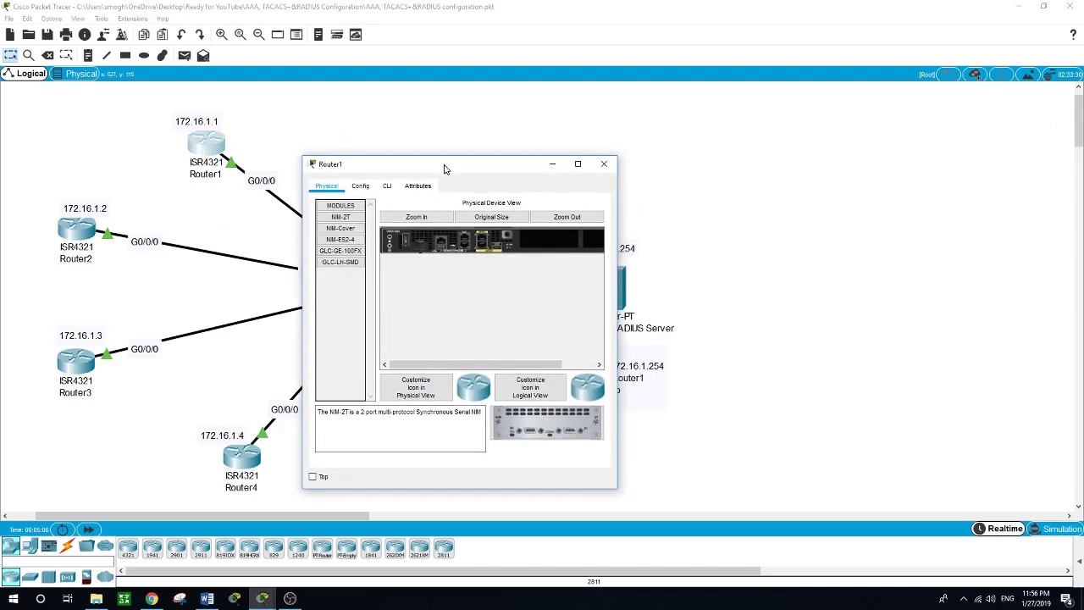
{"action": "left_click_drag", "start_coordinate": [619, 218], "coordinate": [1002, 222]}
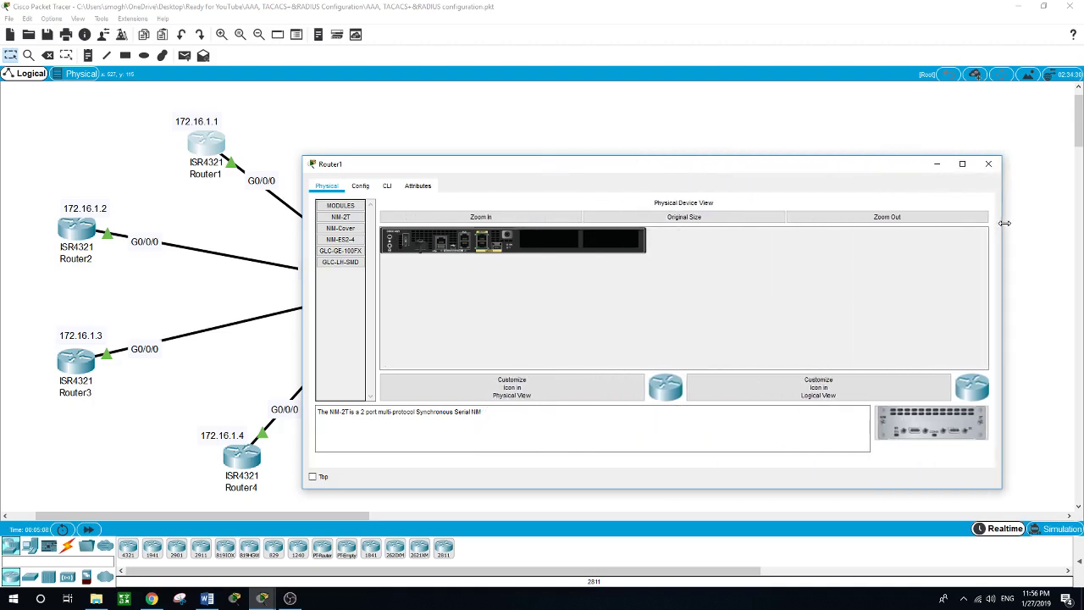
{"action": "left_click_drag", "start_coordinate": [758, 157], "coordinate": [757, 191]}
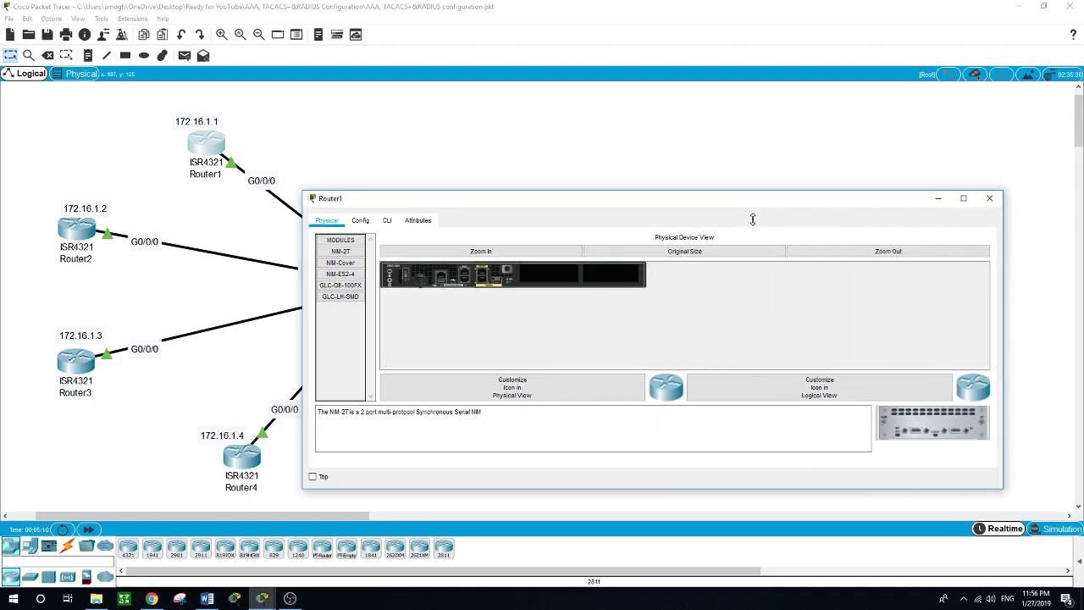
{"action": "left_click", "coordinate": [391, 219]}
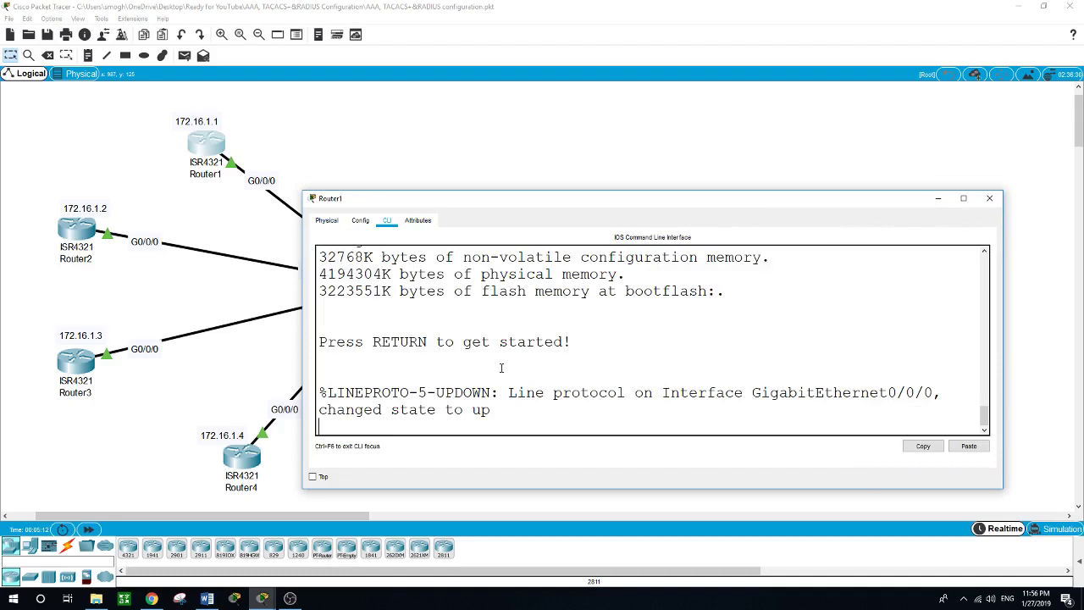
{"action": "key", "text": "Return"}
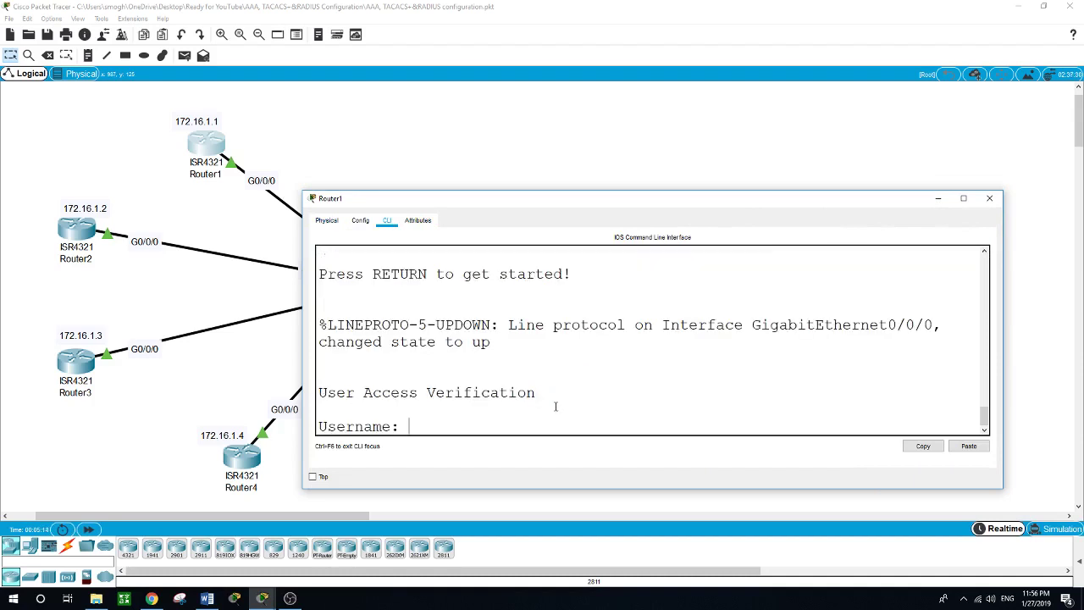
{"action": "type", "text": "sal"}
{"action": "key", "text": "Return"}
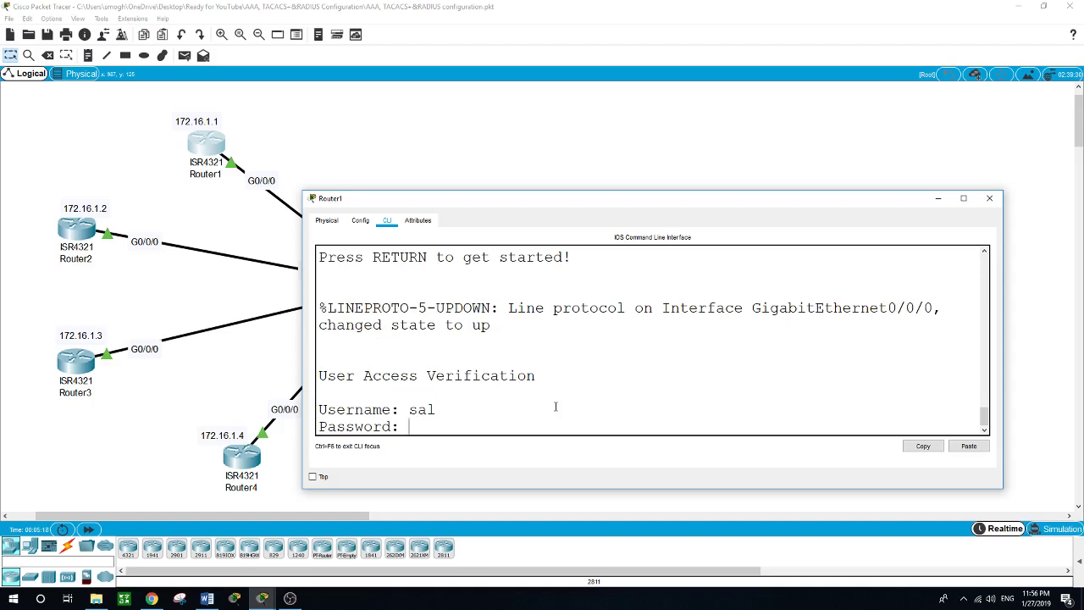
{"action": "key", "text": "Return"}
- Enter privileged mode and list Router1's configured usernames with 'show run | in user'
{"action": "type", "text": "en"}
{"action": "key", "text": "Return"}
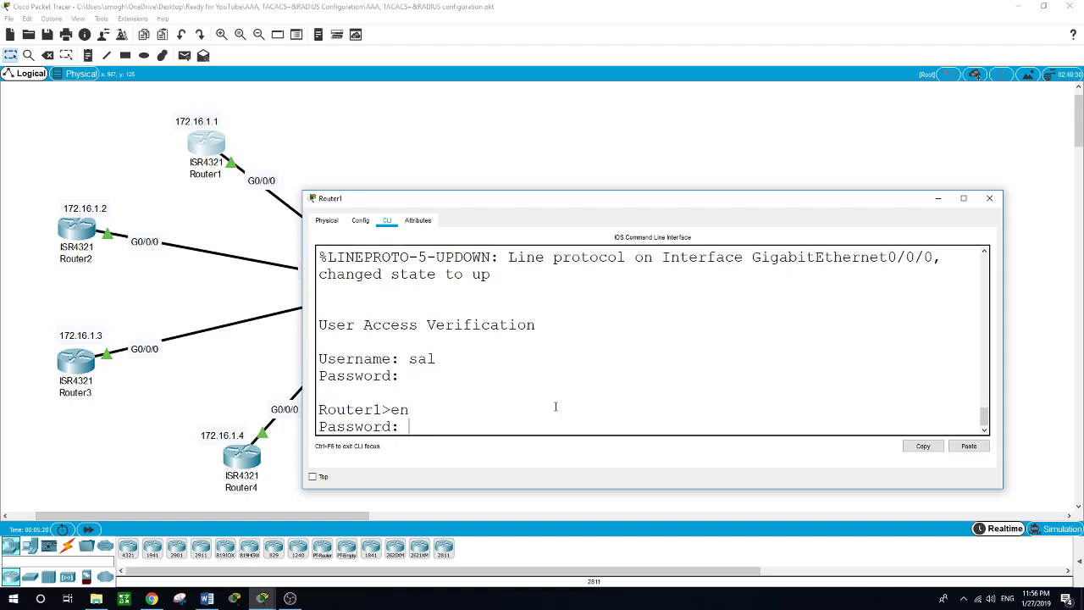
{"action": "key", "text": "Return"}
{"action": "type", "text": "show "}
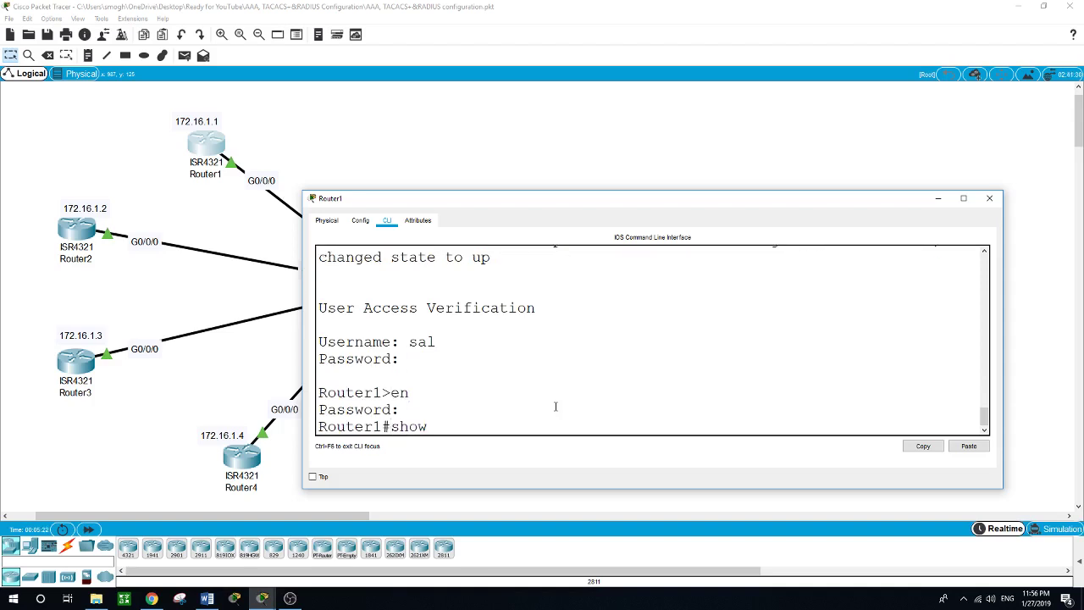
{"action": "type", "text": "run | in user"}
{"action": "key", "text": "Return"}
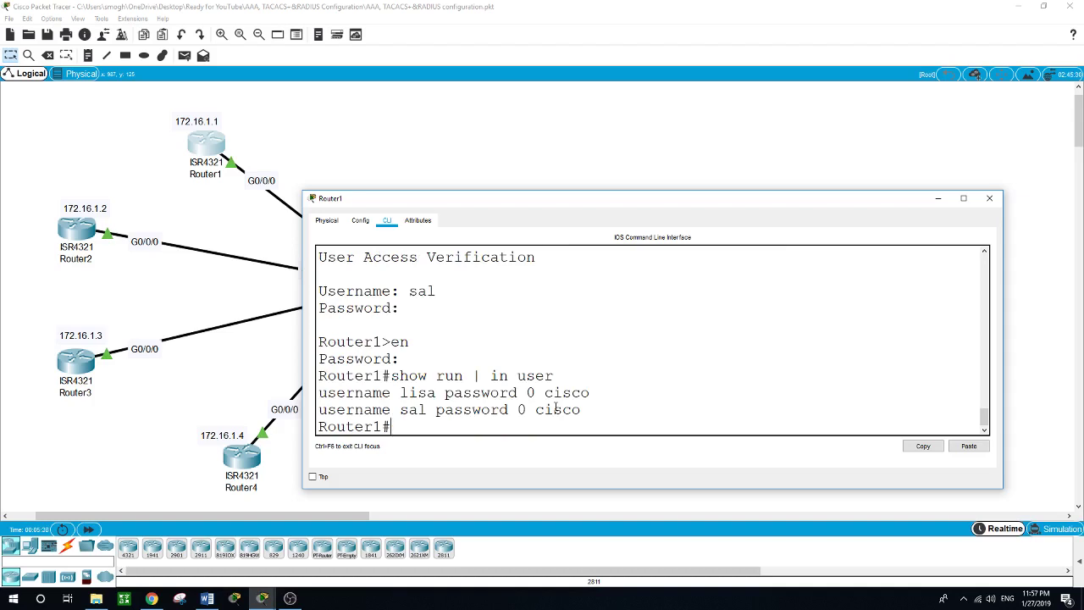
- Ping 172.16.1.4 and the server at 172.16.1.254 from Router1
{"action": "type", "text": "ping 172.16.1.4"}
{"action": "key", "text": "Return"}
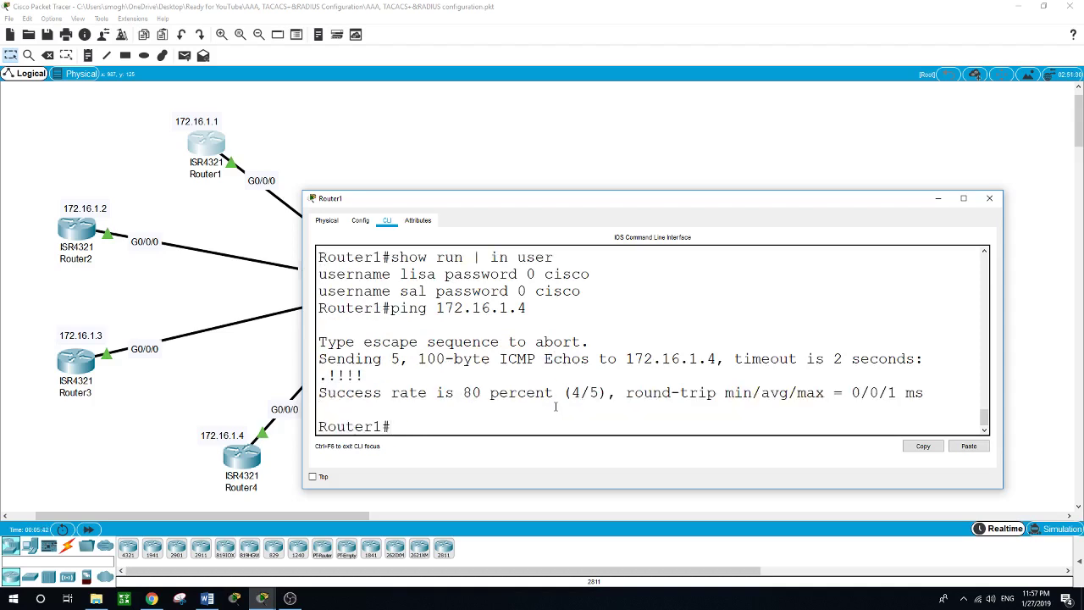
{"action": "type", "text": "ping 172.16.1.254"}
{"action": "key", "text": "Return"}
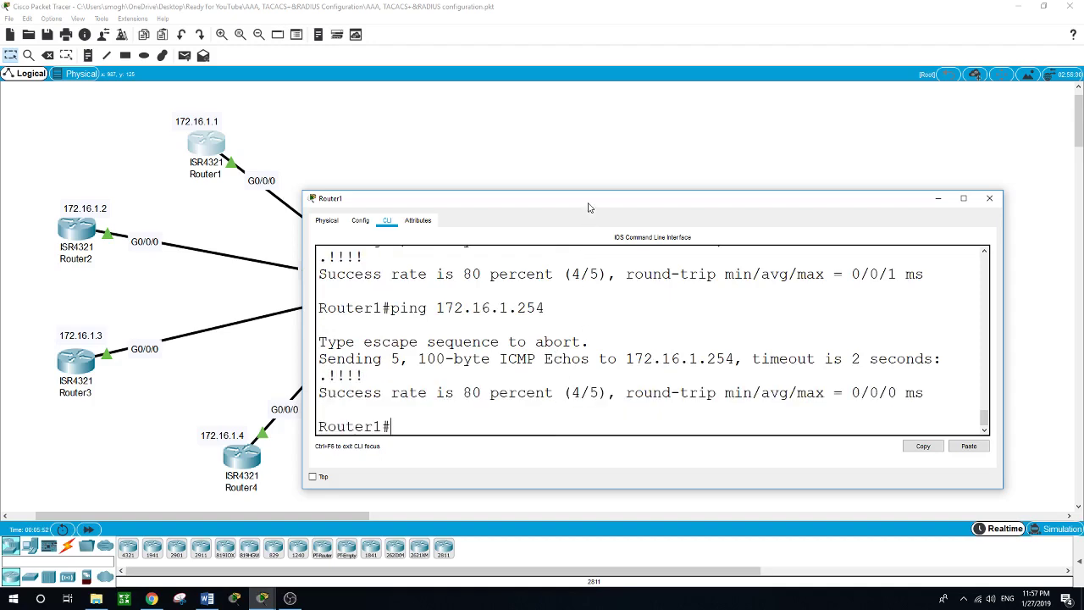
{"action": "left_click_drag", "start_coordinate": [590, 204], "coordinate": [509, 208]}
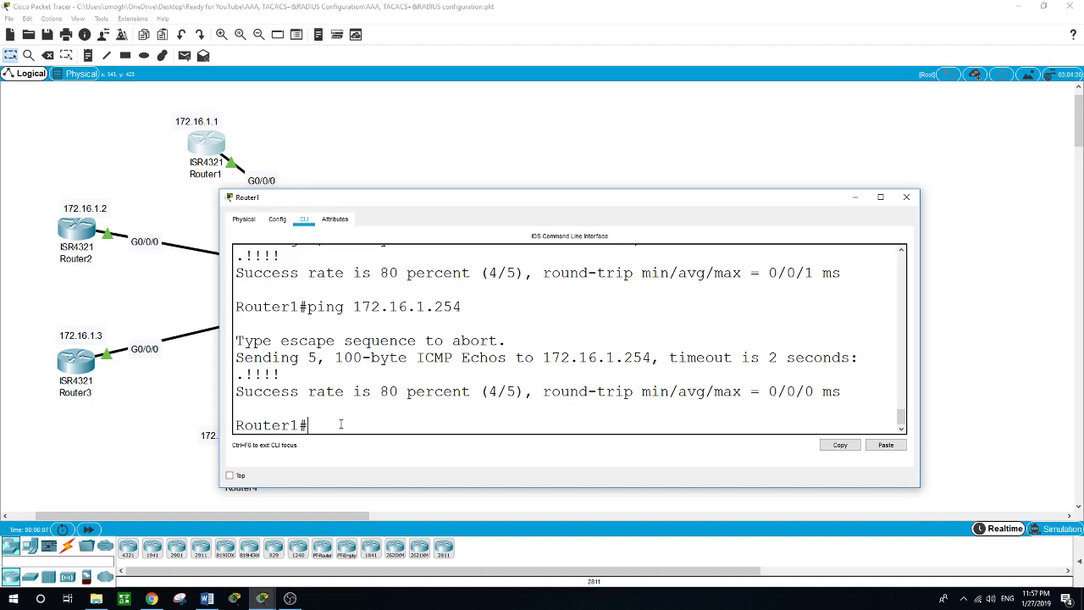
- Enter global configuration and enable aaa new-model on Router1
{"action": "type", "text": "conf t"}
{"action": "key", "text": "Return"}
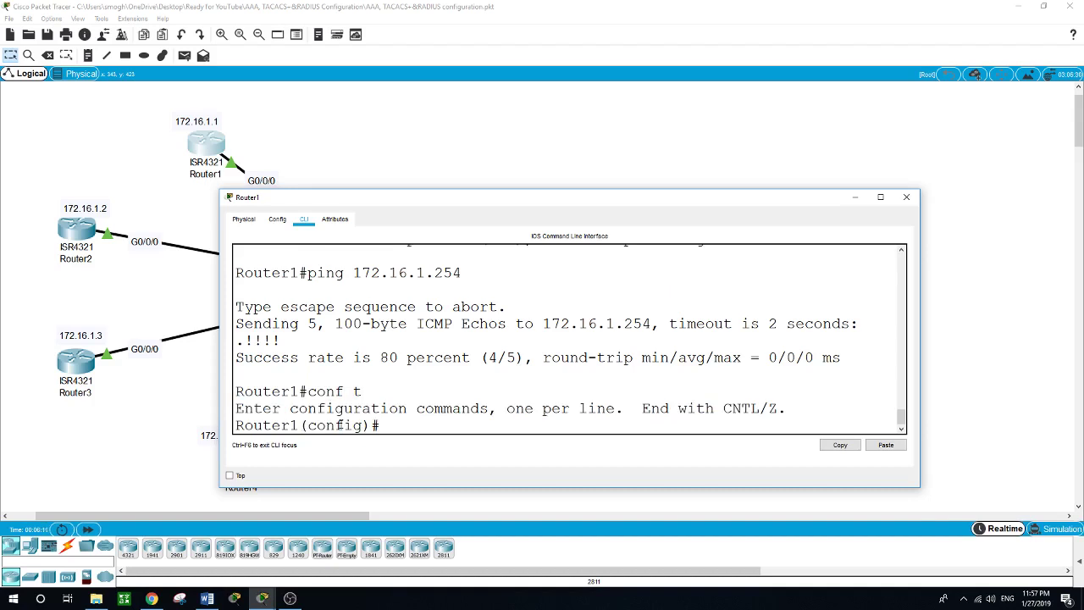
{"action": "type", "text": "aaa new"}
{"action": "key", "text": "Tab"}
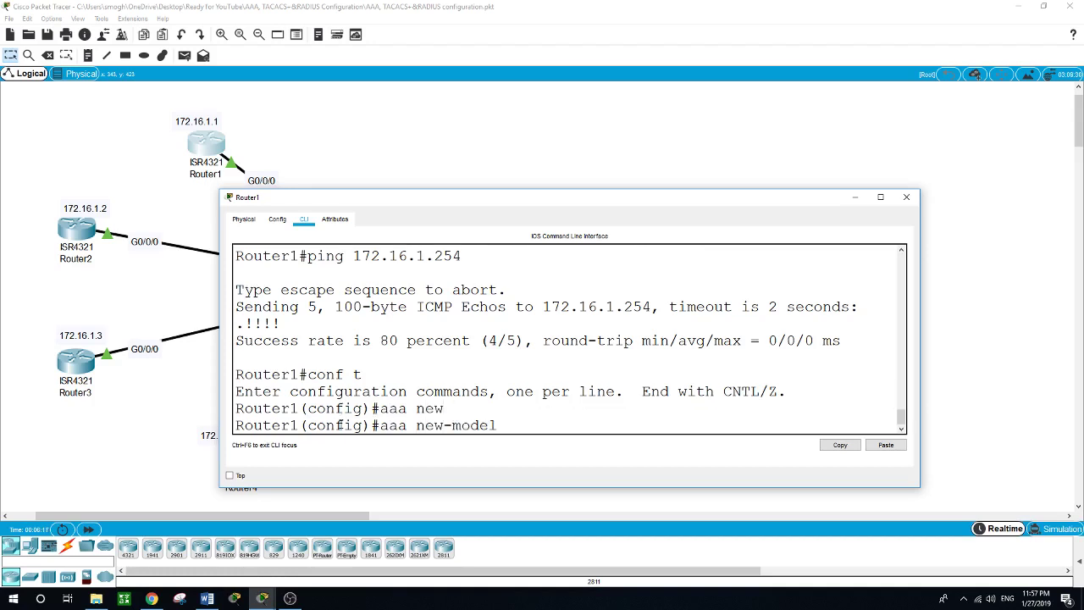
{"action": "key", "text": "Return"}
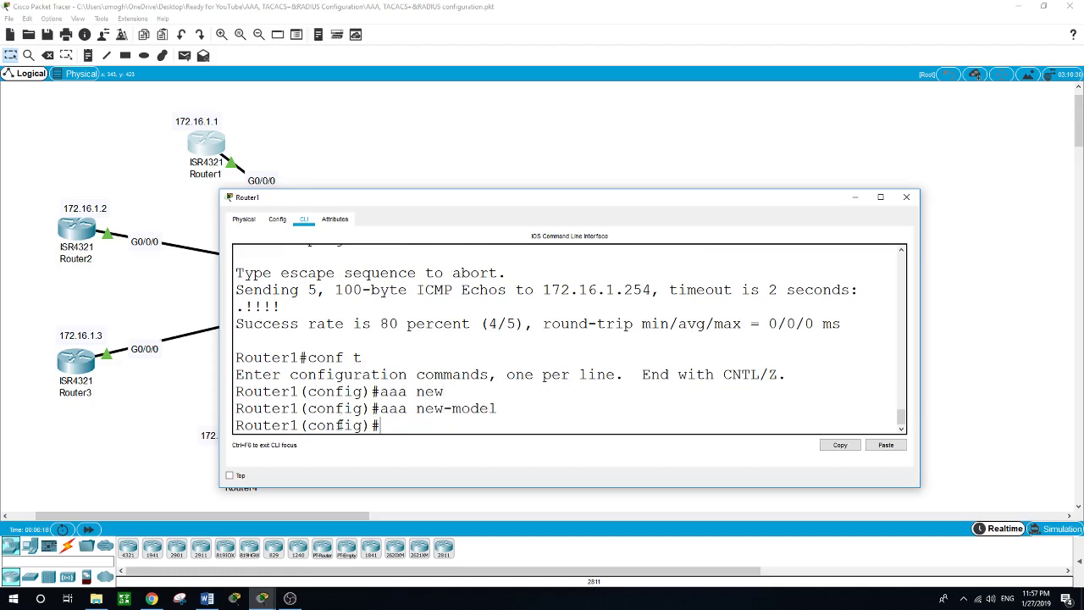
- Set tacacs-server host to 172.16.1.254
{"action": "type", "text": "t"}
{"action": "key", "text": "Tab"}
{"action": "type", "text": "a"}
{"action": "key", "text": "Tab"}
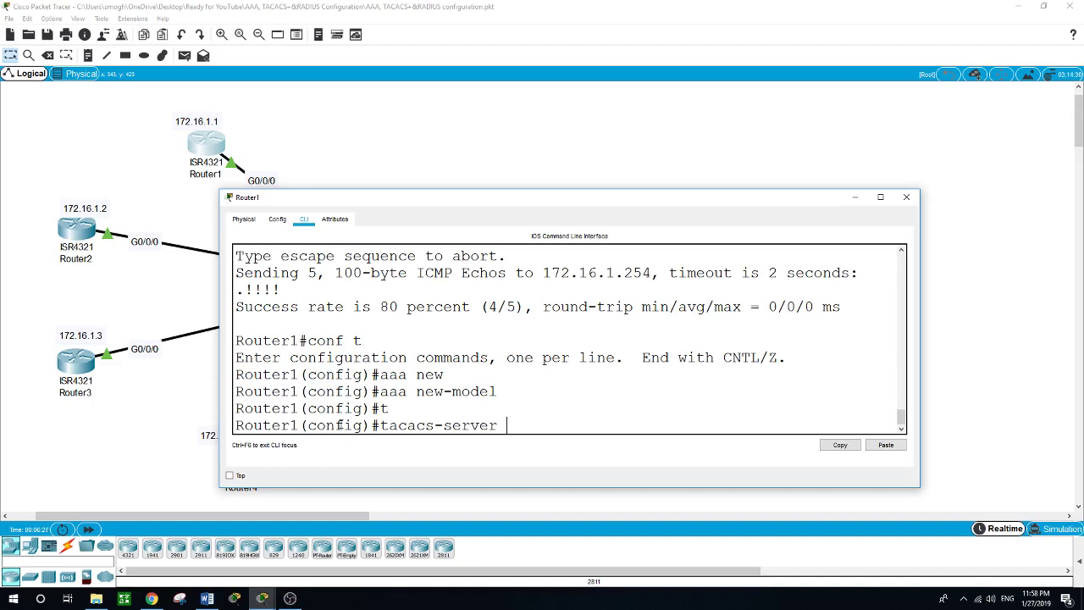
{"action": "type", "text": "?"}
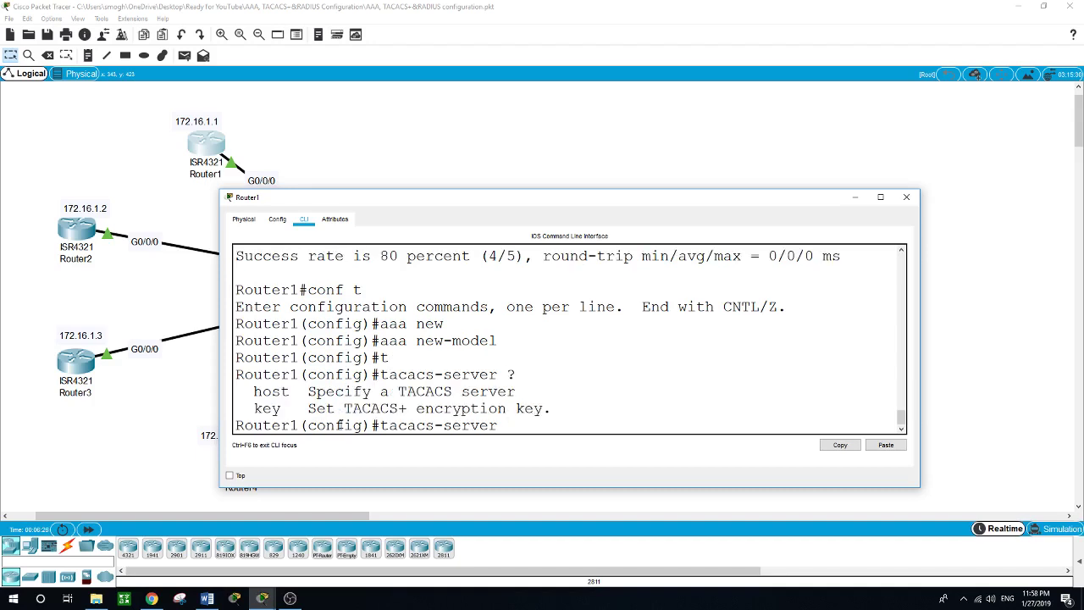
{"action": "type", "text": "host"}
{"action": "type", "text": "172.16.1.254"}
{"action": "key", "text": "Return"}
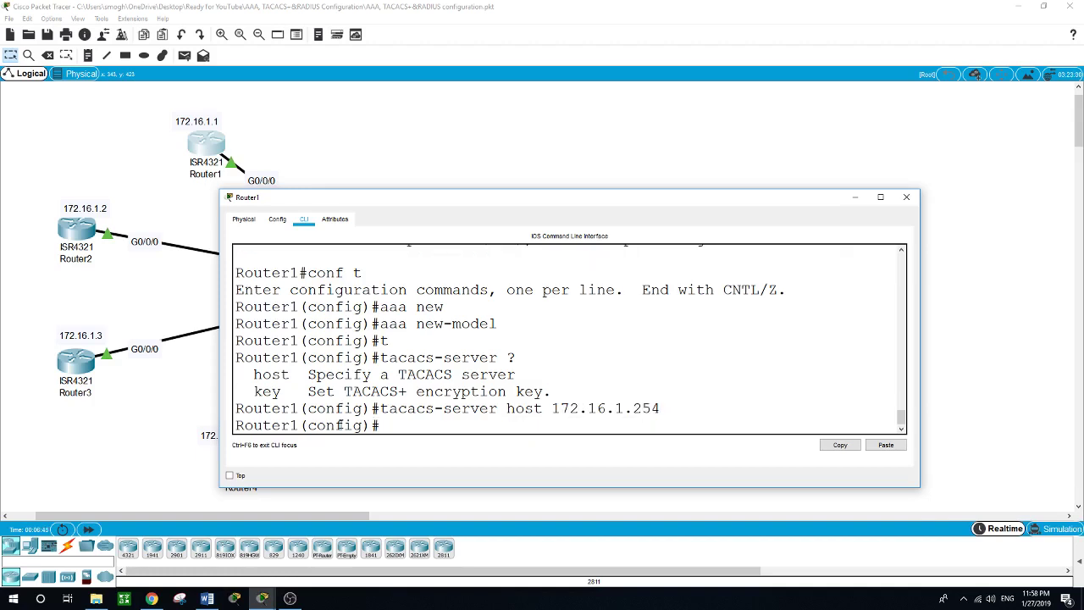
- Set the TACACS+ shared encryption key with tacacs-server key
{"action": "type", "text": "ta"}
{"action": "key", "text": "Tab"}
{"action": "type", "text": "key "}
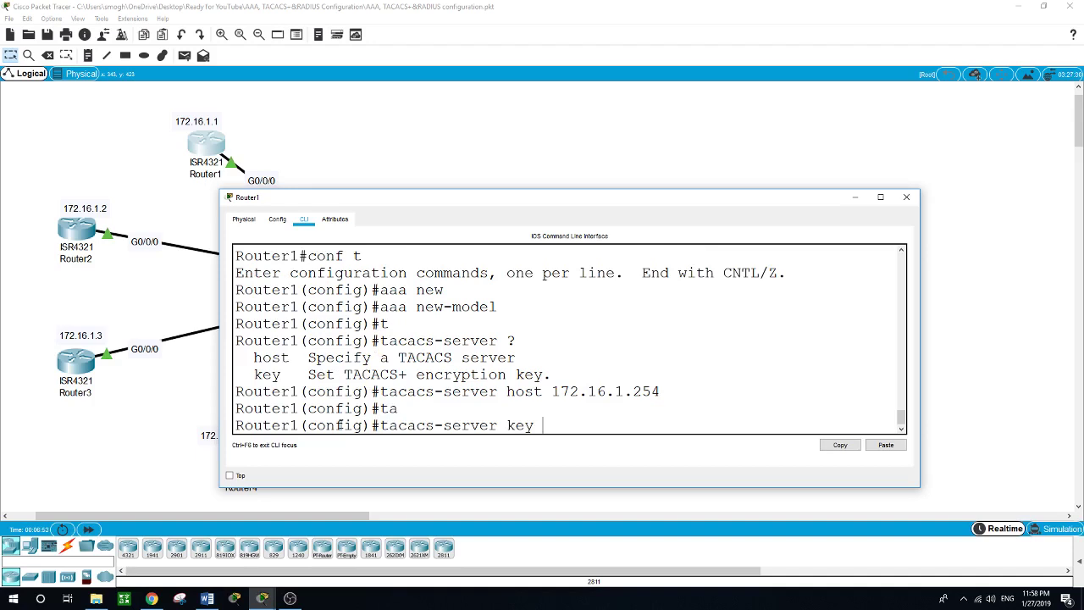
{"action": "type", "text": "cisco"}
{"action": "key", "text": "Return"}
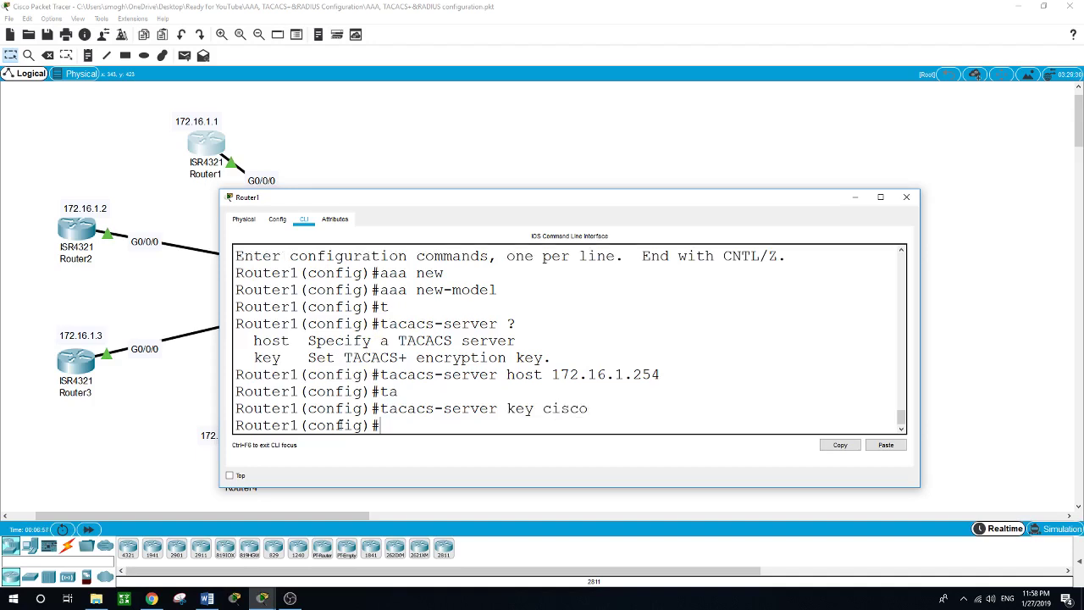
{"action": "type", "text": "aaa auth"}
- Enter 'aaa authentication login default group tacacs+ local' on Router1
{"action": "key", "text": "Tab"}
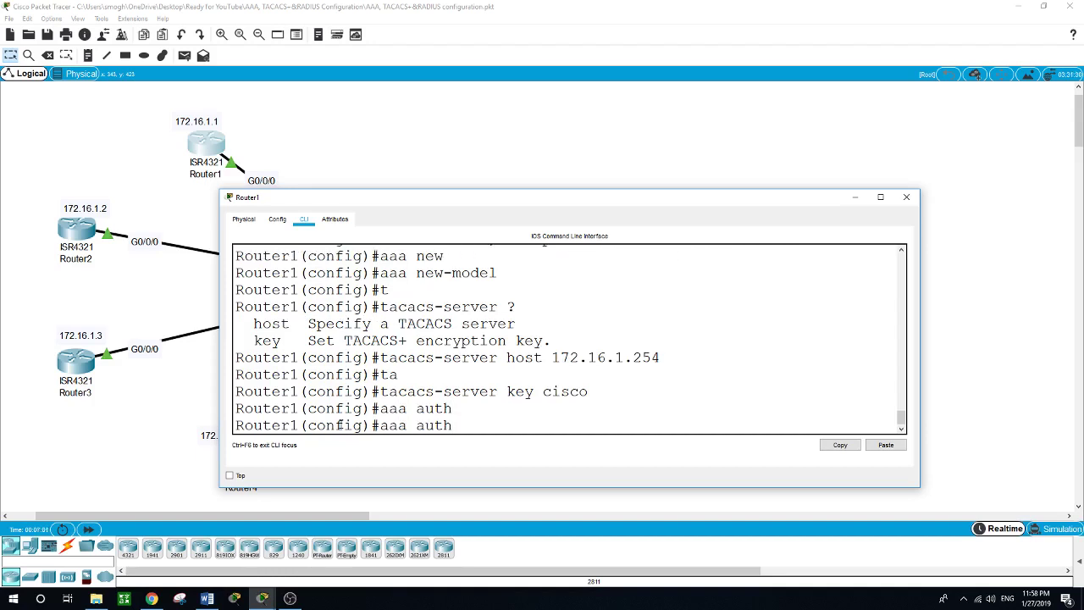
{"action": "type", "text": "e"}
{"action": "key", "text": "Tab"}
{"action": "type", "text": "?"}
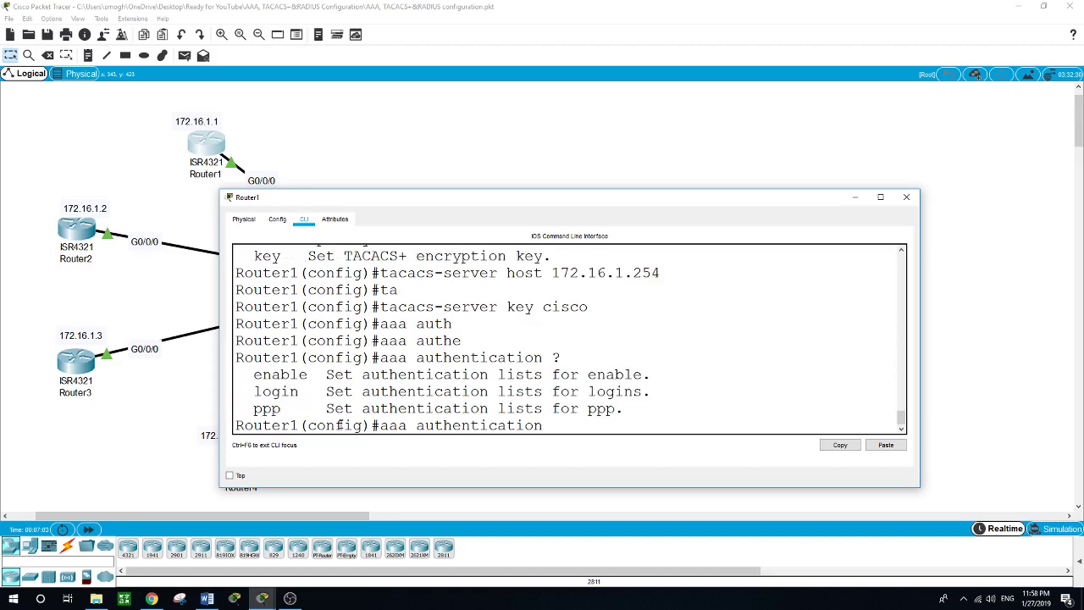
{"action": "type", "text": "login"}
{"action": "type", "text": " ?defaul"}
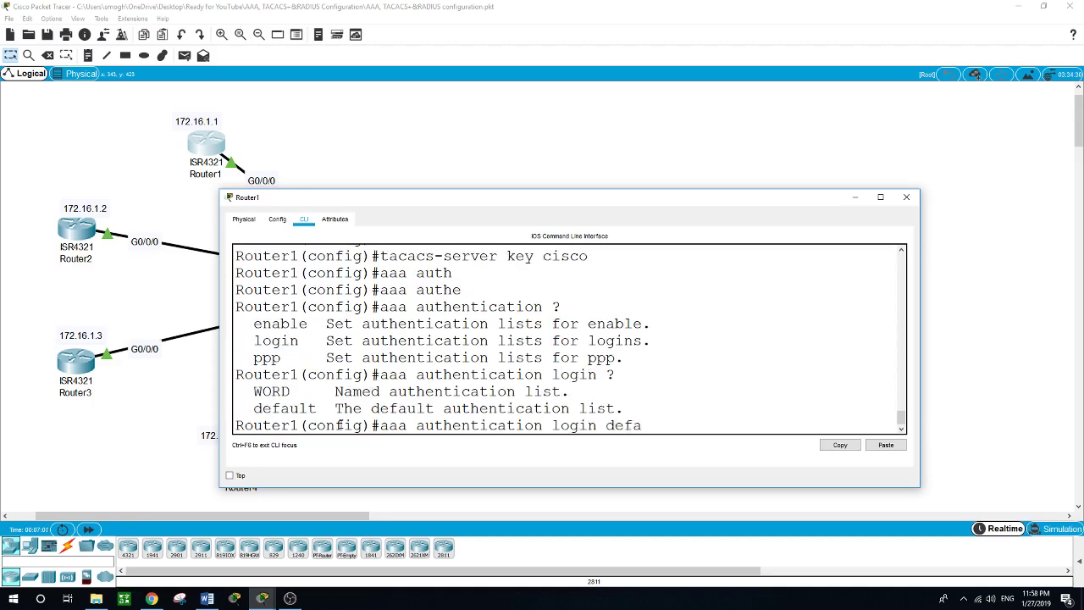
{"action": "type", "text": "t"}
{"action": "type", "text": "grou"}
{"action": "key", "text": "Tab"}
{"action": "type", "text": "?"}
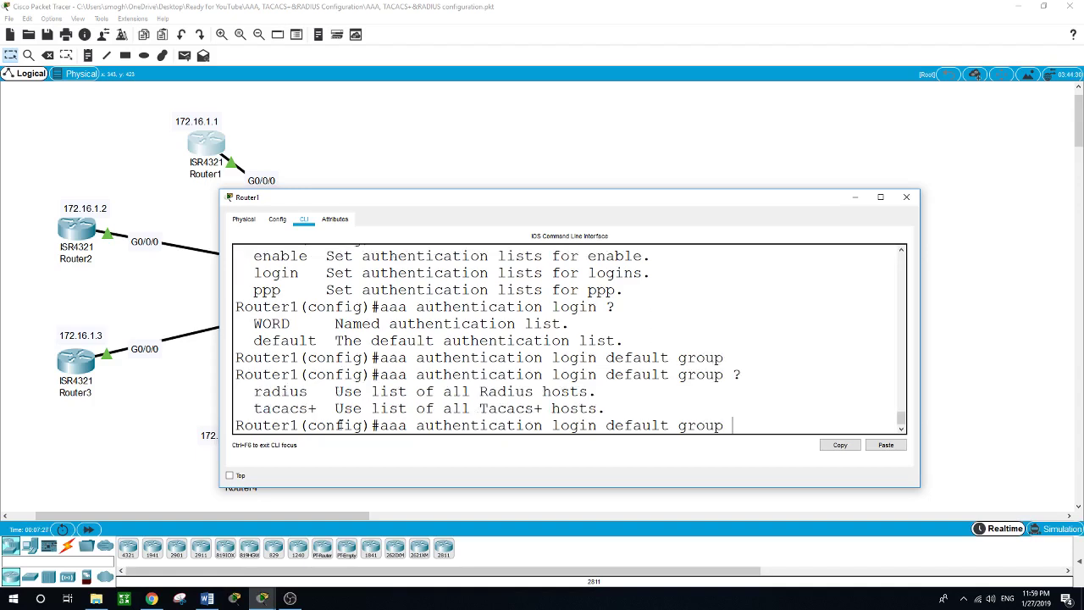
{"action": "type", "text": "t"}
{"action": "key", "text": "Tab"}
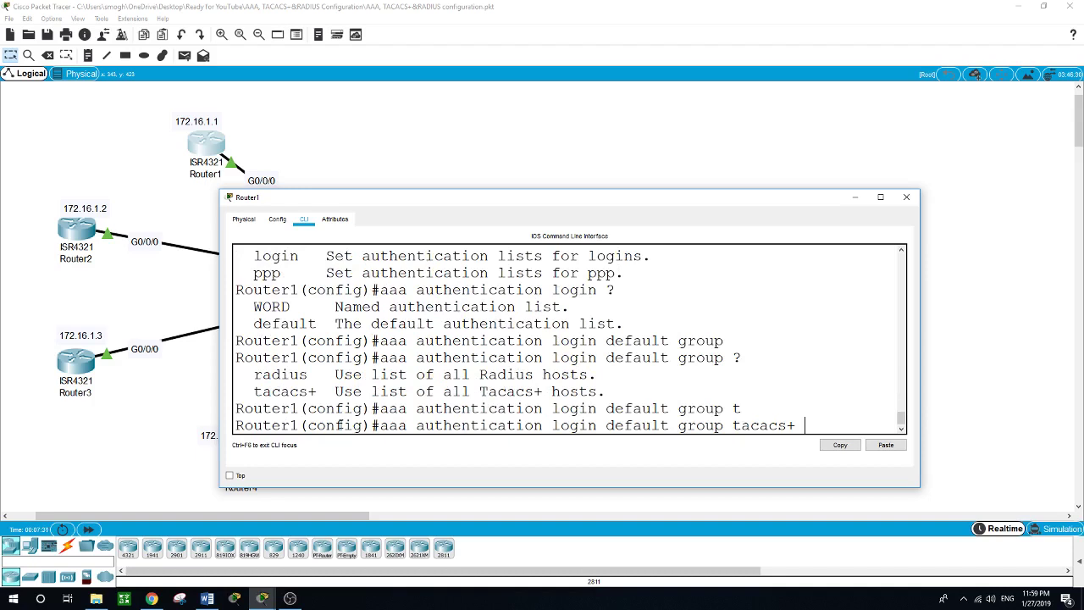
{"action": "type", "text": "local"}
{"action": "key", "text": "Return"}
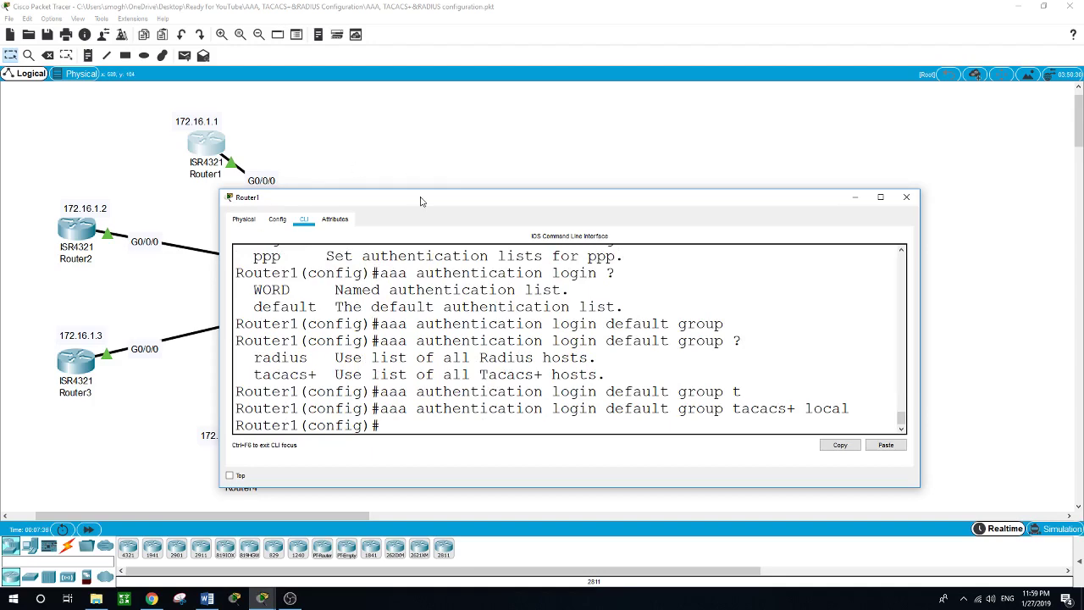
{"action": "left_click_drag", "start_coordinate": [421, 200], "coordinate": [395, 199]}
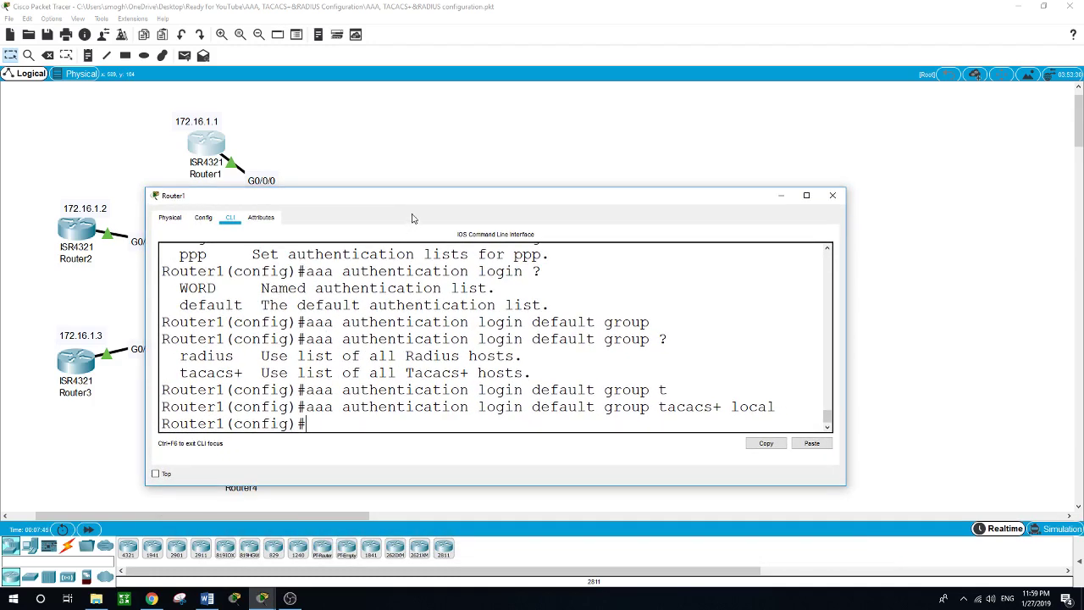
{"action": "left_click_drag", "start_coordinate": [424, 200], "coordinate": [427, 213]}
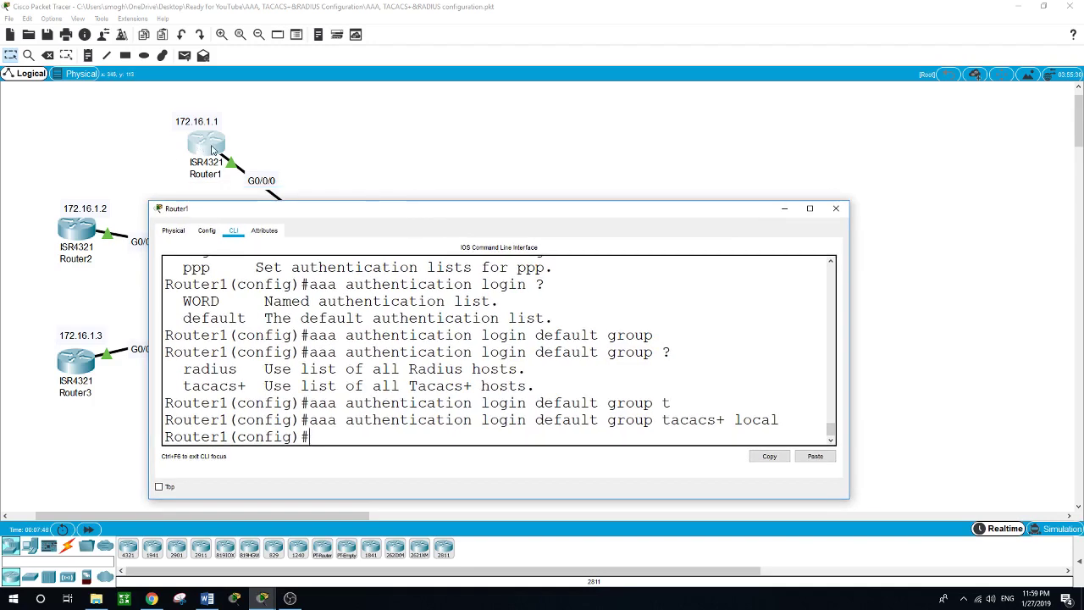
- Verify the server's IP 172.16.1.254 and gateway 172.16.1.1, then view its Services
{"action": "left_click", "coordinate": [334, 151]}
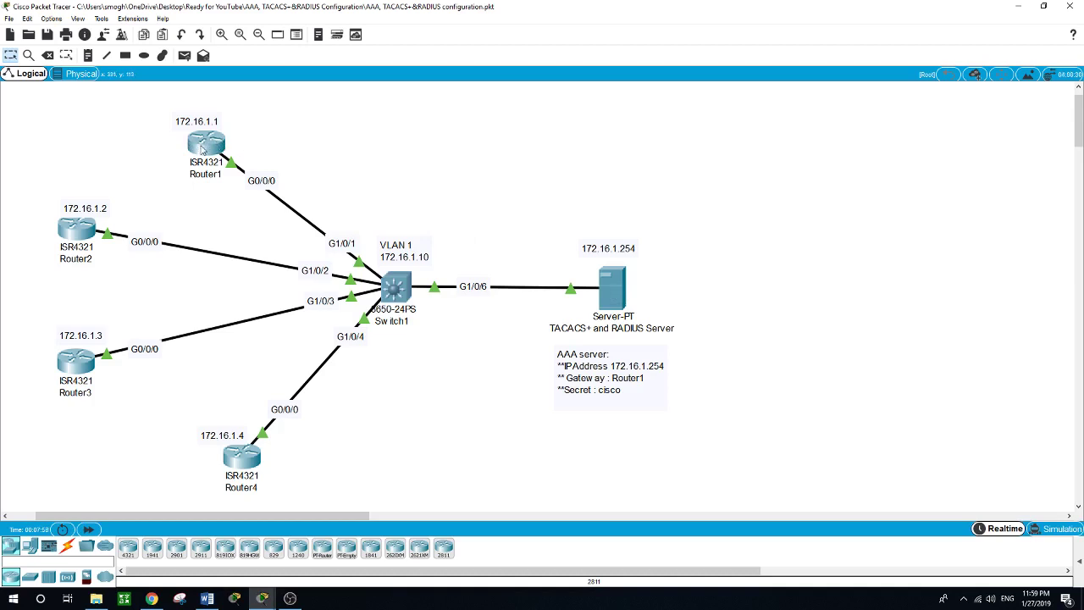
{"action": "mouse_move", "coordinate": [205, 147]}
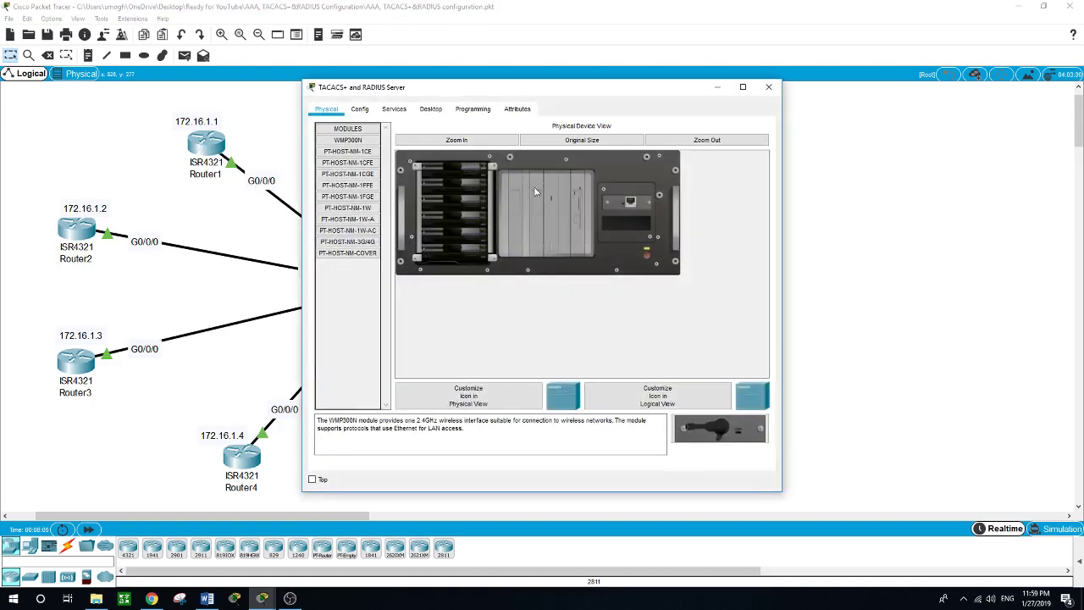
{"action": "left_click", "coordinate": [433, 111]}
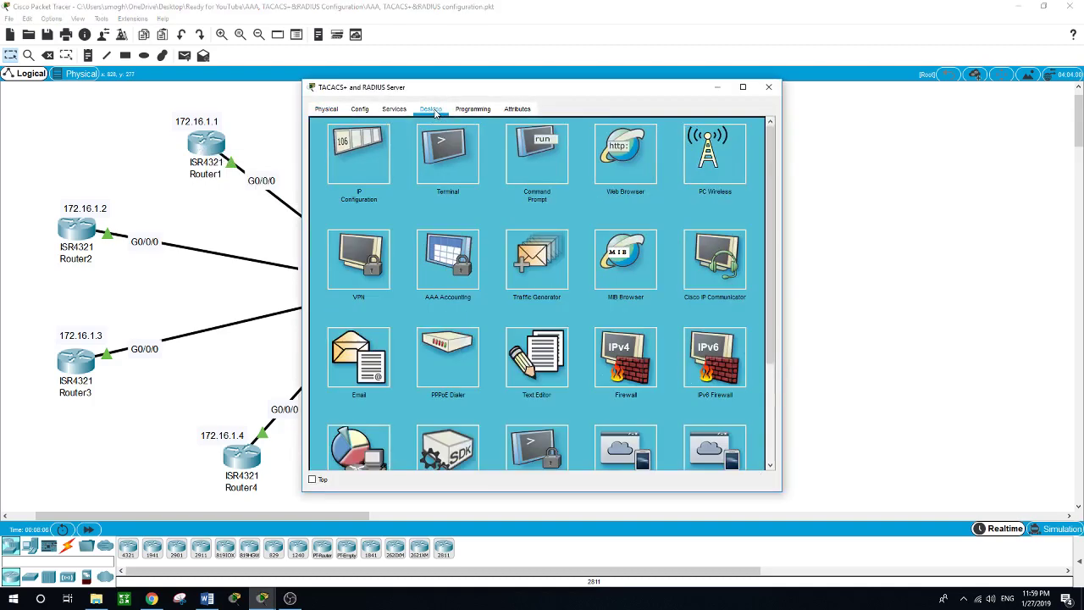
{"action": "left_click", "coordinate": [371, 152]}
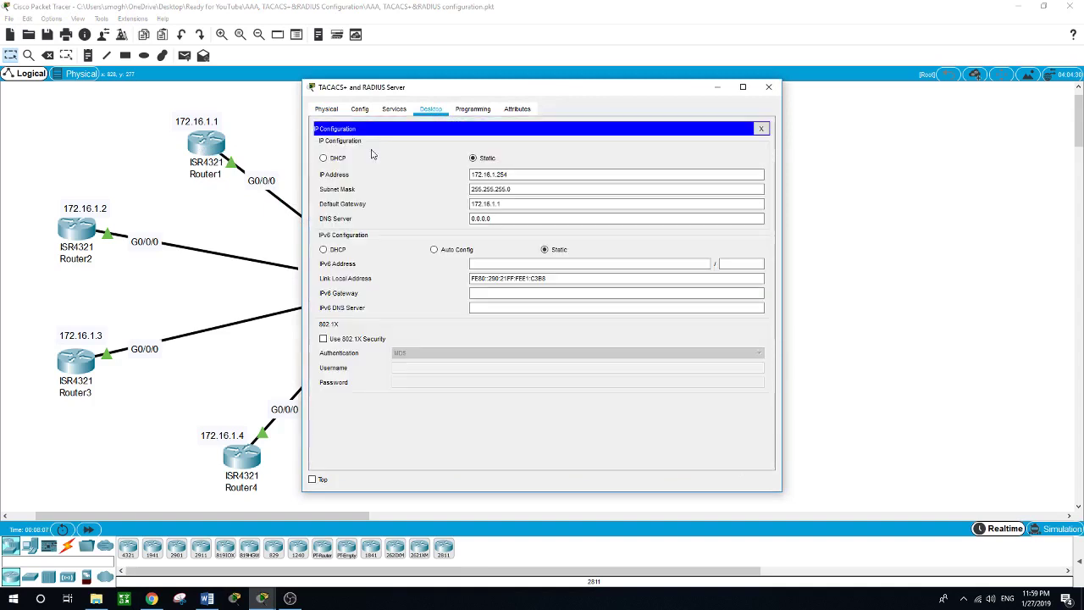
{"action": "left_click", "coordinate": [501, 203]}
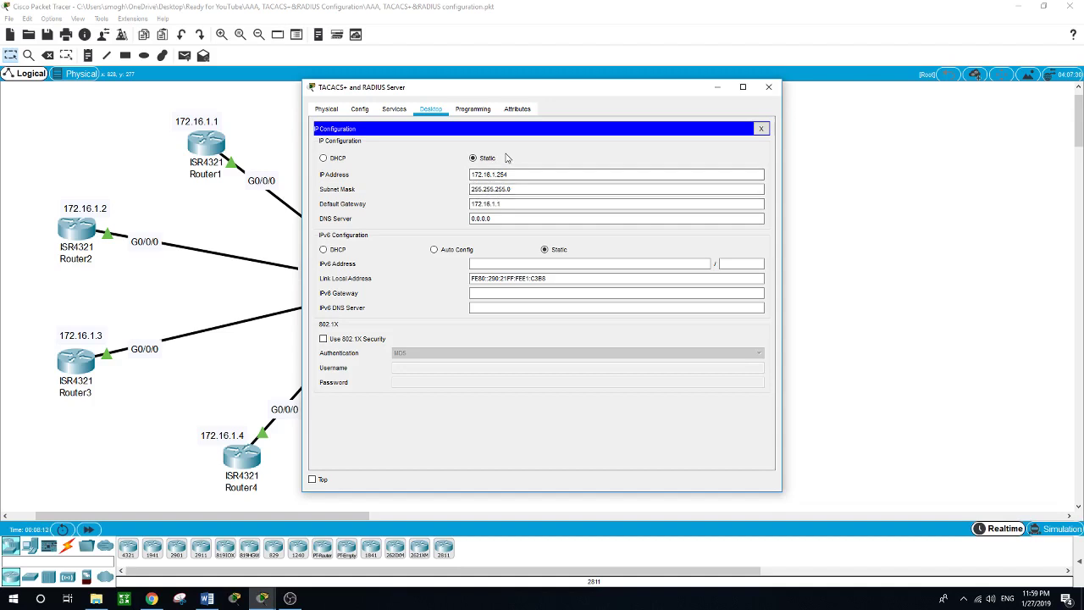
{"action": "left_click", "coordinate": [394, 110]}
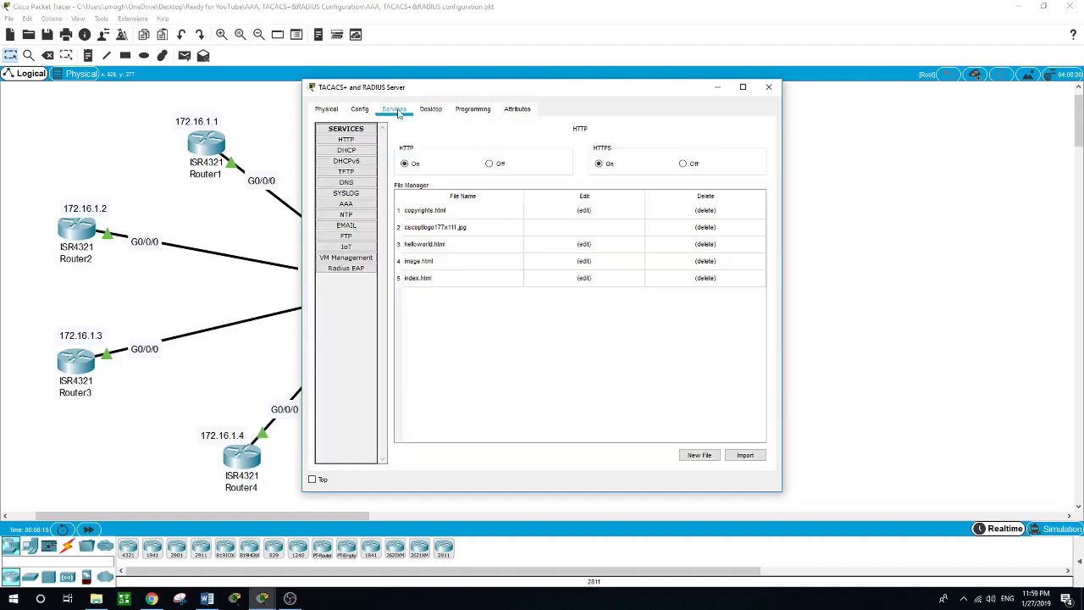
- Turn AAA on and add client Router1 at 172.16.1.1, type Tacacs, with the shared secret
{"action": "left_click", "coordinate": [349, 206]}
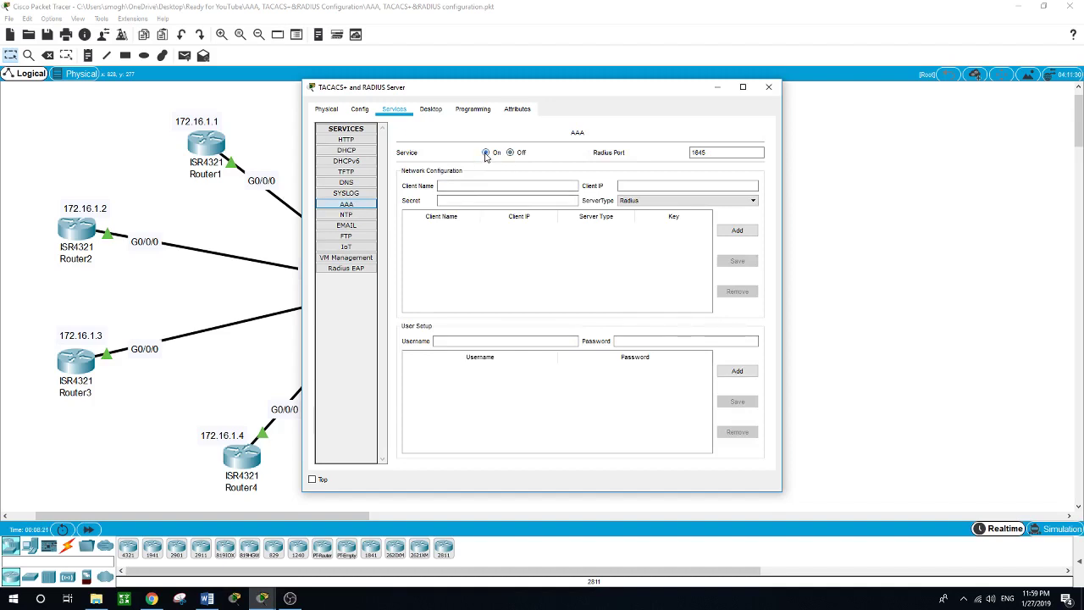
{"action": "left_click", "coordinate": [485, 152]}
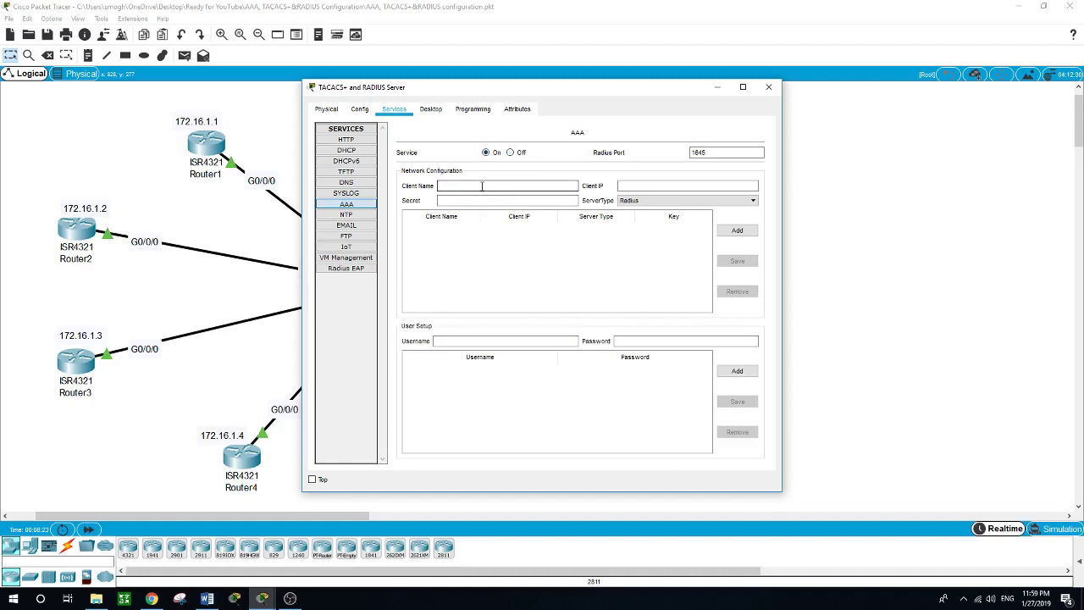
{"action": "type", "text": "Router1"}
{"action": "left_click", "coordinate": [642, 186]}
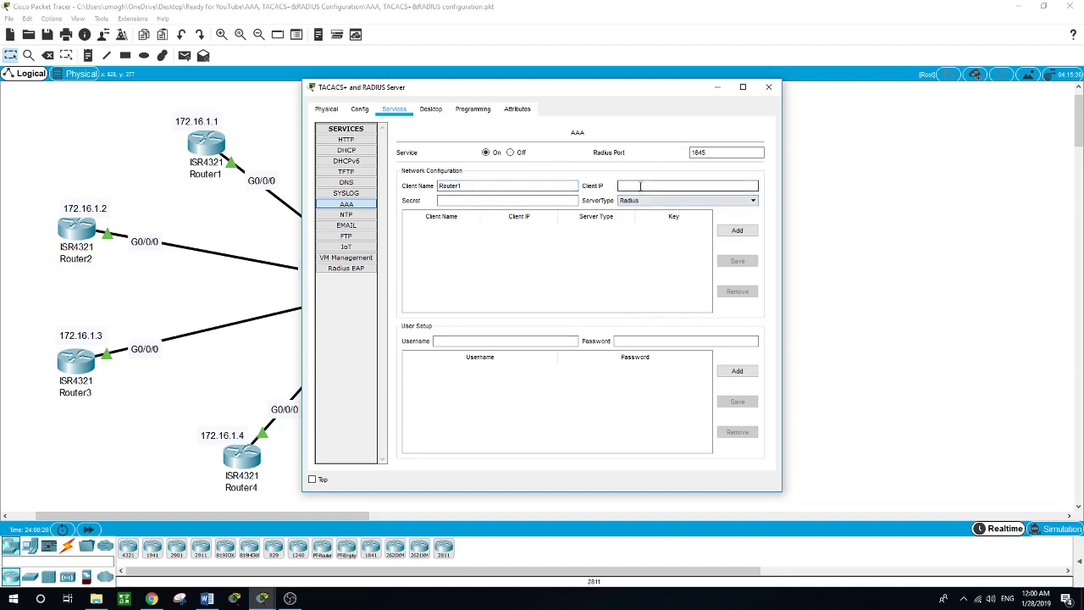
{"action": "type", "text": "172.16.1.1"}
{"action": "left_click", "coordinate": [544, 200]}
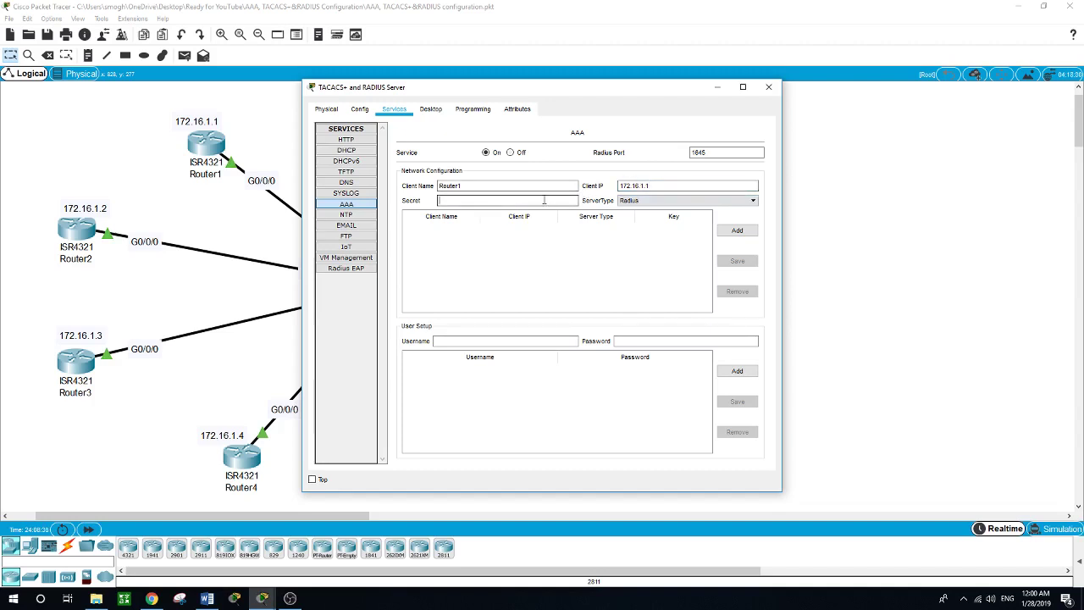
{"action": "type", "text": "cisco"}
{"action": "left_click", "coordinate": [752, 201]}
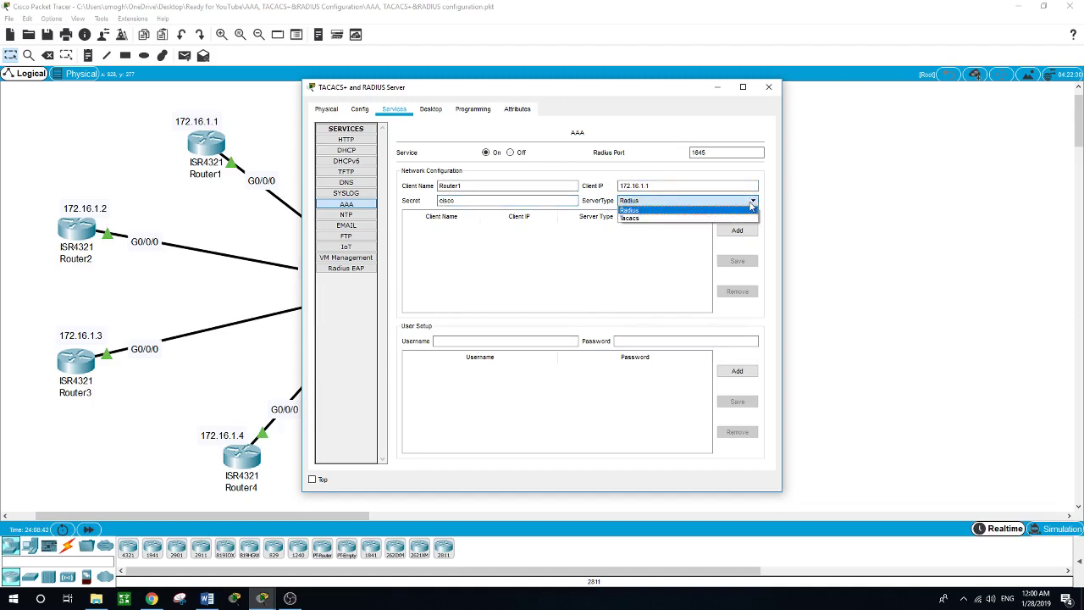
{"action": "left_click", "coordinate": [714, 219]}
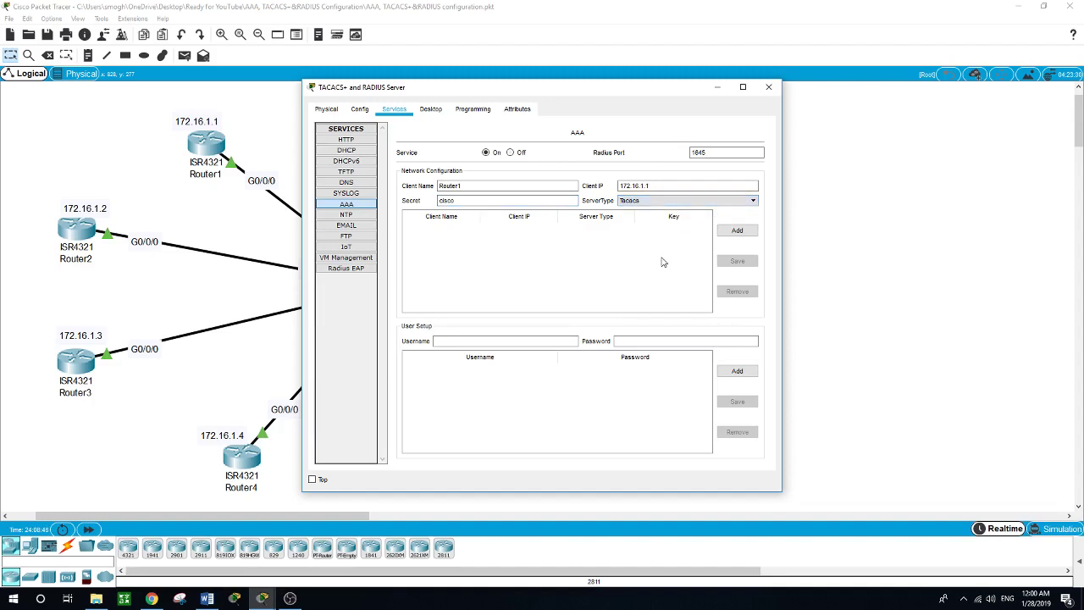
{"action": "left_click", "coordinate": [739, 235]}
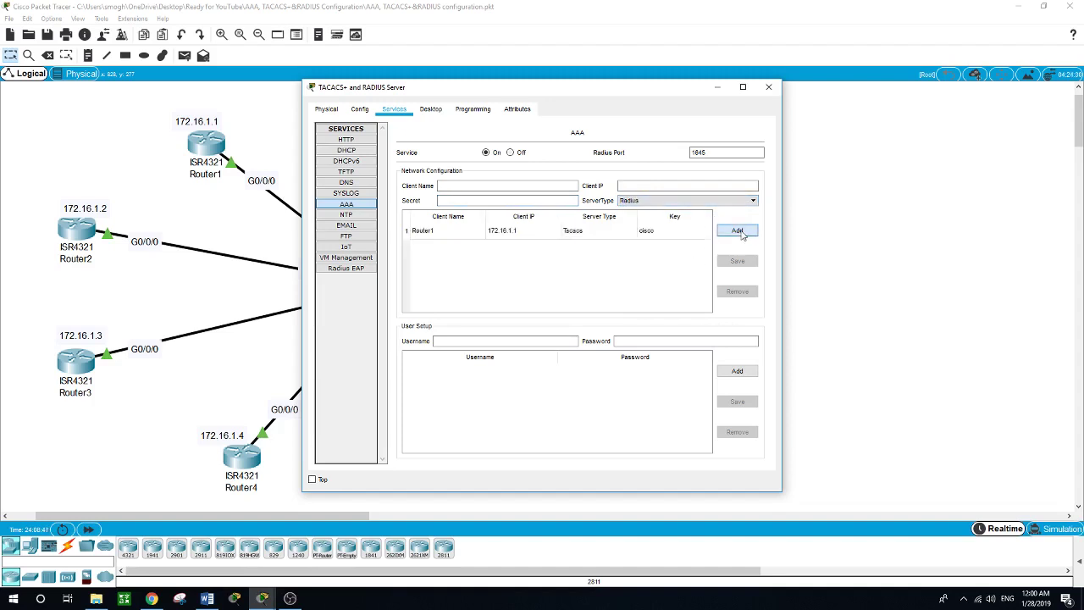
- Recheck the server's AAA client settings and close the server window
{"action": "left_click", "coordinate": [846, 327]}
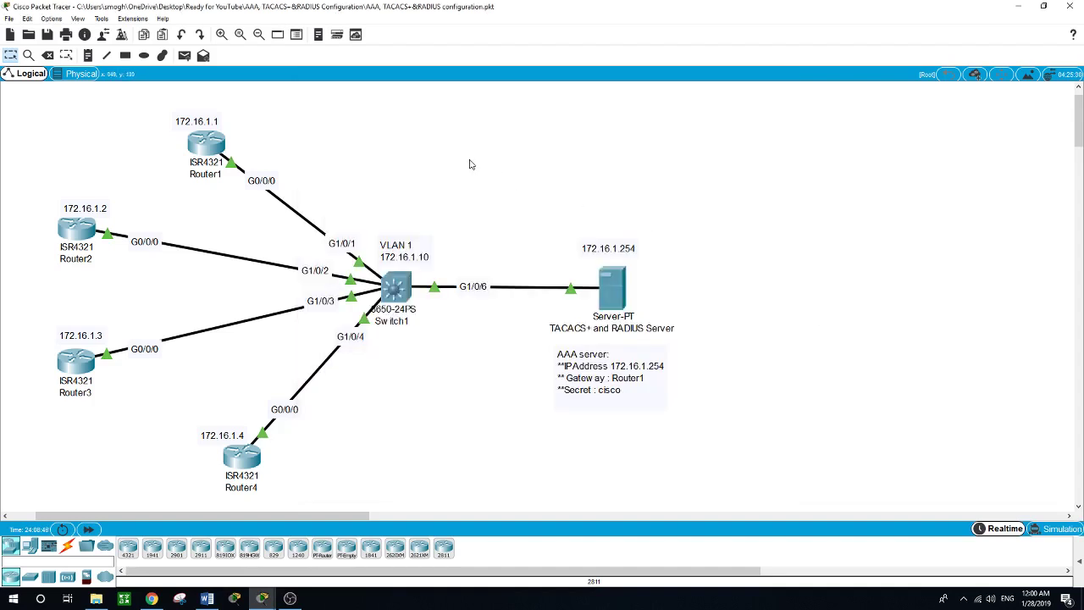
{"action": "left_click", "coordinate": [612, 286]}
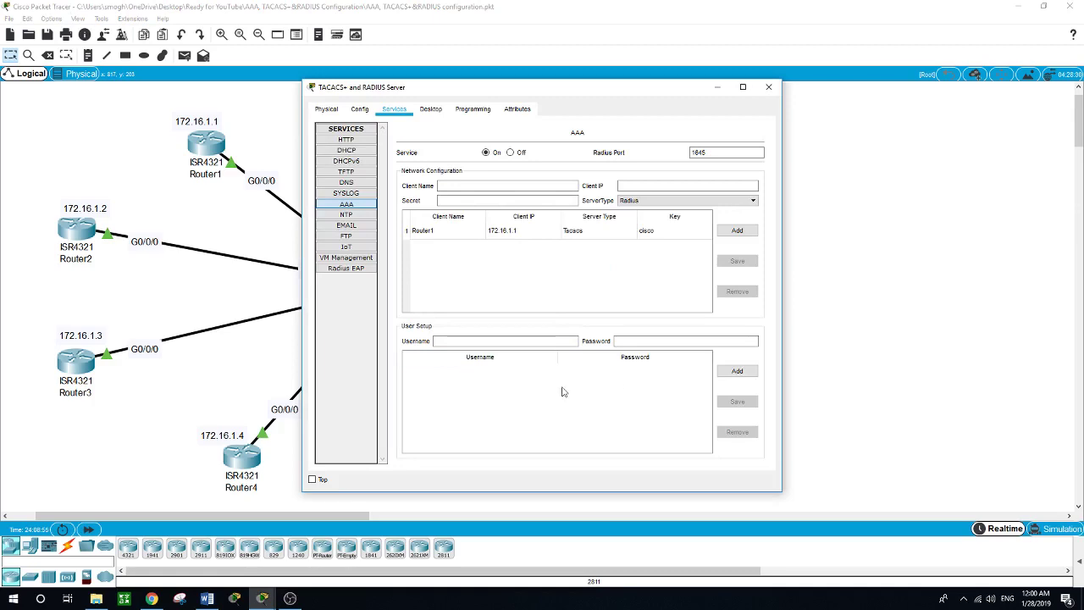
{"action": "left_click", "coordinate": [768, 86]}
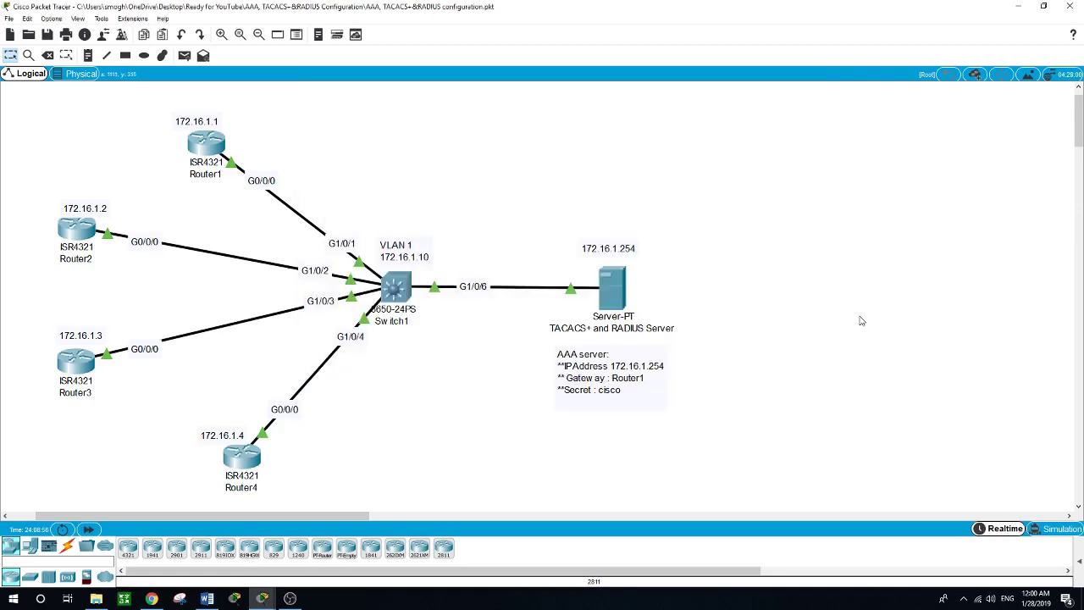
{"action": "left_click", "coordinate": [216, 143]}
{"action": "left_click_drag", "start_coordinate": [378, 217], "coordinate": [415, 158]}
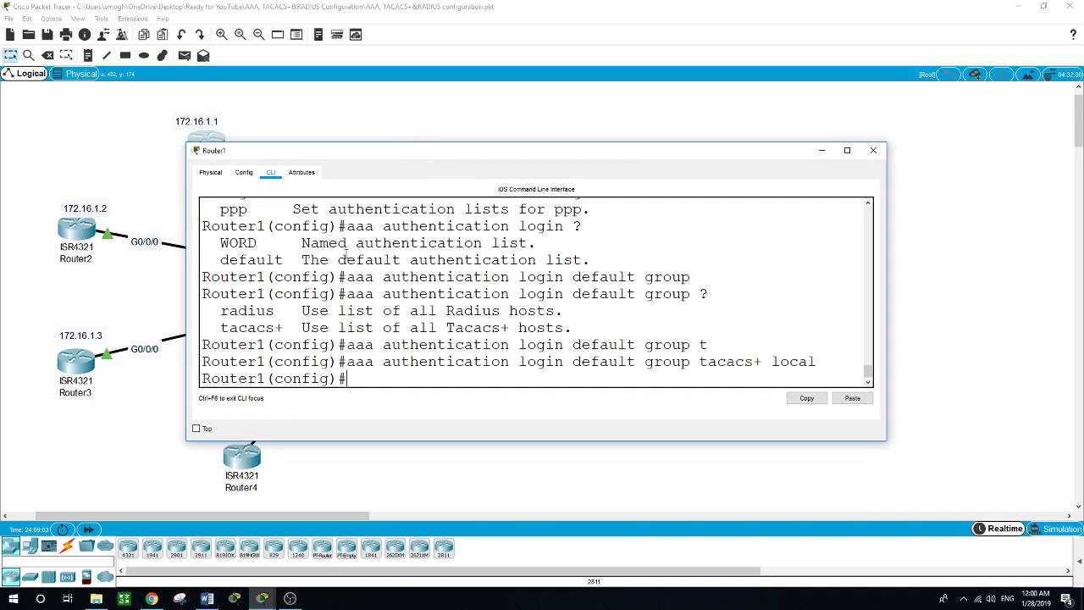
{"action": "type", "text": "exit"}
- Exit configuration mode and end Router1's console session
{"action": "key", "text": "Return"}
{"action": "key", "text": "Return"}
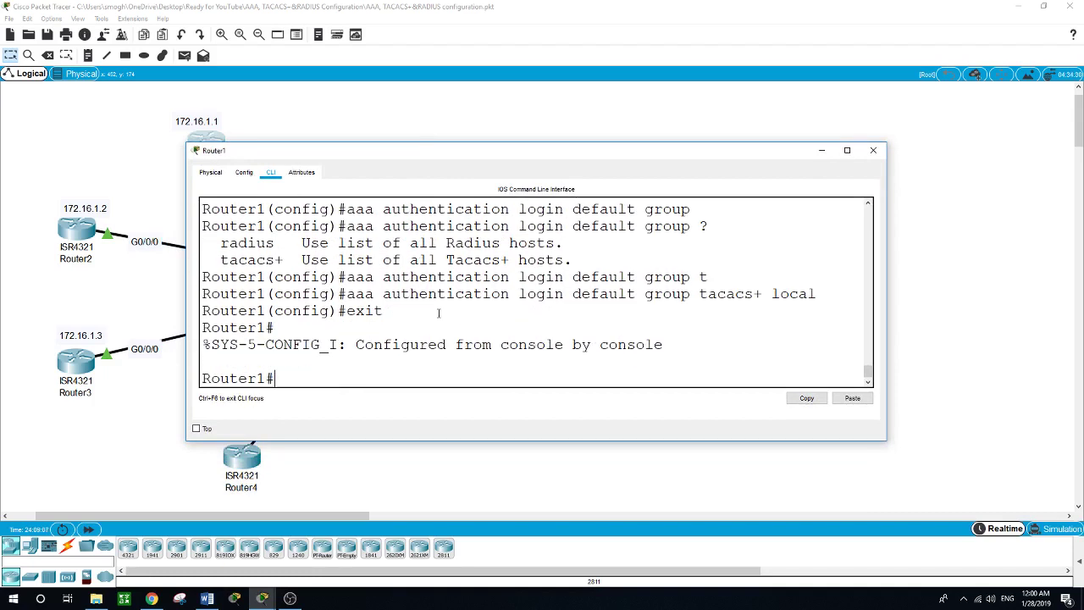
{"action": "type", "text": "exit"}
{"action": "key", "text": "Return"}
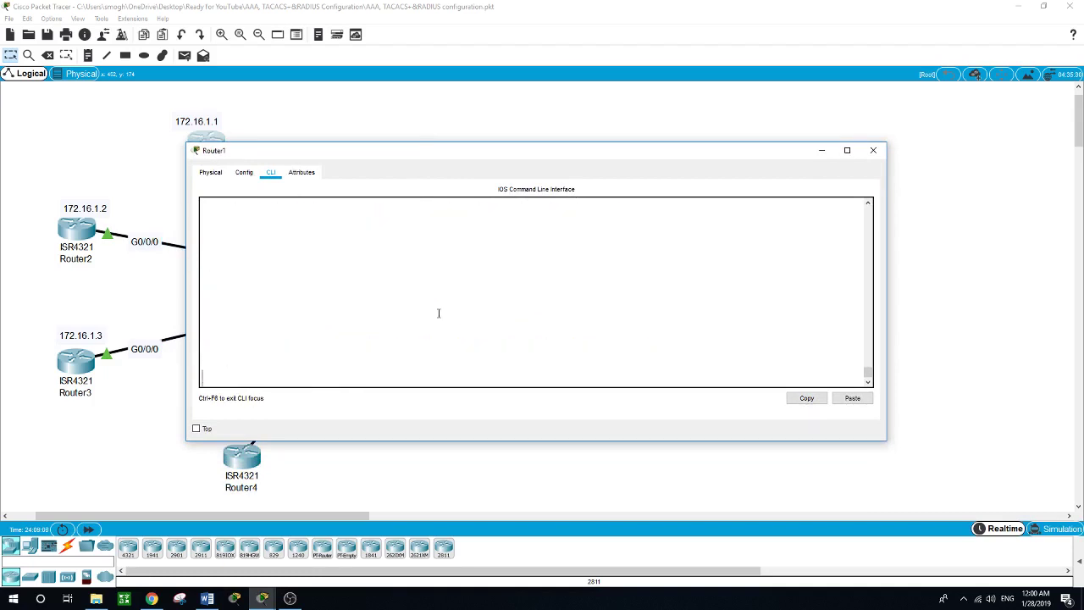
{"action": "key", "text": "Return"}
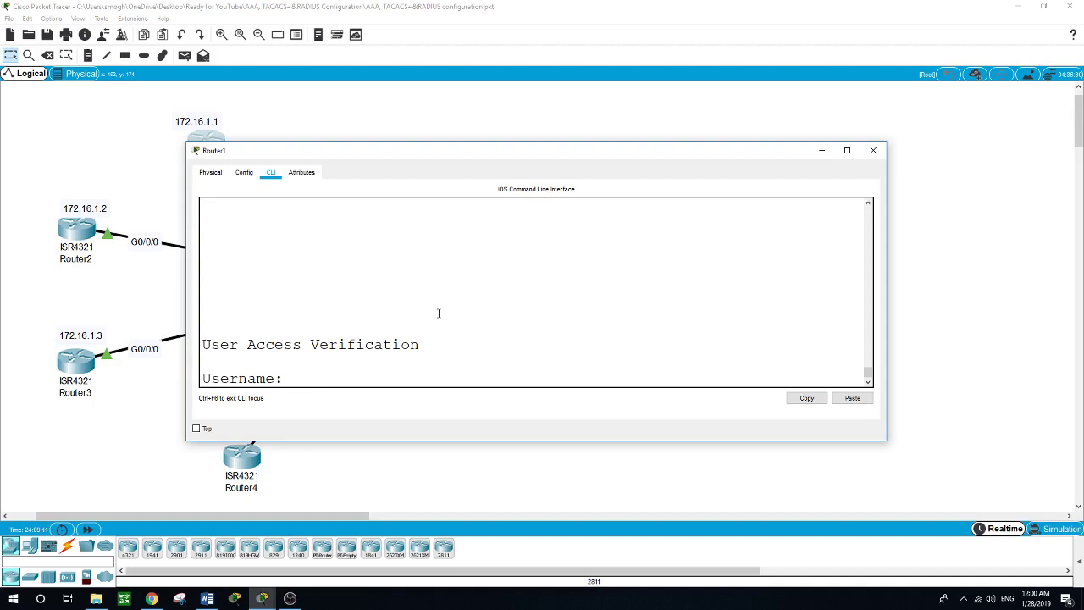
- Attempt logins as two users and see both rejected with '% Login invalid'
{"action": "type", "text": "sal"}
{"action": "key", "text": "Return"}
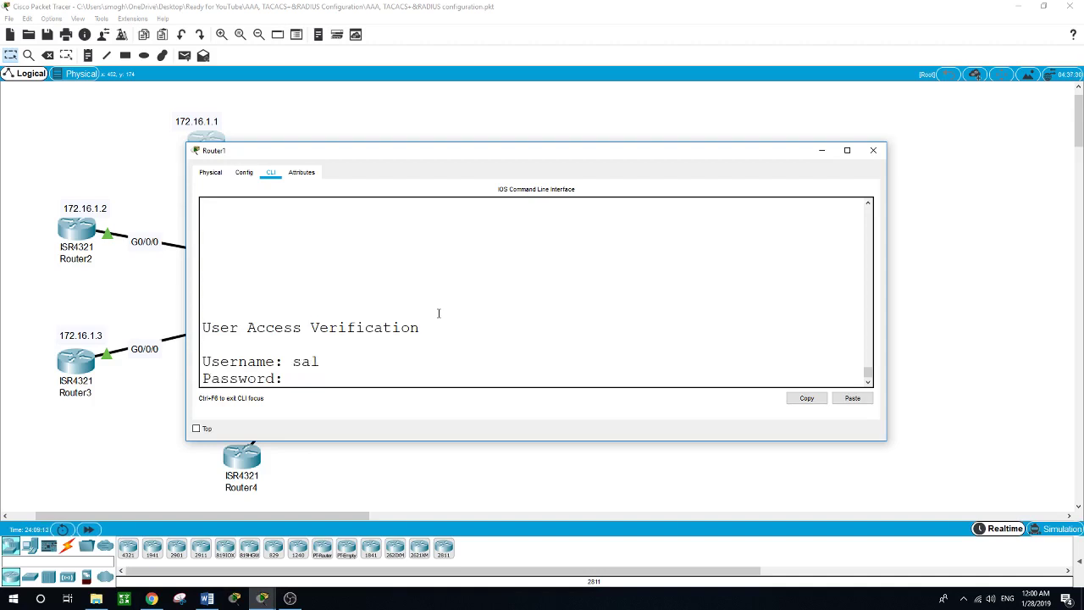
{"action": "key", "text": "Return"}
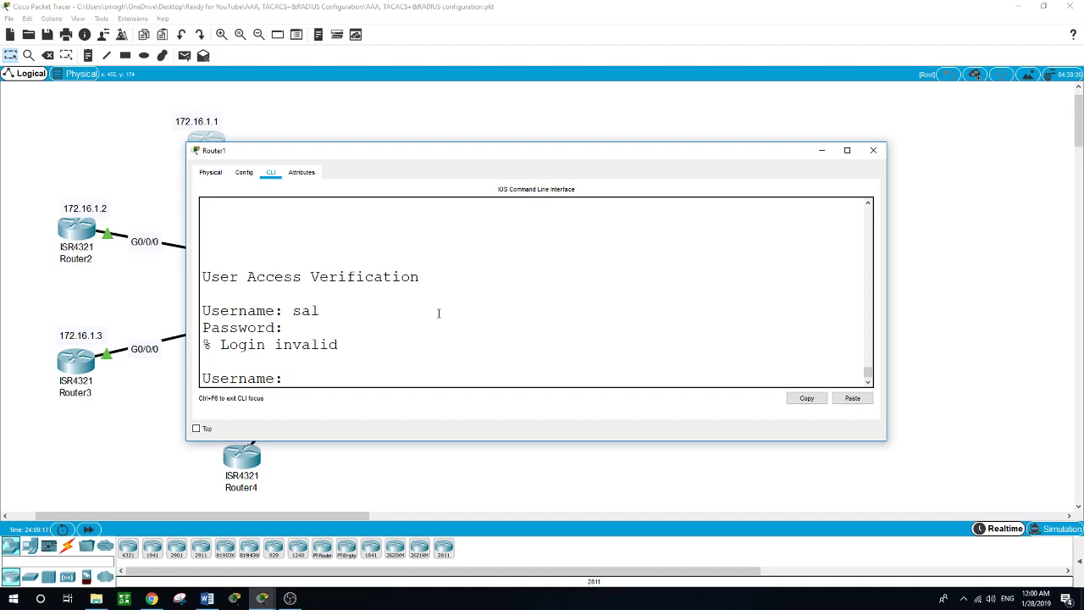
{"action": "type", "text": "lisa"}
{"action": "key", "text": "Return"}
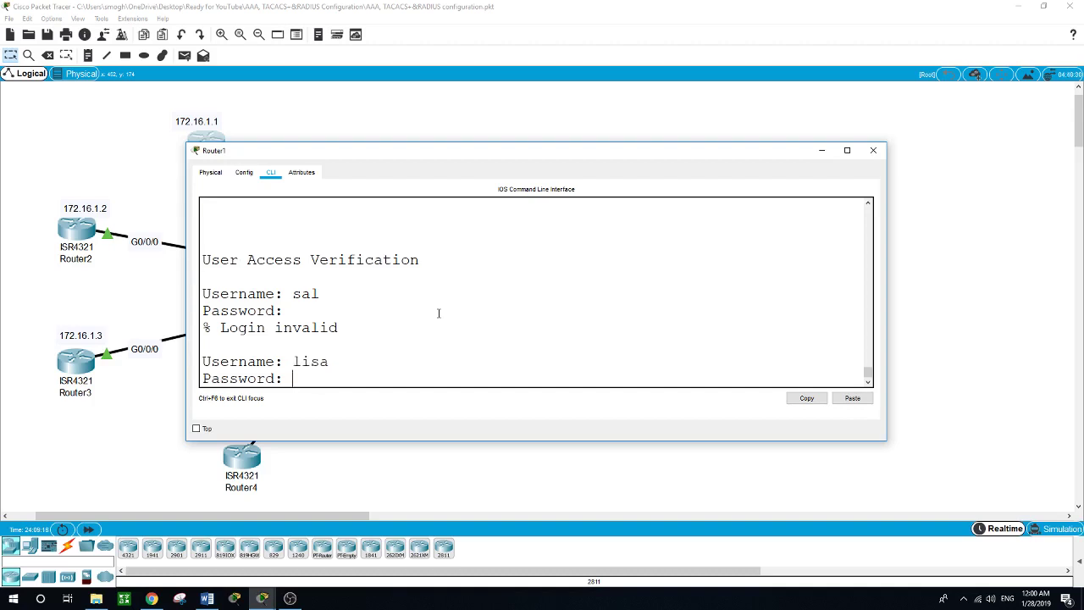
{"action": "key", "text": "Return"}
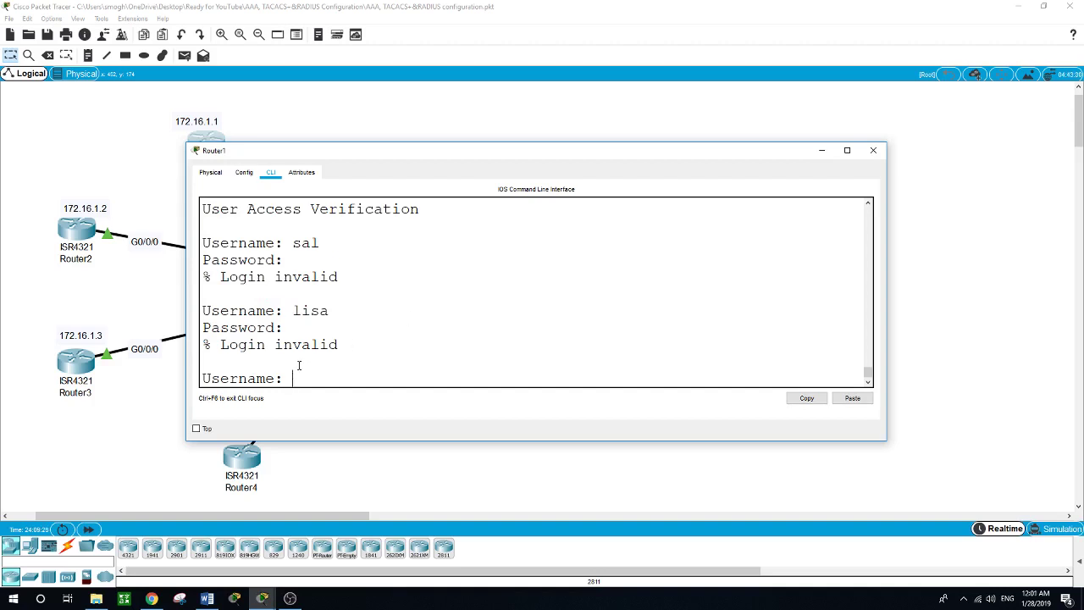
{"action": "left_click_drag", "start_coordinate": [296, 151], "coordinate": [348, 152]}
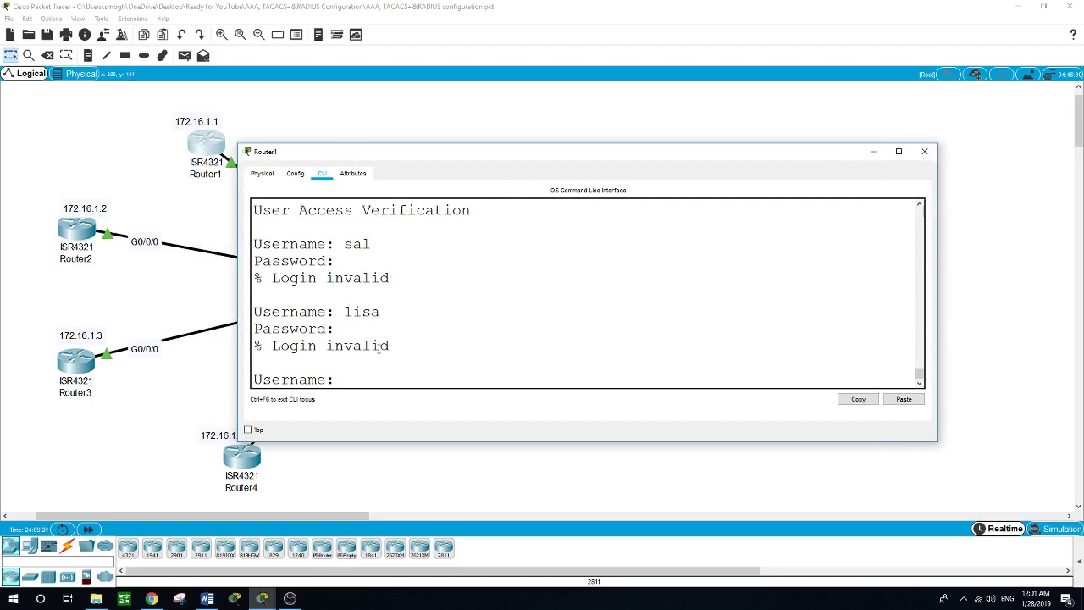
{"action": "left_click_drag", "start_coordinate": [616, 157], "coordinate": [610, 218]}
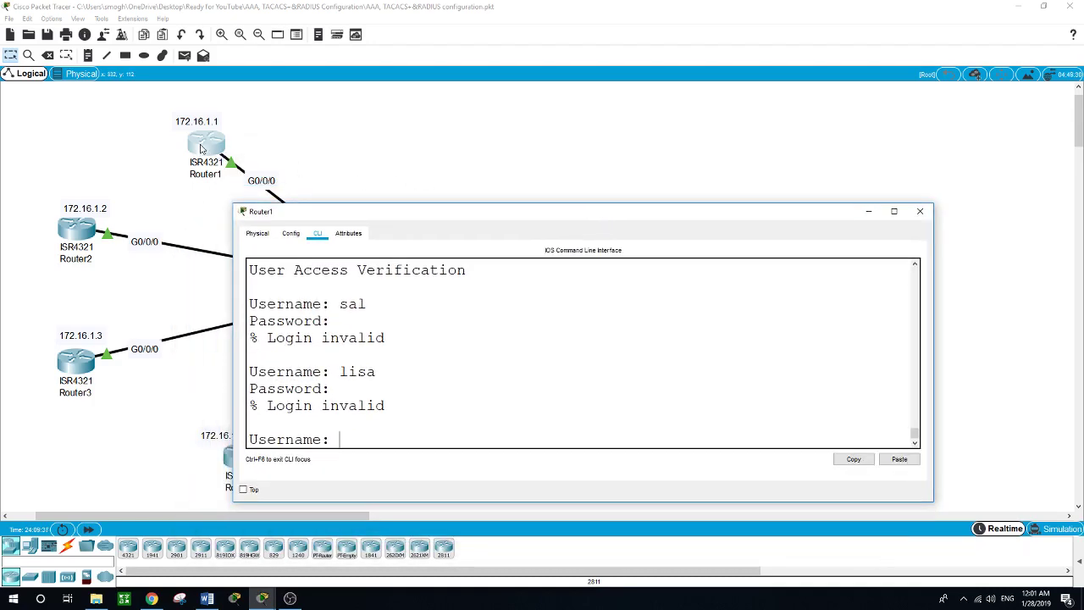
{"action": "left_click", "coordinate": [404, 158]}
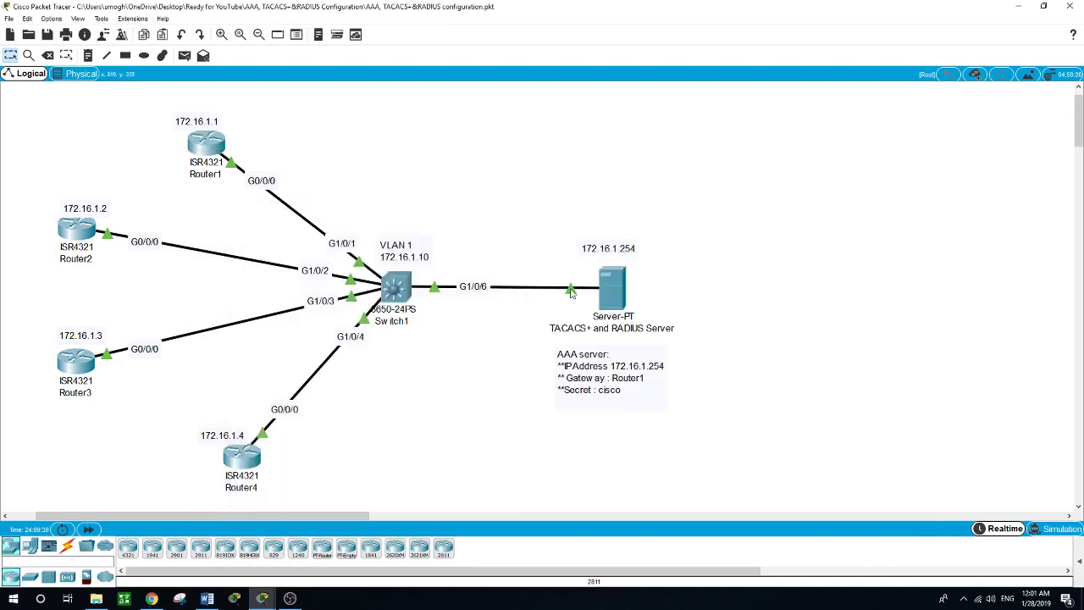
- Add AAA user user1 with its password on the server and close its window
{"action": "left_click", "coordinate": [615, 286]}
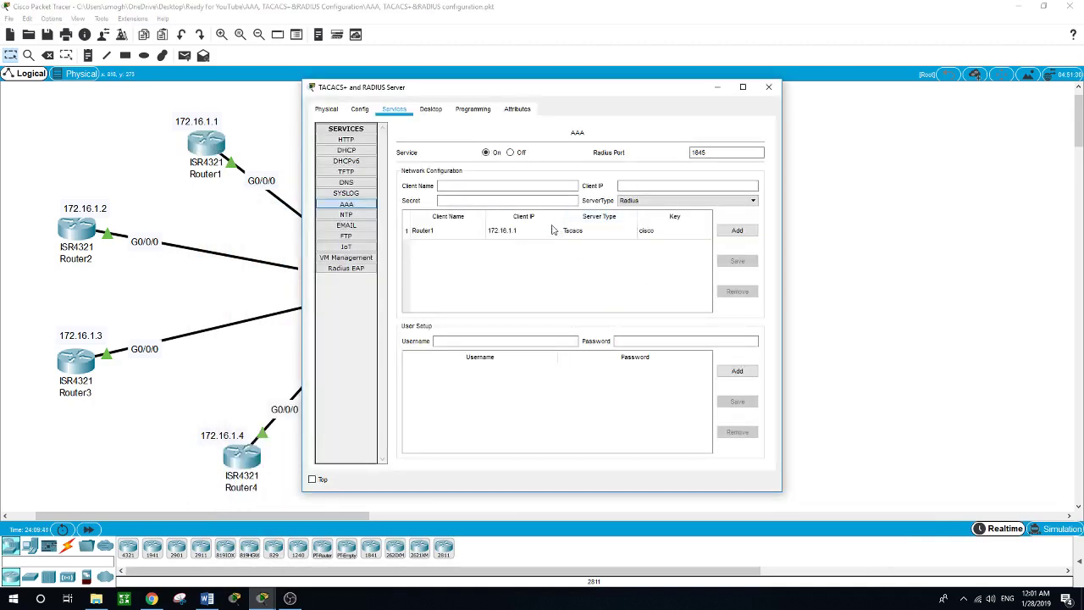
{"action": "left_click", "coordinate": [516, 340]}
{"action": "type", "text": "user"}
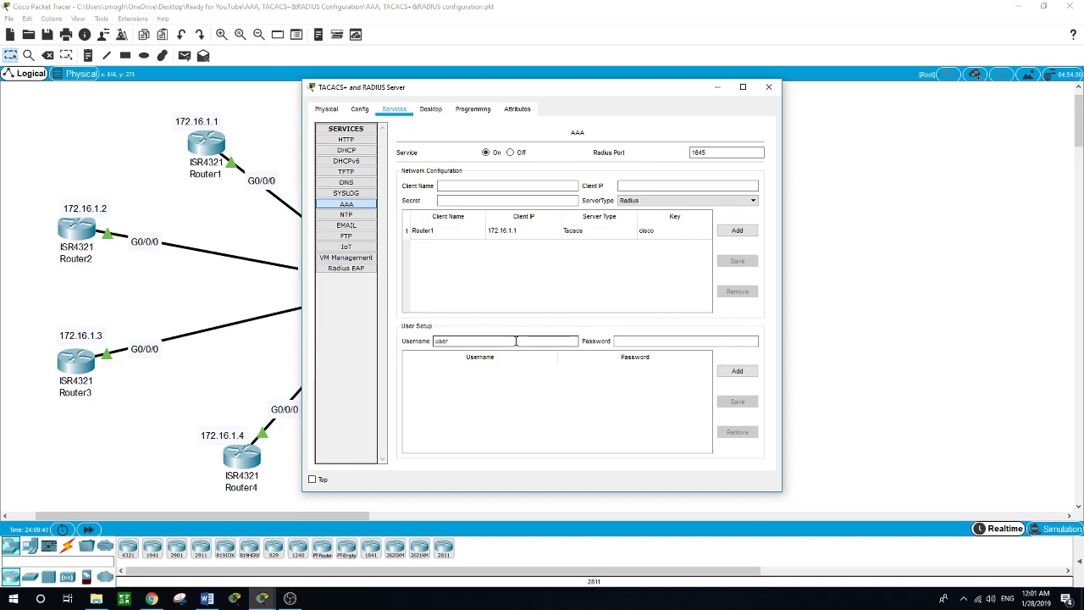
{"action": "type", "text": "1"}
{"action": "left_click", "coordinate": [622, 344]}
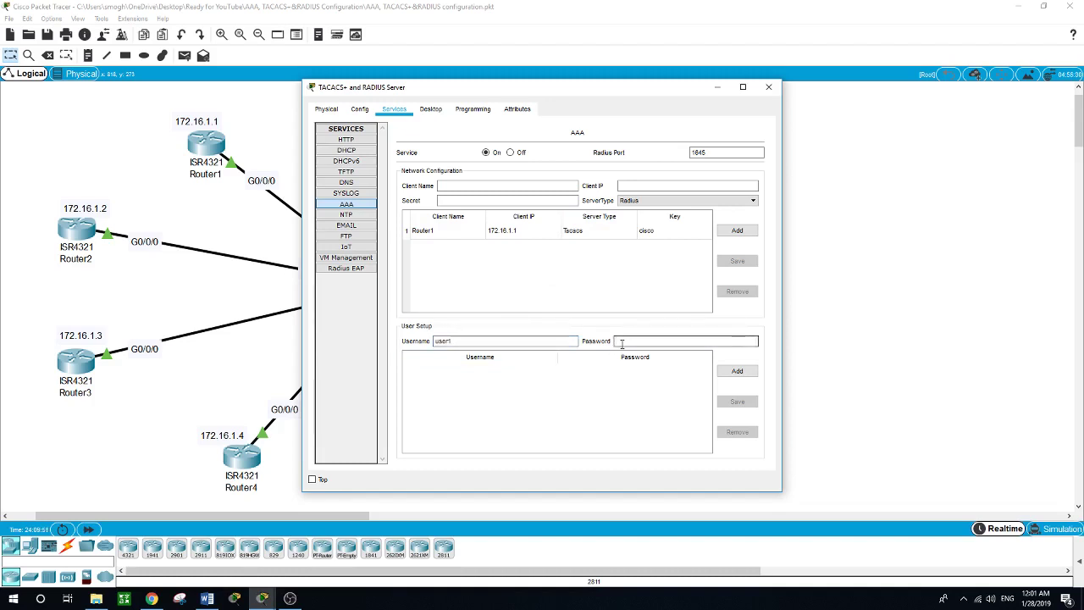
{"action": "type", "text": "cisco"}
{"action": "left_click", "coordinate": [738, 374]}
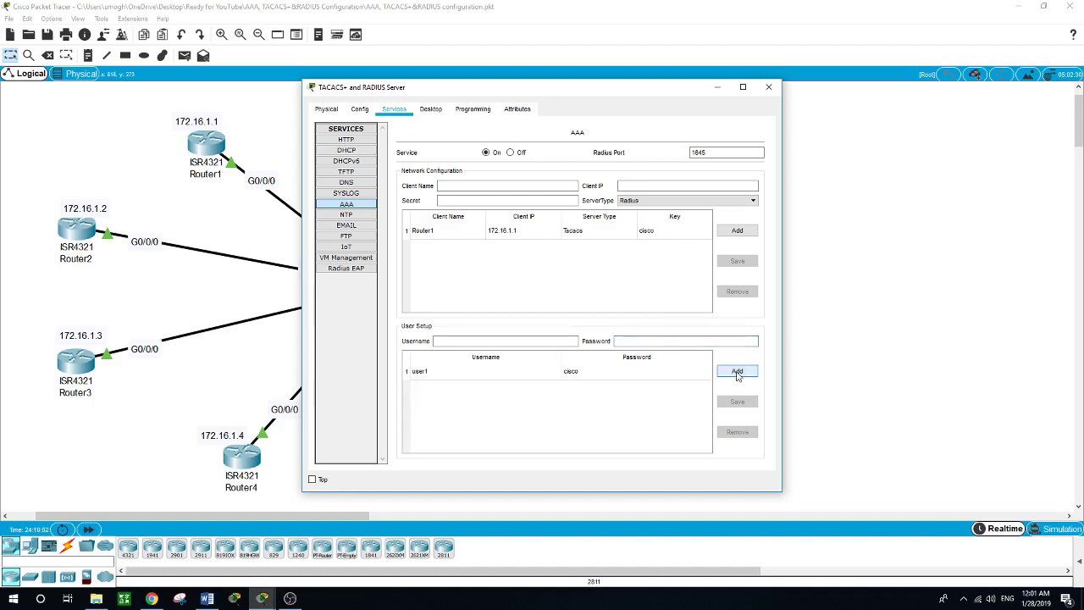
{"action": "left_click", "coordinate": [920, 349]}
- Log in to Router1 as user1, then reach enable and global configuration mode
{"action": "left_click", "coordinate": [203, 143]}
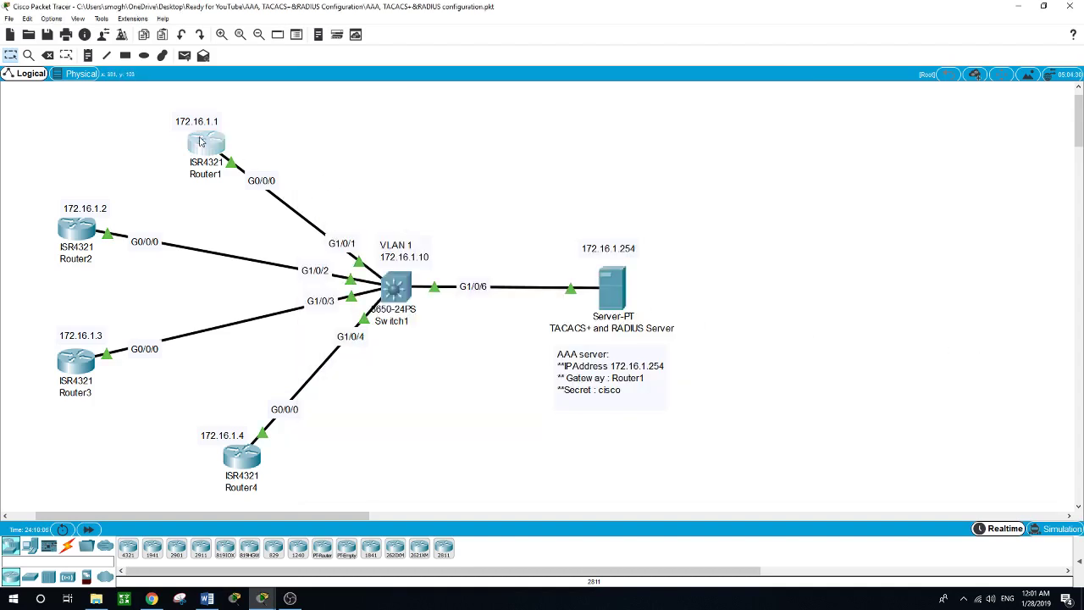
{"action": "key", "text": "Return"}
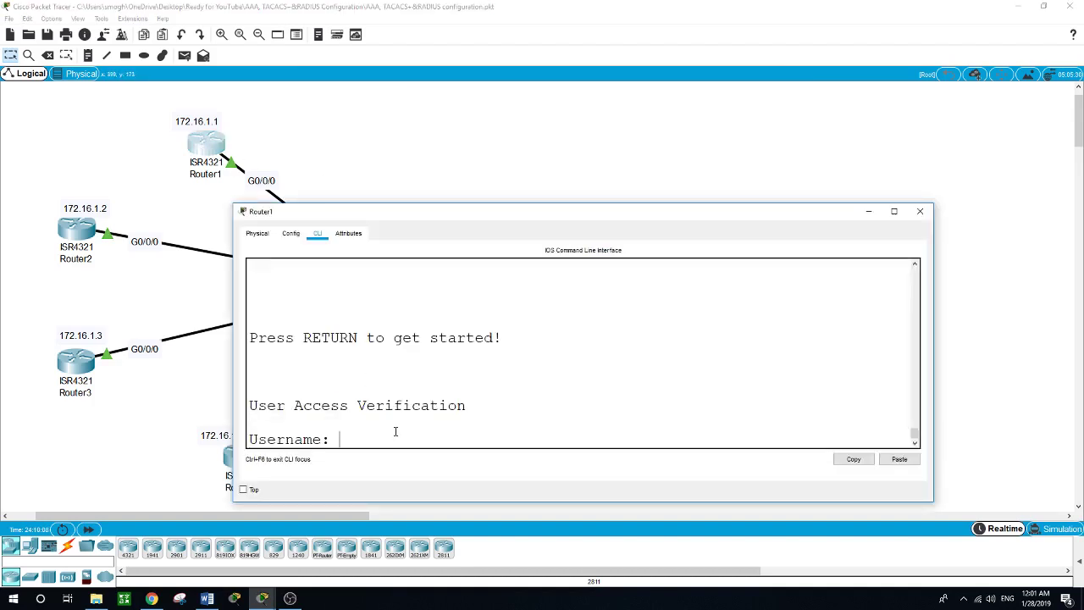
{"action": "type", "text": "user1"}
{"action": "key", "text": "Return"}
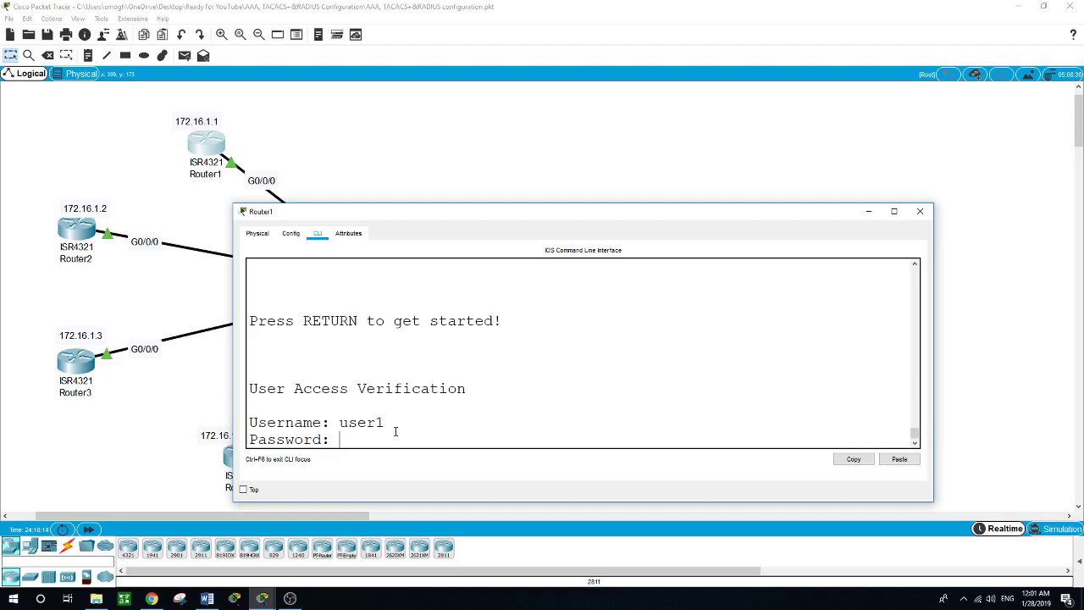
{"action": "key", "text": "Return"}
{"action": "type", "text": "en"}
{"action": "key", "text": "Return"}
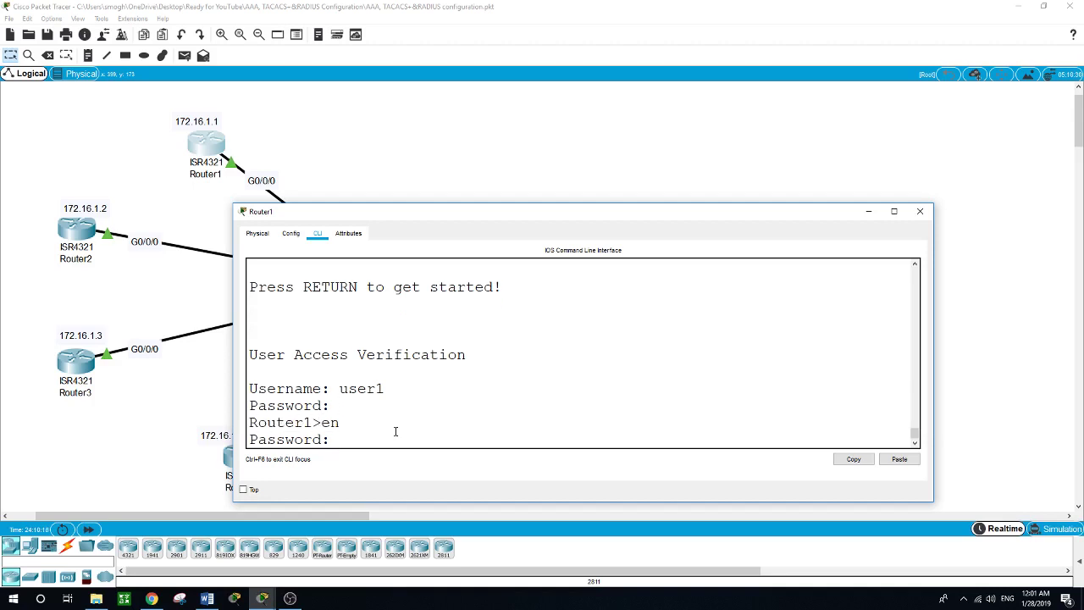
{"action": "key", "text": "Return"}
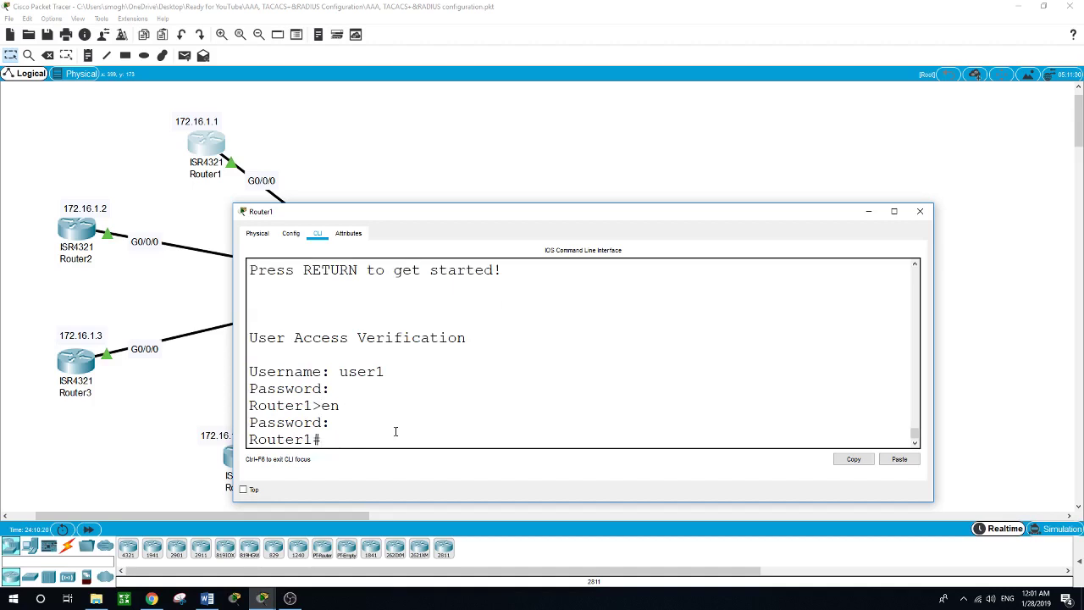
{"action": "type", "text": "conf t"}
{"action": "key", "text": "Return"}
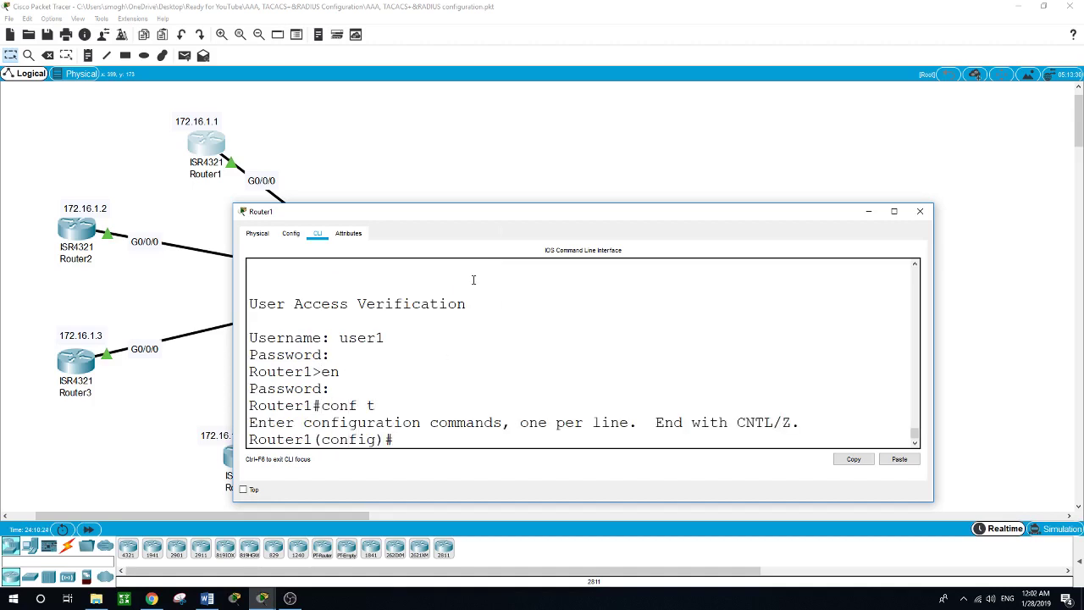
{"action": "left_click_drag", "start_coordinate": [501, 211], "coordinate": [540, 154]}
- Open Router2's window, enlarge it, and switch to its CLI
{"action": "left_click", "coordinate": [247, 232]}
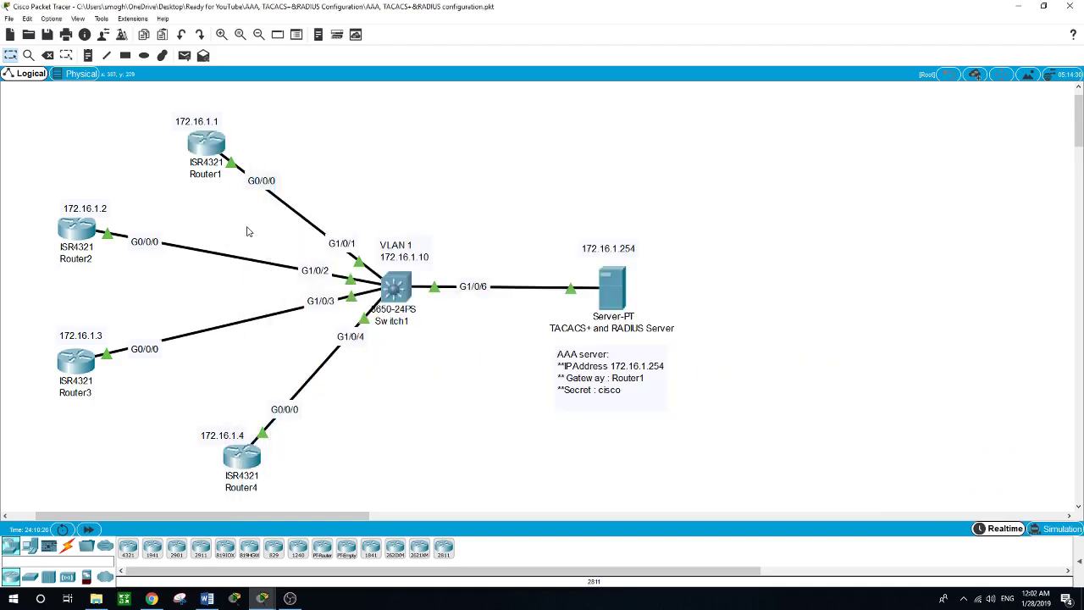
{"action": "left_click", "coordinate": [77, 230]}
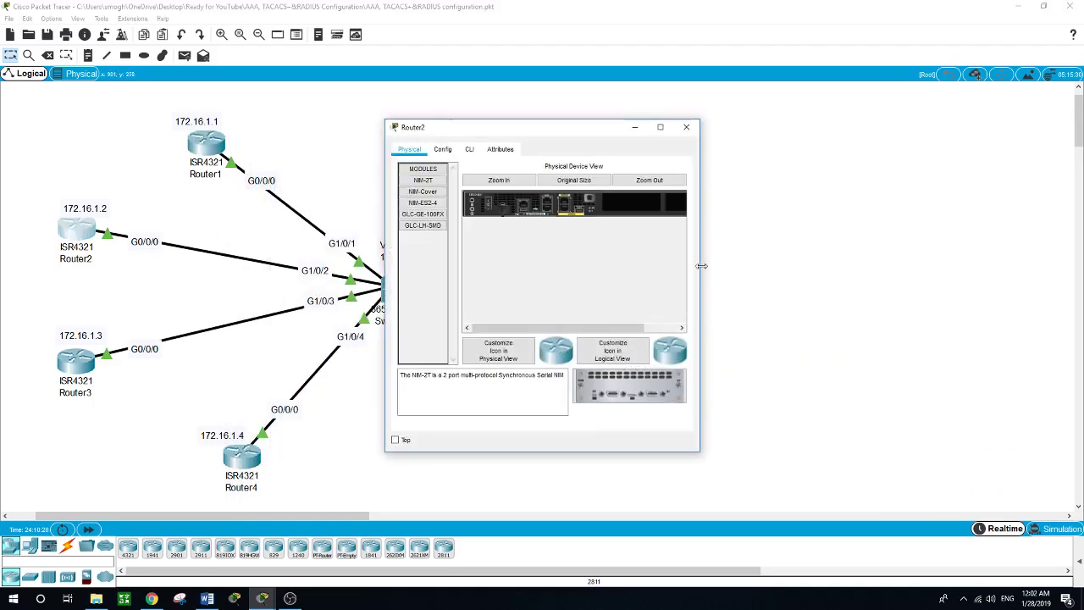
{"action": "left_click_drag", "start_coordinate": [702, 266], "coordinate": [1012, 272]}
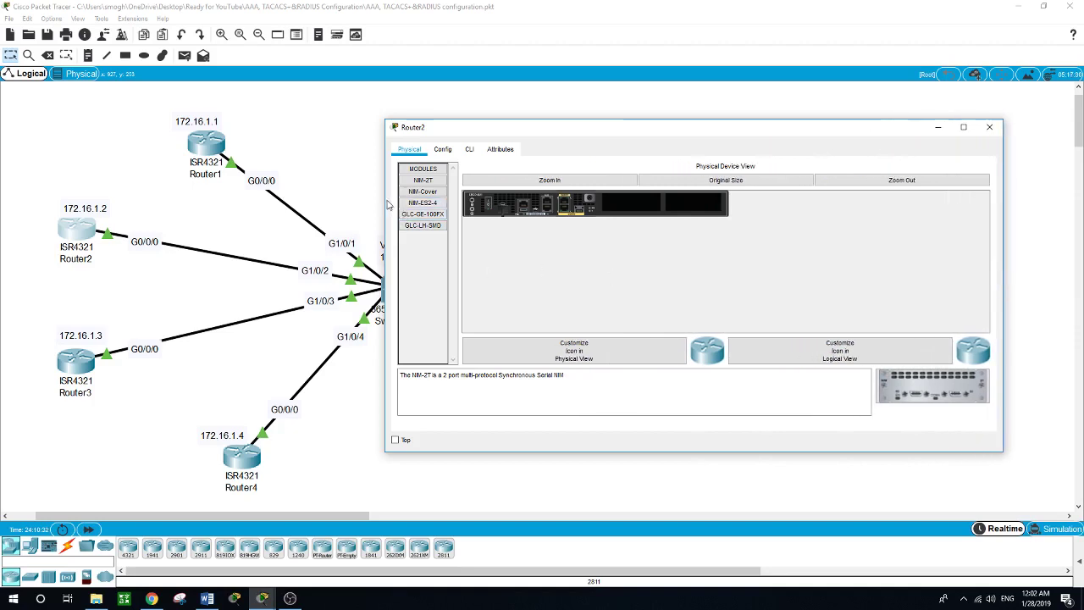
{"action": "left_click_drag", "start_coordinate": [387, 205], "coordinate": [285, 199]}
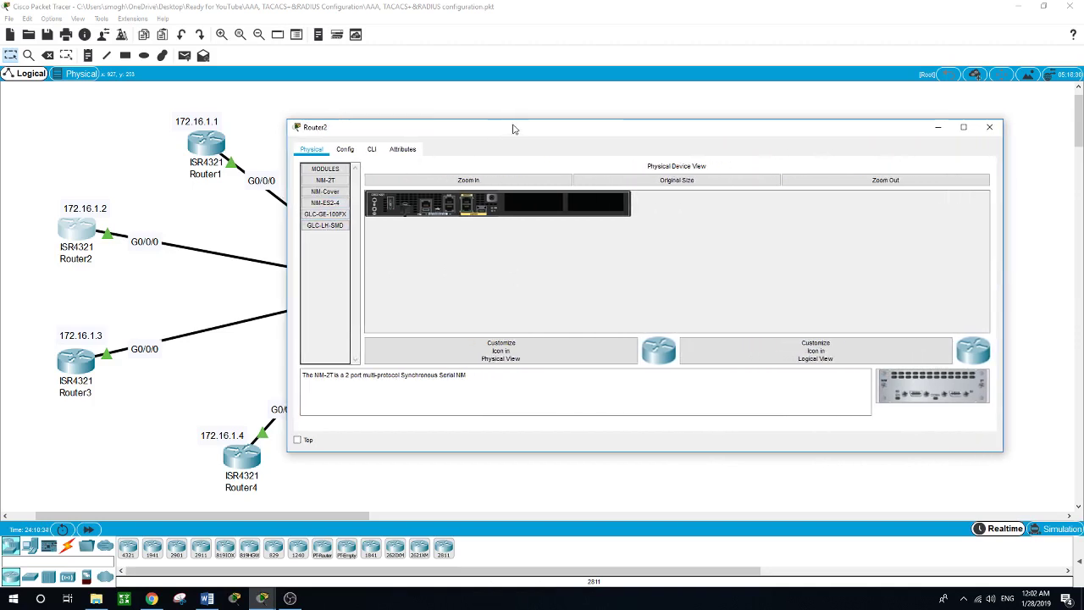
{"action": "left_click_drag", "start_coordinate": [512, 129], "coordinate": [512, 163]}
{"action": "left_click", "coordinate": [372, 183]}
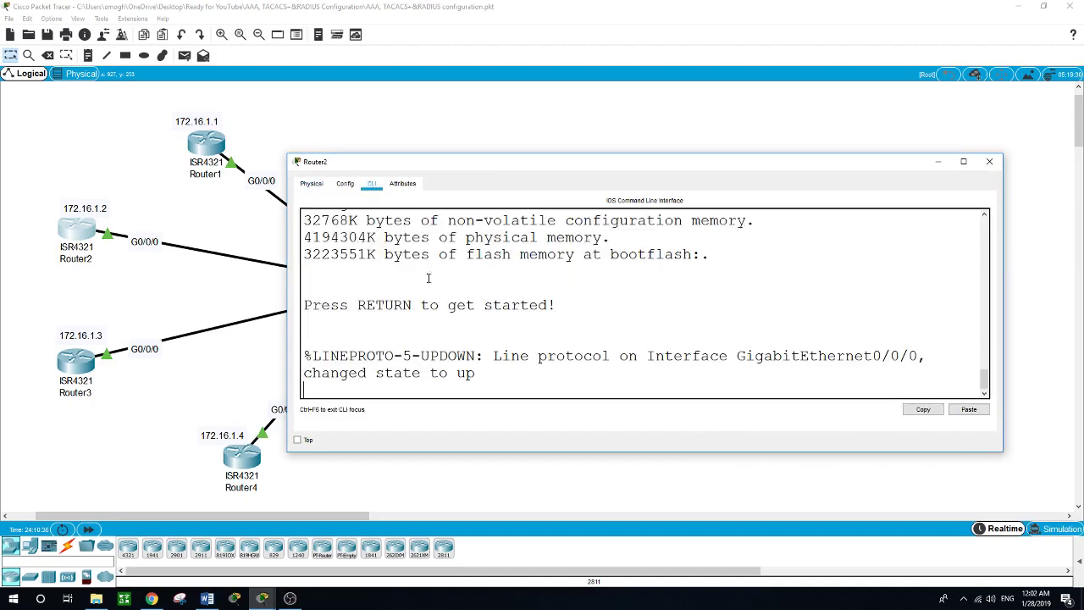
- Log in to Router2 with the local account and enter enable mode
{"action": "key", "text": "Return"}
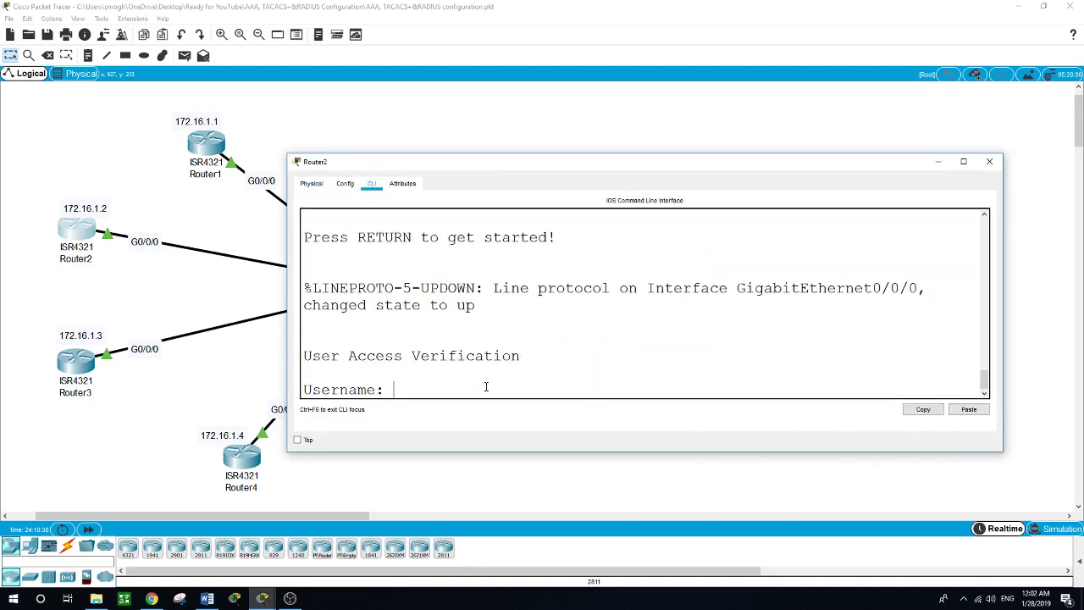
{"action": "type", "text": "sal"}
{"action": "key", "text": "Return"}
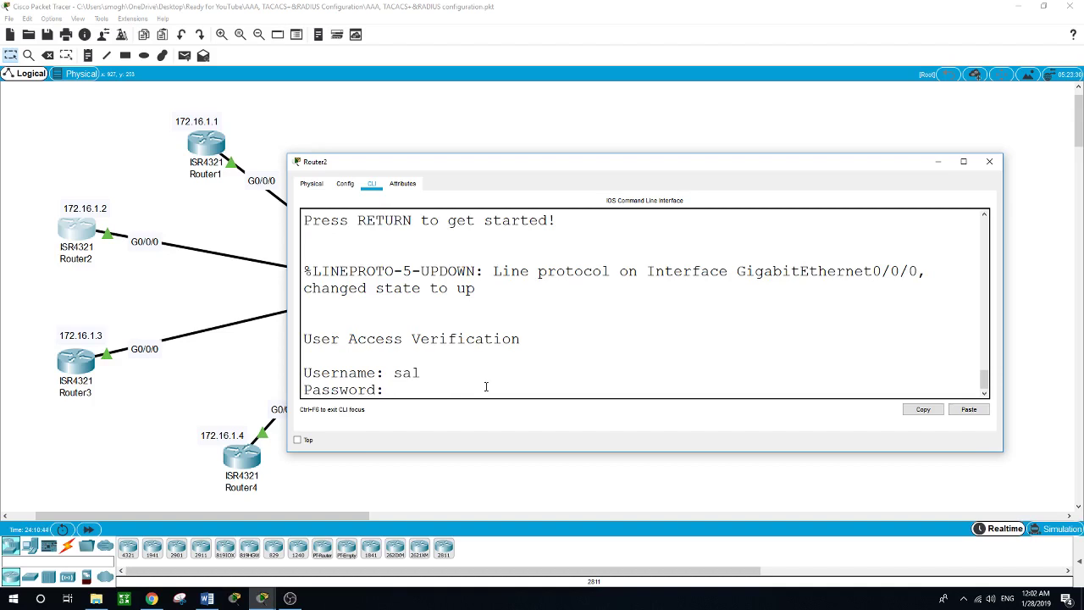
{"action": "type", "text": "cisco"}
{"action": "key", "text": "Return"}
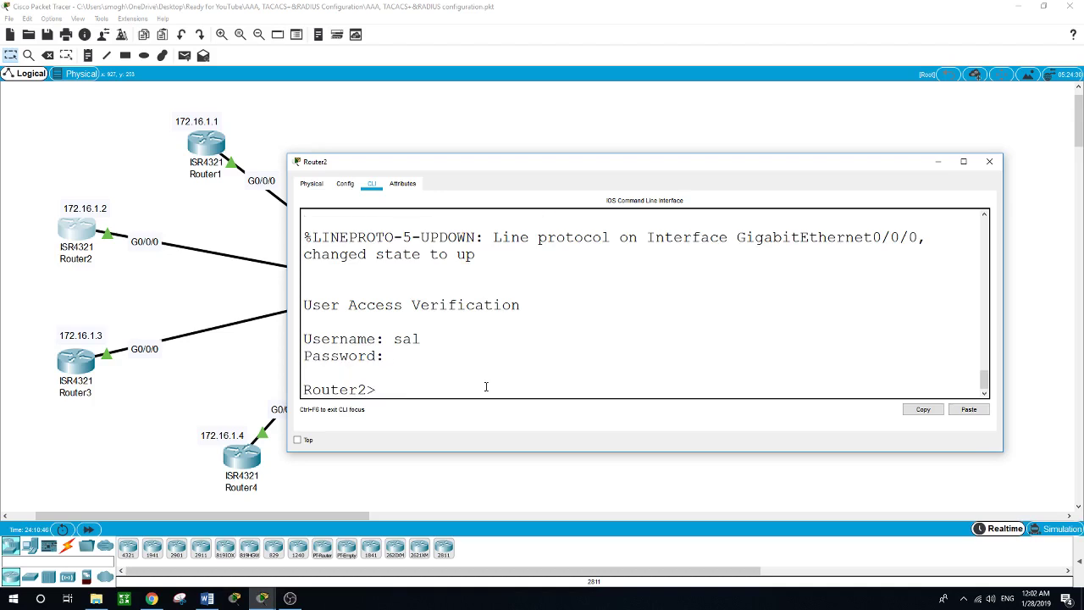
{"action": "type", "text": "en"}
{"action": "key", "text": "Return"}
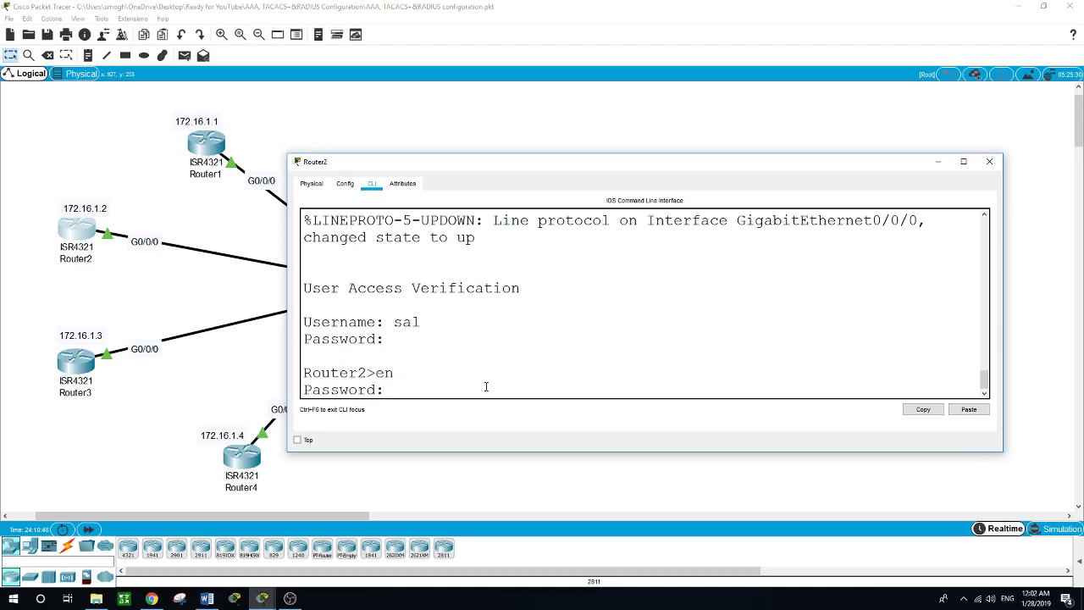
{"action": "key", "text": "Return"}
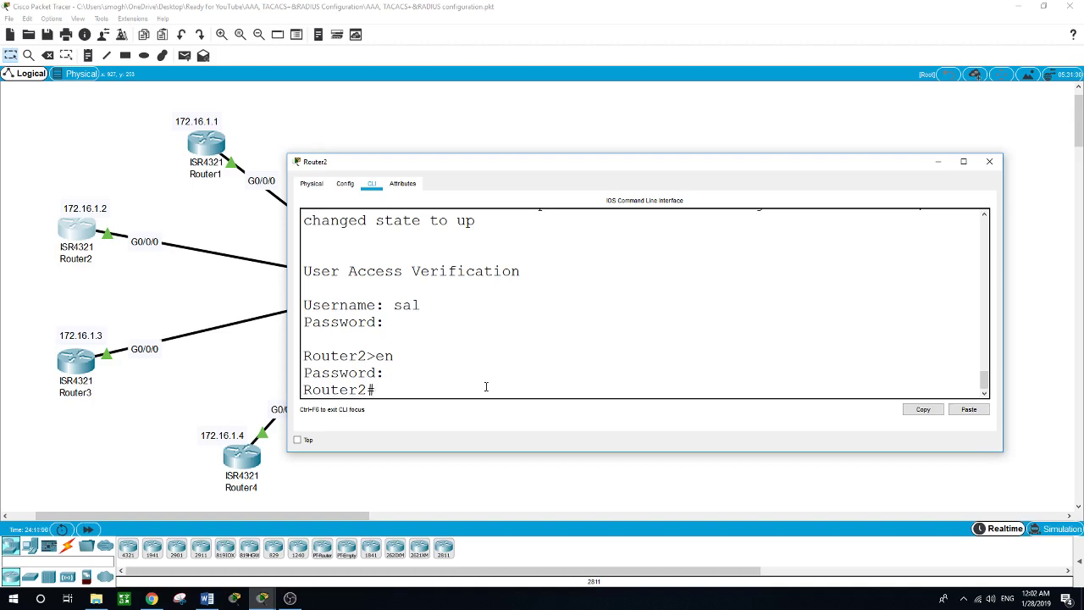
- Enter global configuration and enable aaa new-model on Router2
{"action": "type", "text": "conf t"}
{"action": "key", "text": "Return"}
{"action": "type", "text": "aaa"}
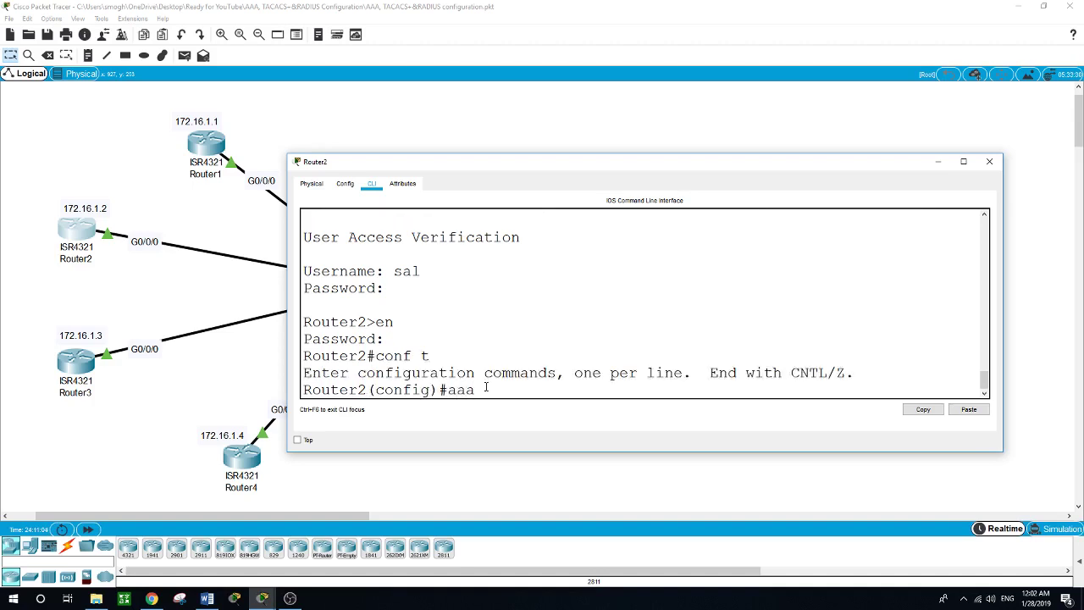
{"action": "type", "text": " new"}
{"action": "key", "text": "Tab"}
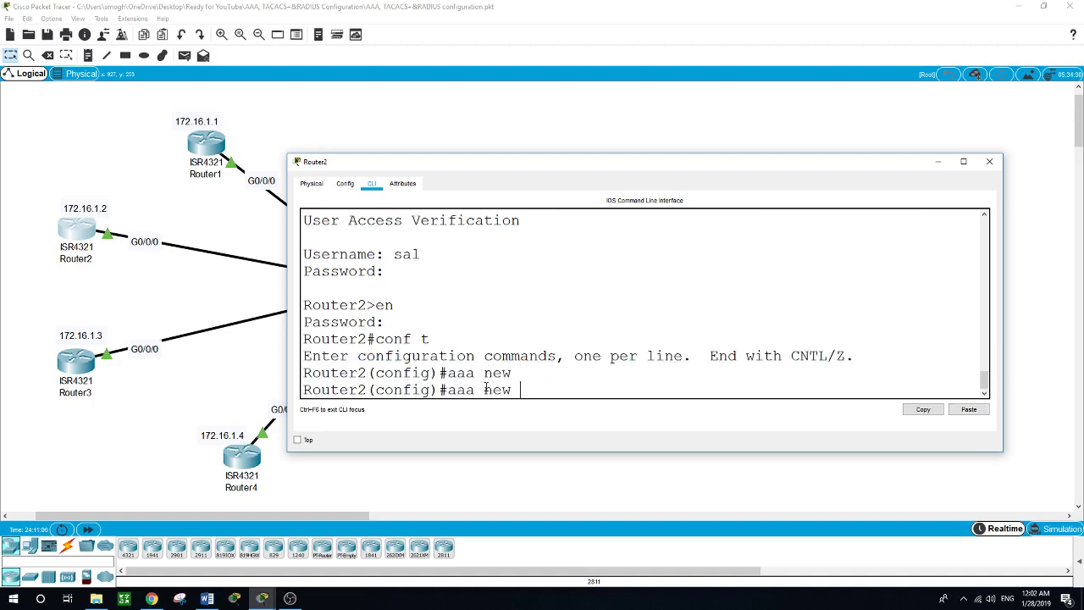
{"action": "type", "text": "-model"}
{"action": "key", "text": "Return"}
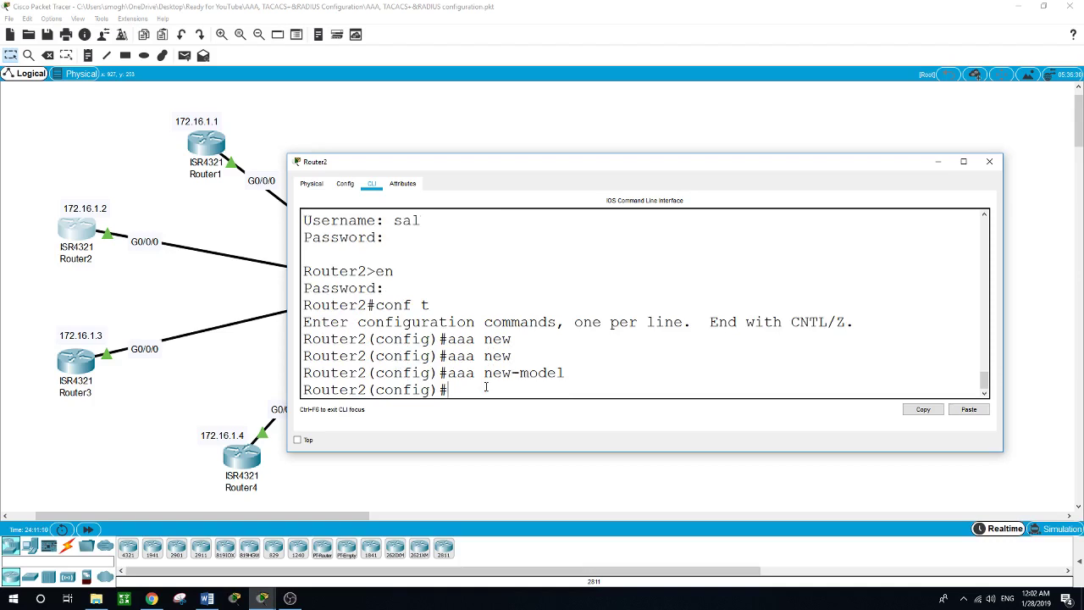
- Set Router2's tacacs-server host to 172.16.1.254 and its shared key
{"action": "type", "text": "tac"}
{"action": "key", "text": "Tab"}
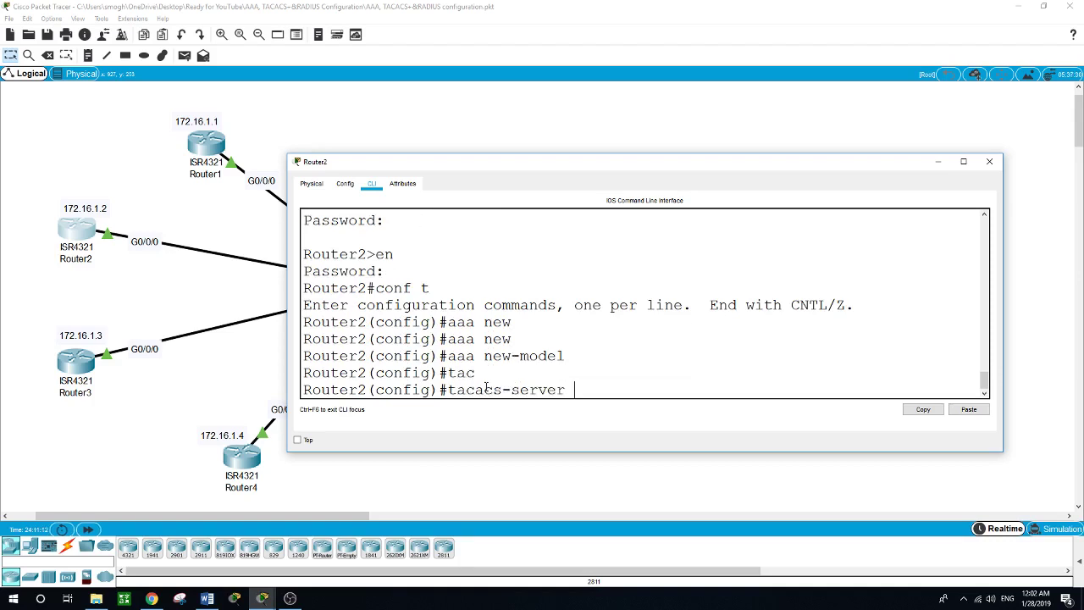
{"action": "type", "text": "host 172.16.1.254"}
{"action": "key", "text": "Return"}
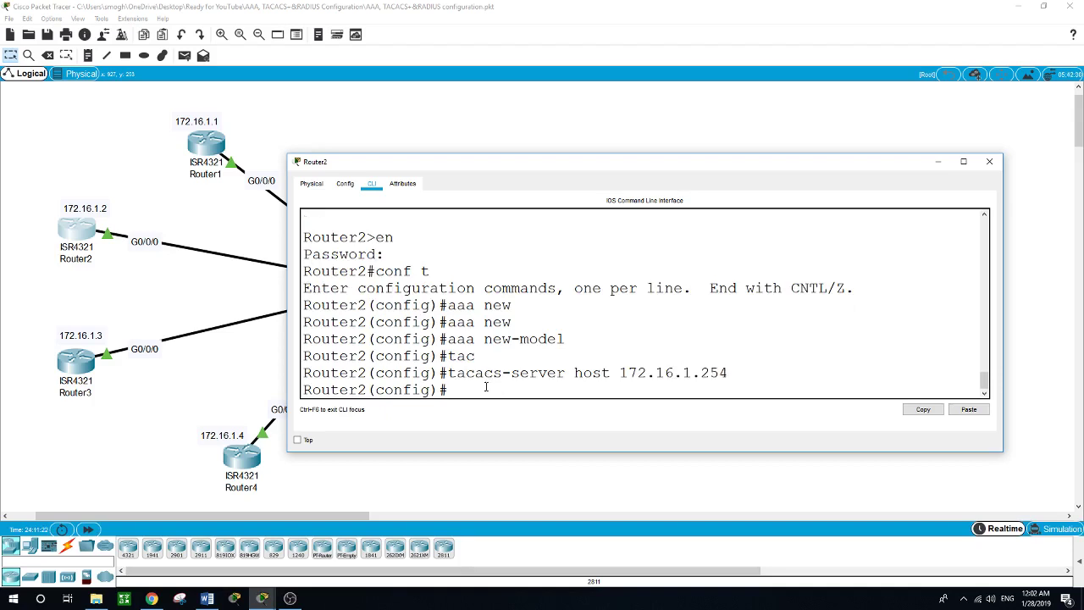
{"action": "type", "text": "tacacs-server"}
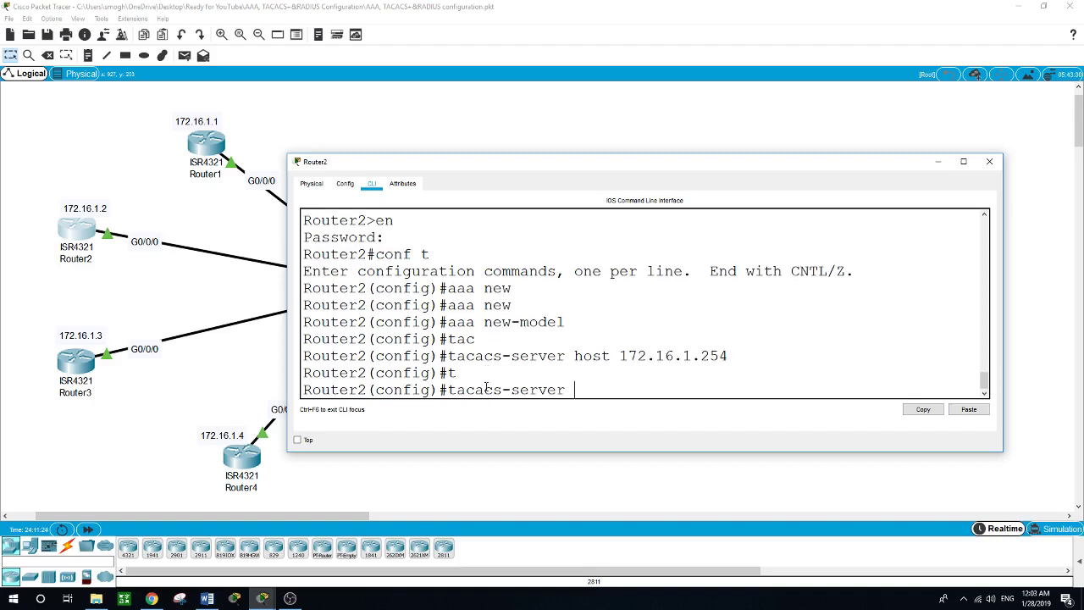
{"action": "type", "text": "key cisco"}
{"action": "key", "text": "Return"}
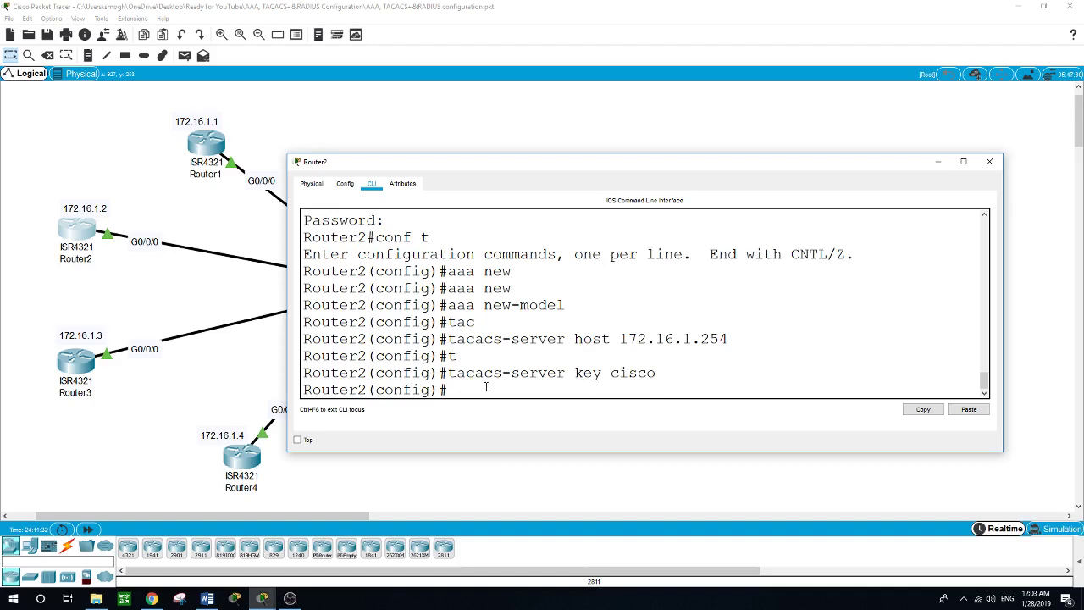
- Enter 'aaa authentication login default group tacacs+ local' on Router2
{"action": "type", "text": "aut"}
{"action": "key", "text": "BackSpace"}
{"action": "key", "text": "BackSpace"}
{"action": "type", "text": "aa authen"}
{"action": "key", "text": "Tab"}
{"action": "type", "text": "?"}
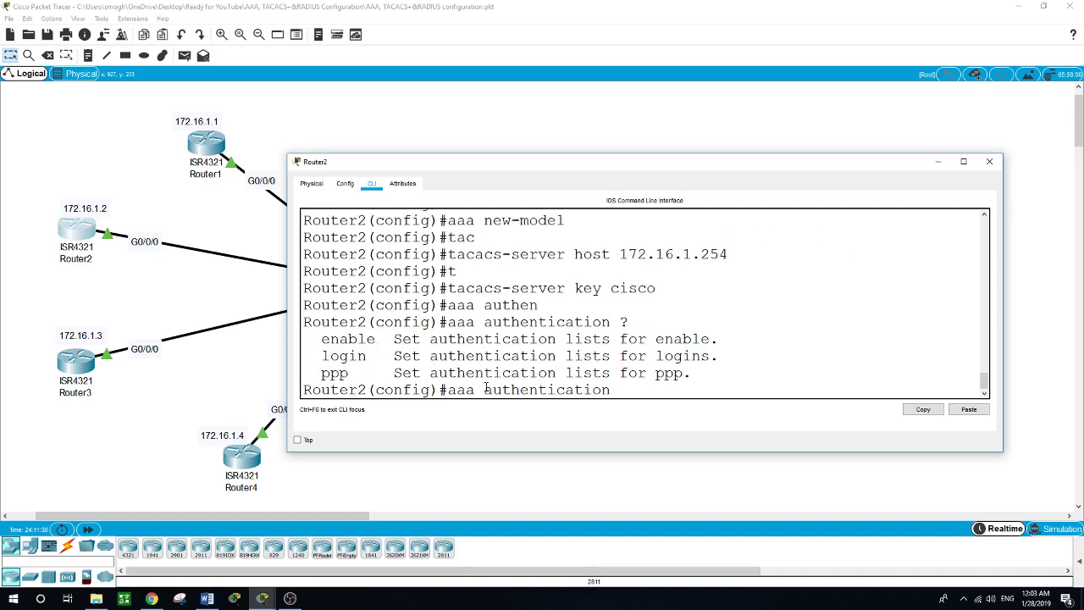
{"action": "type", "text": "login?"}
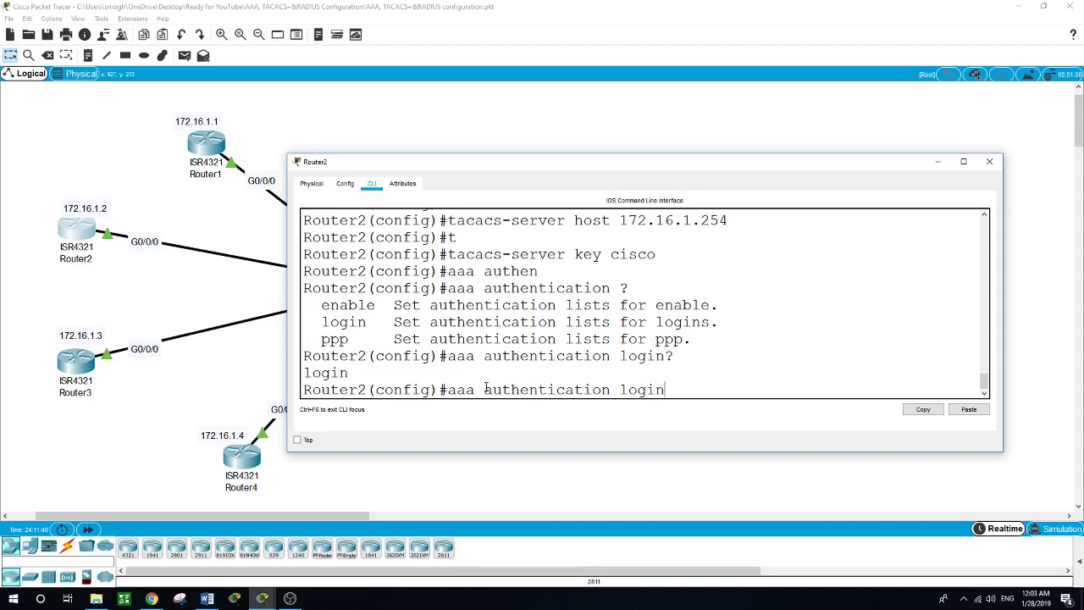
{"action": "type", "text": "d"}
{"action": "key", "text": "BackSpace"}
{"action": "type", "text": "?def"}
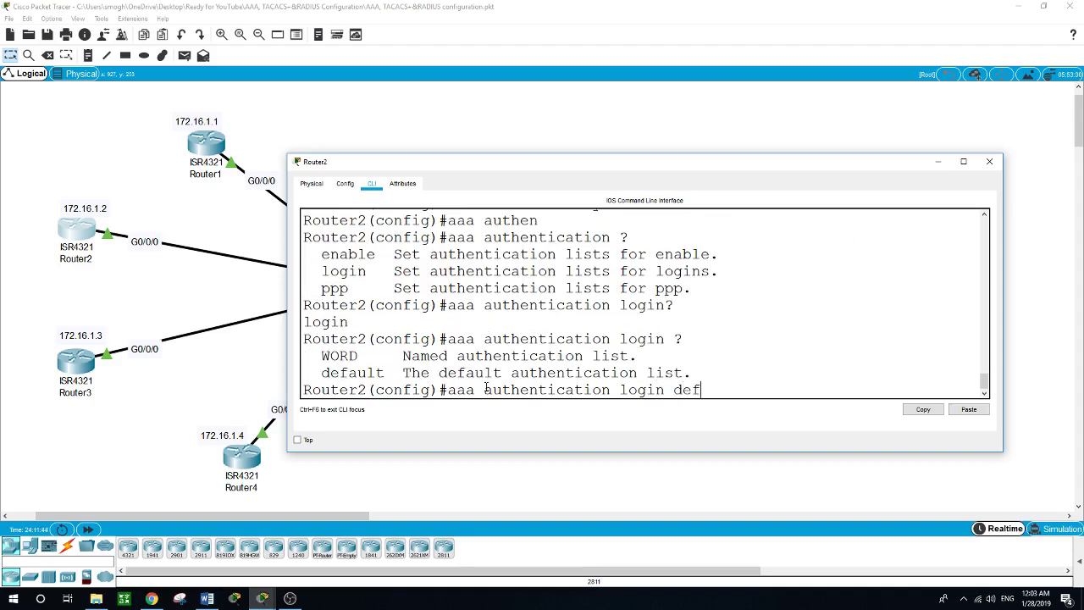
{"action": "key", "text": "Tab"}
{"action": "type", "text": "group"}
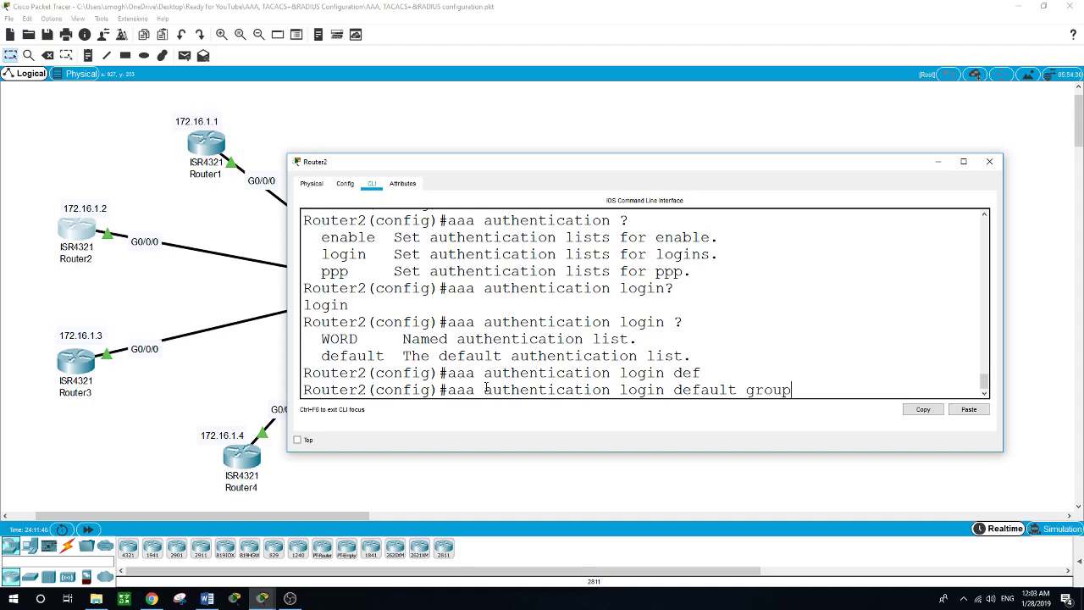
{"action": "type", "text": " t"}
{"action": "key", "text": "Tab"}
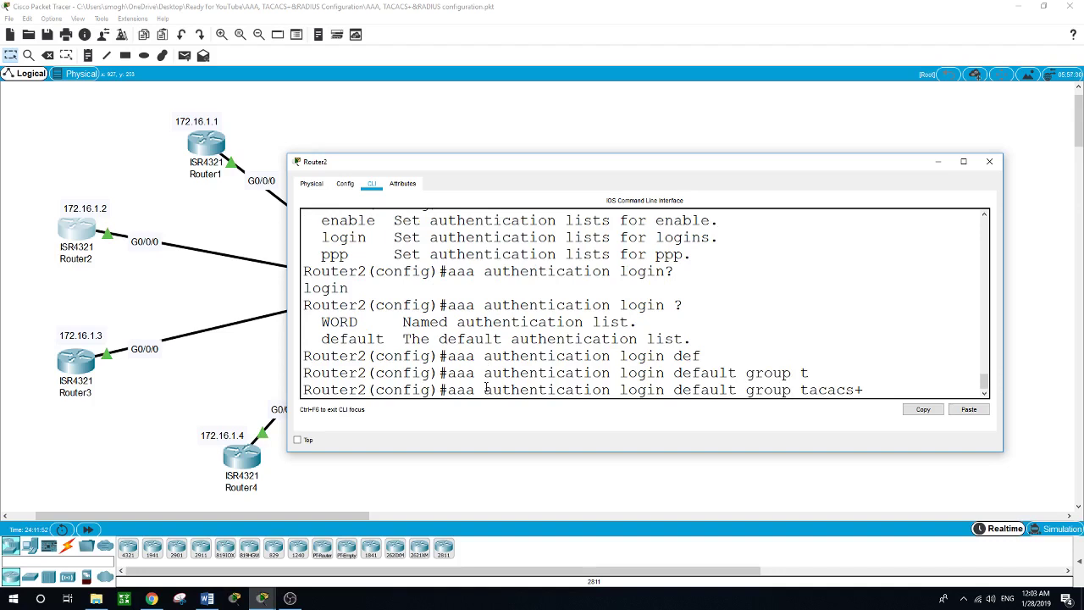
{"action": "type", "text": "local"}
{"action": "key", "text": "Return"}
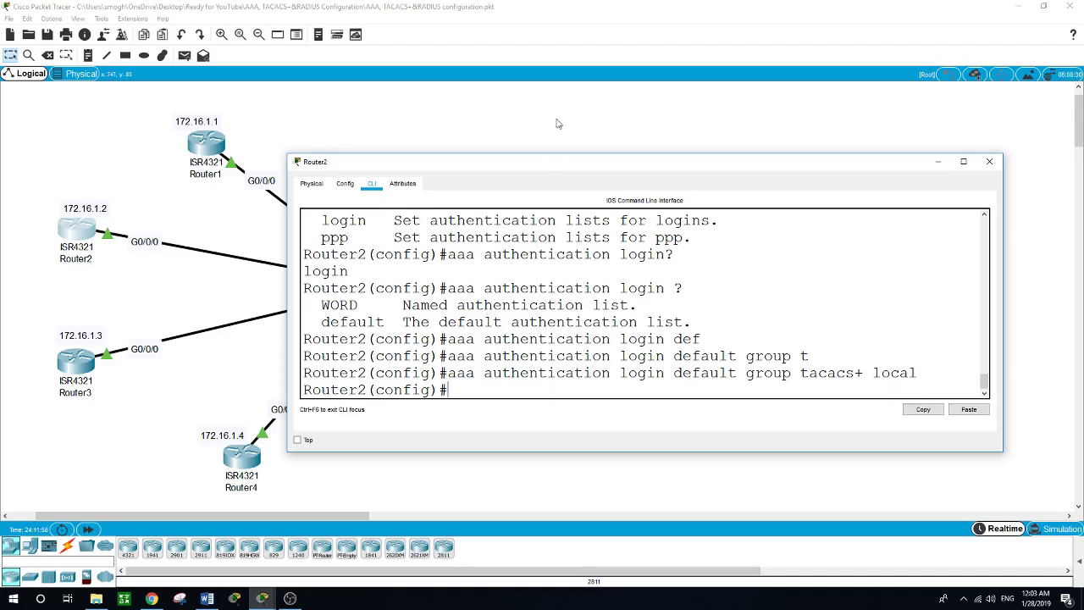
{"action": "left_click", "coordinate": [601, 166]}
- Add client Router2 at 172.16.1.2 with the shared secret, ServerType Tacacs, to the AAA list
{"action": "left_click", "coordinate": [484, 184]}
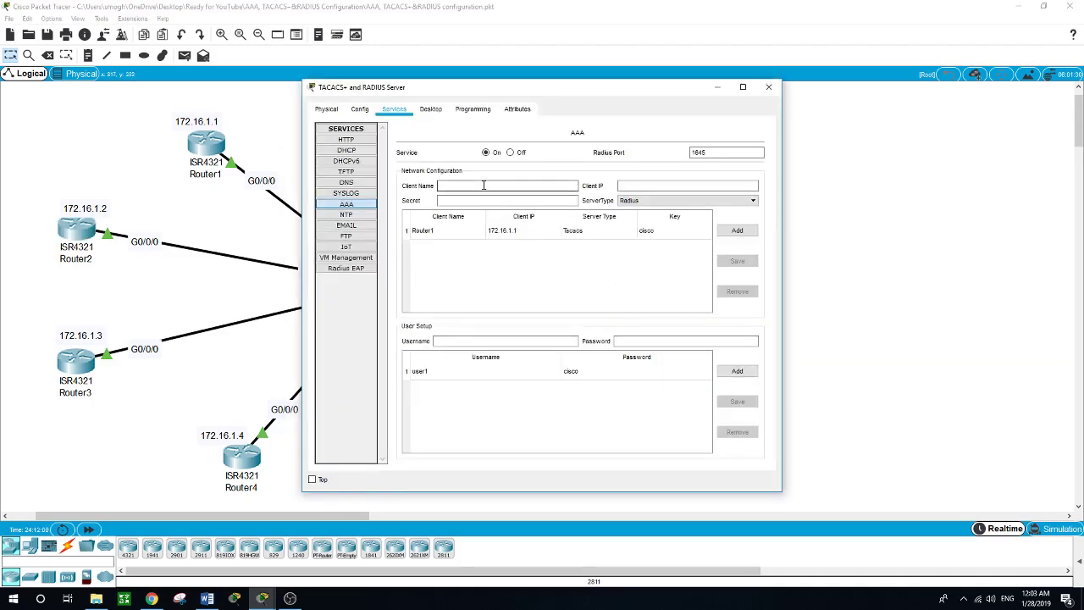
{"action": "type", "text": "Router2"}
{"action": "left_click", "coordinate": [654, 188]}
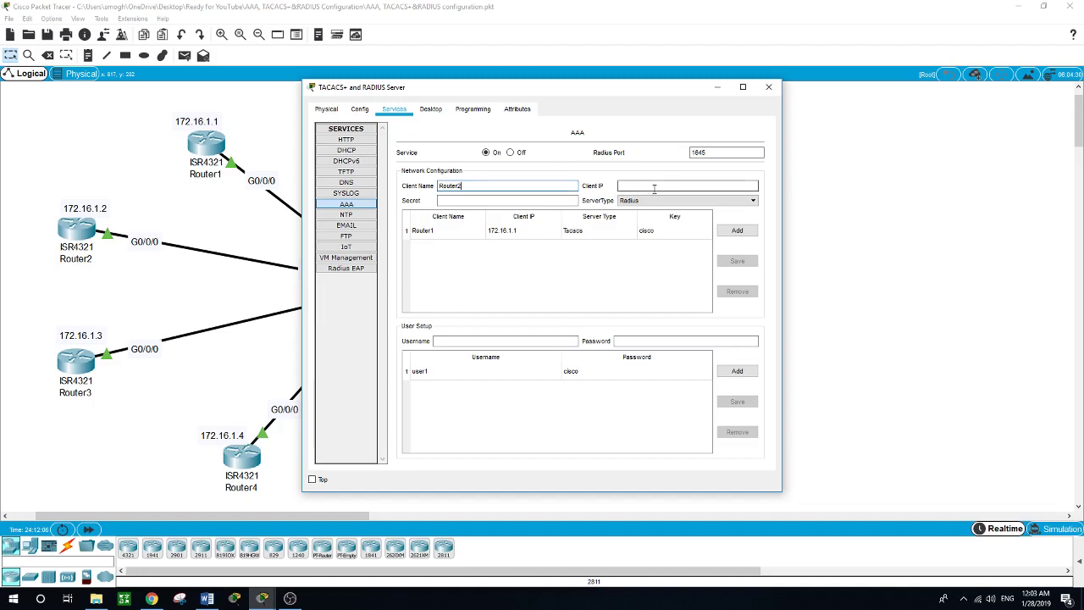
{"action": "left_click", "coordinate": [654, 188]}
{"action": "type", "text": "172.16.1.2"}
{"action": "left_click", "coordinate": [534, 199]}
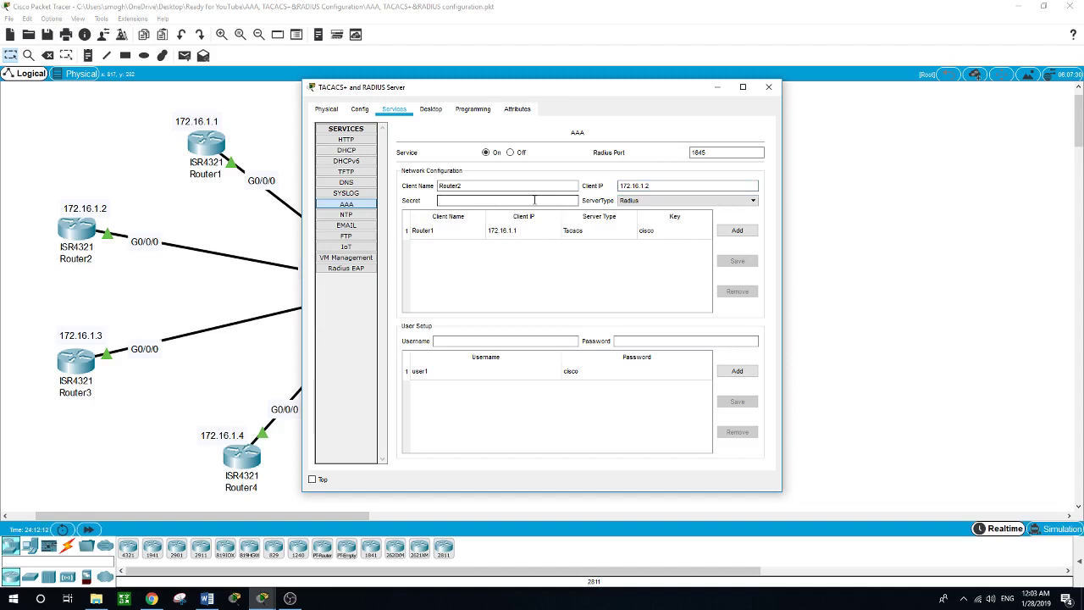
{"action": "type", "text": "cisco"}
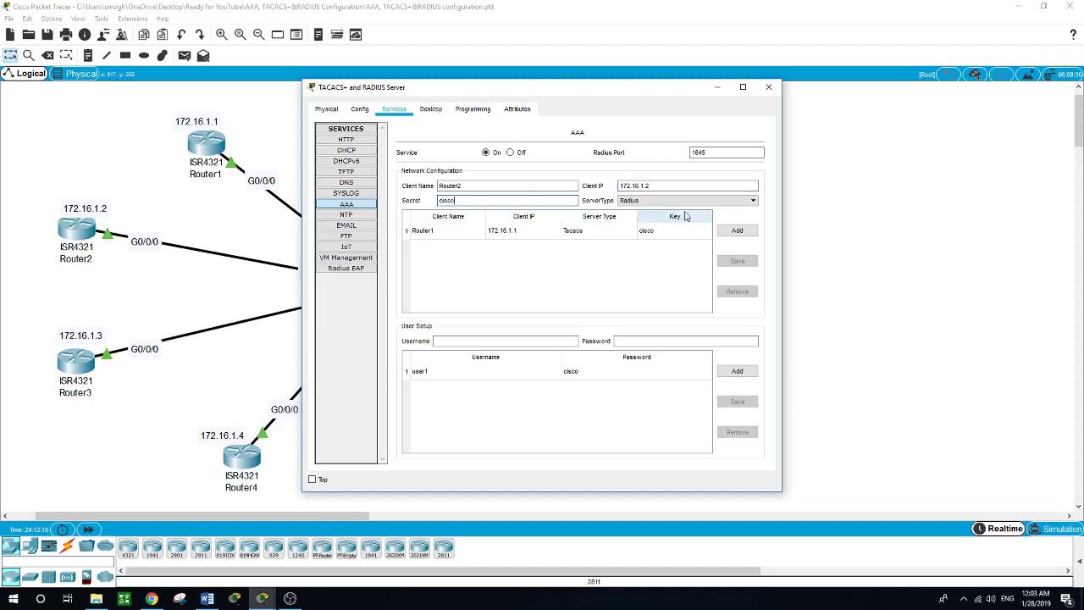
{"action": "left_click", "coordinate": [750, 202]}
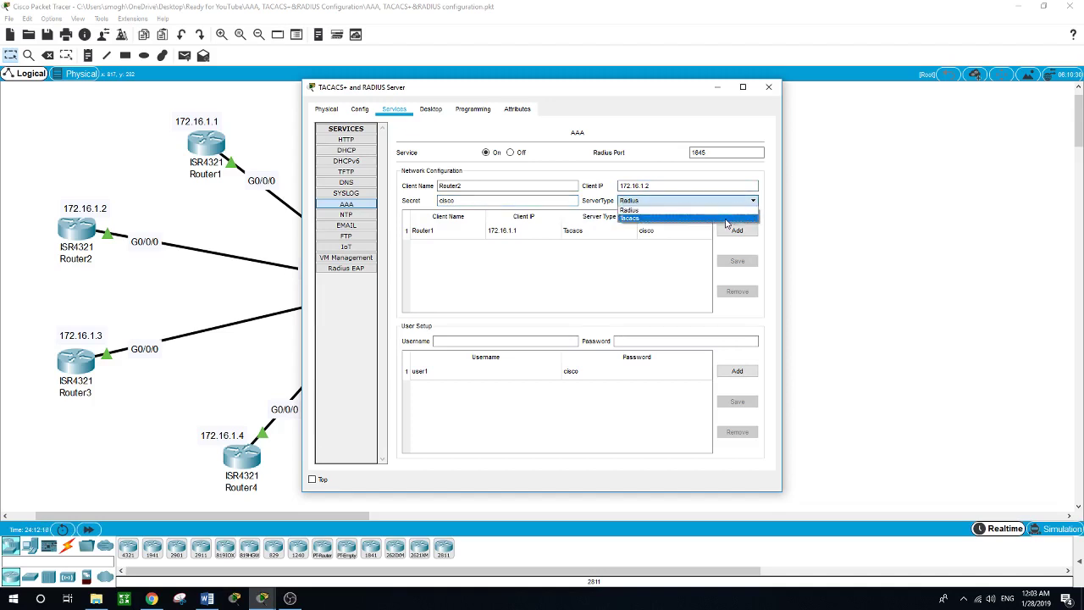
{"action": "left_click", "coordinate": [744, 210]}
{"action": "left_click", "coordinate": [736, 231]}
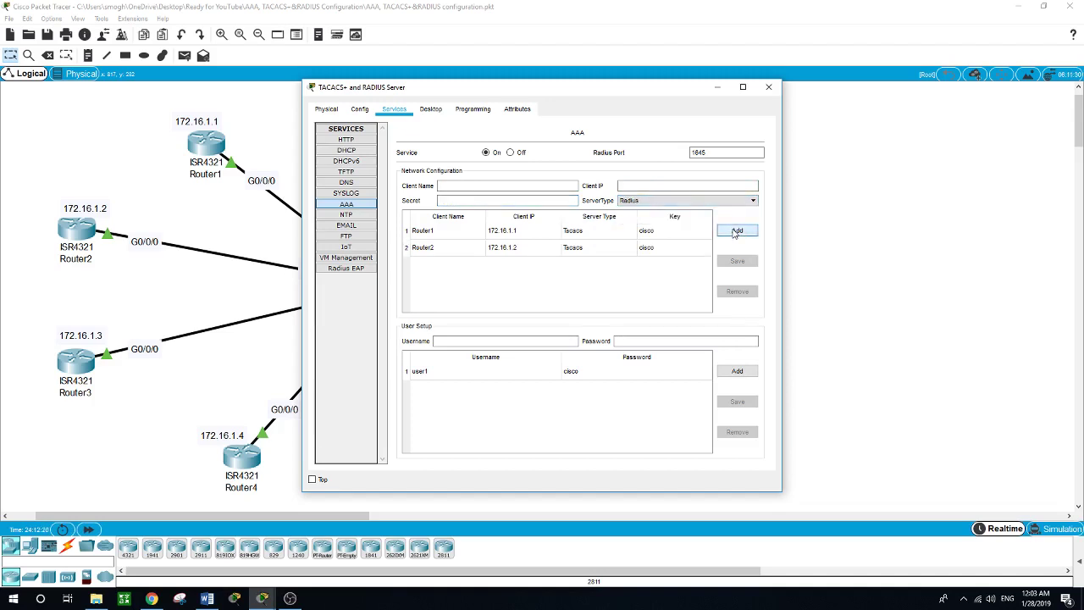
{"action": "left_click", "coordinate": [220, 232]}
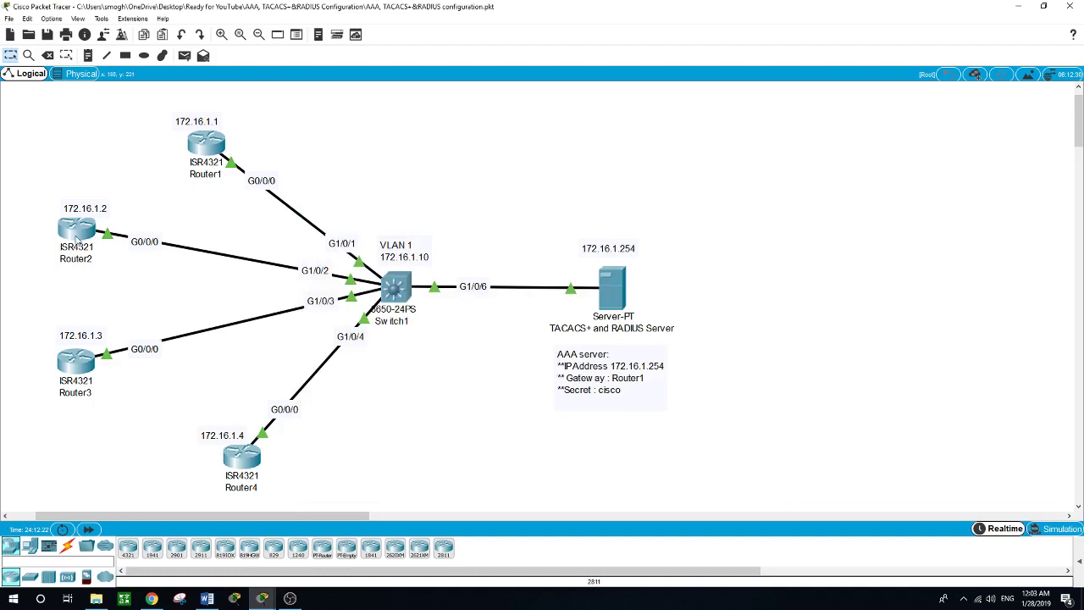
- In Router2's CLI, exit configuration mode and clear the console
{"action": "left_click", "coordinate": [78, 229]}
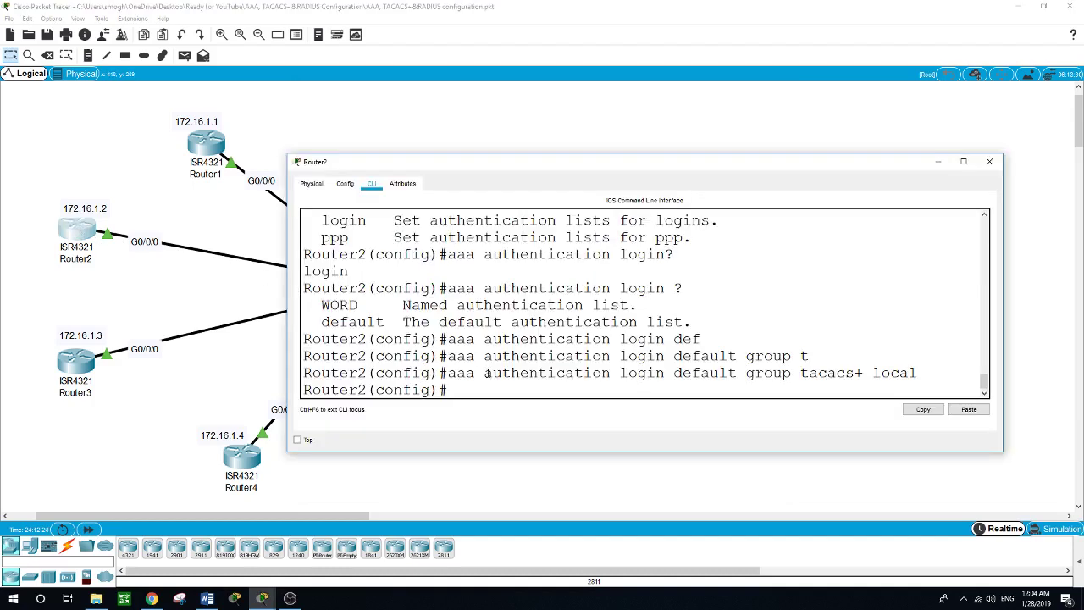
{"action": "type", "text": "exit"}
{"action": "key", "text": "Return"}
{"action": "key", "text": "Return"}
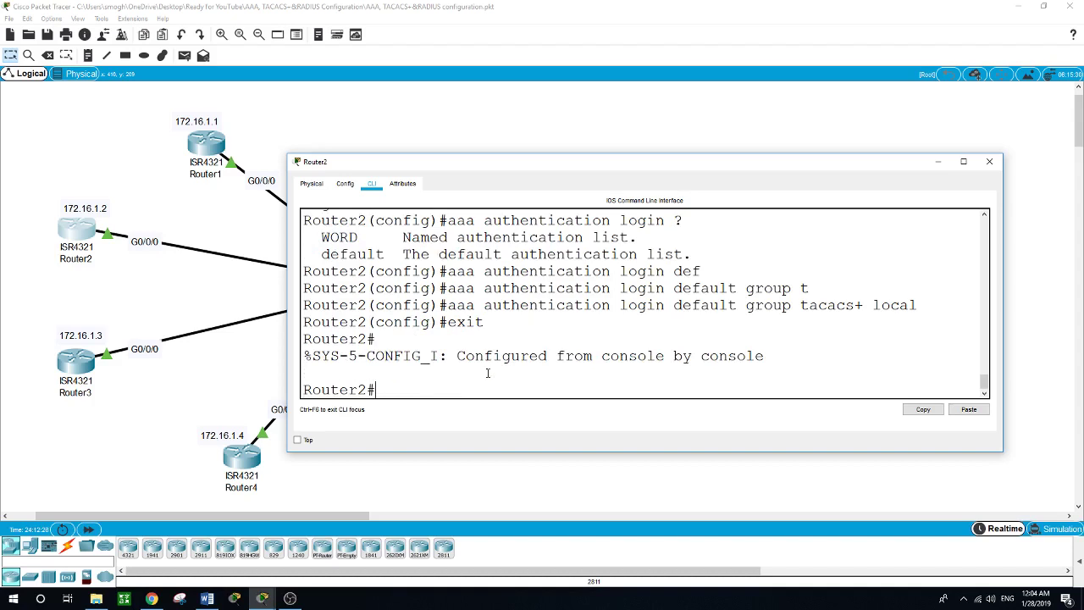
{"action": "type", "text": "cls"}
{"action": "key", "text": "Return"}
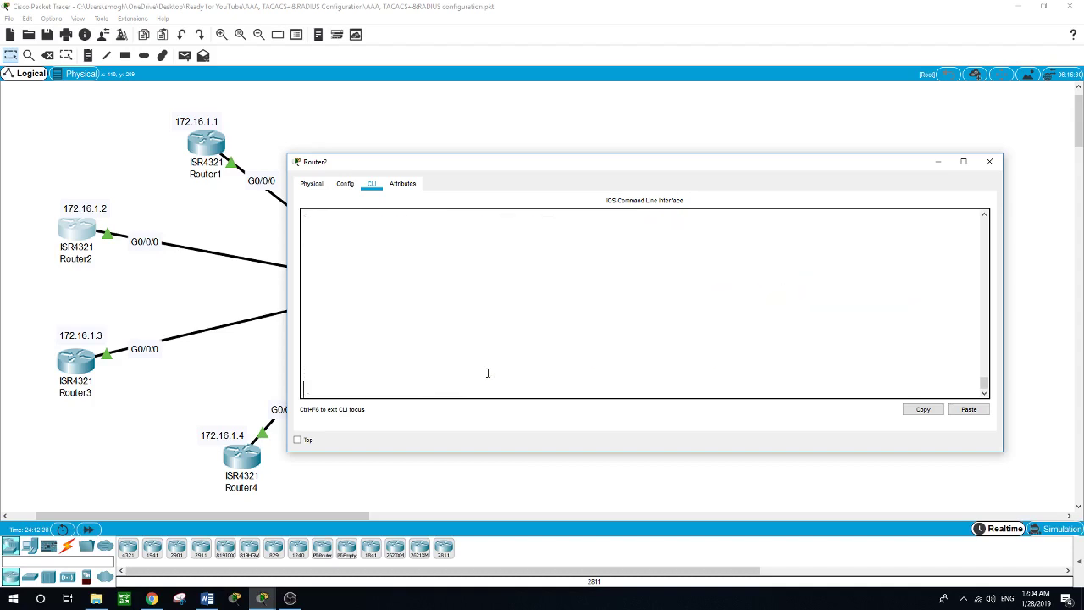
{"action": "key", "text": "Return"}
- Attempt a login with an unknown test username, see it rejected, and open the AAA server
{"action": "type", "text": "s"}
{"action": "key", "text": "BackSpace"}
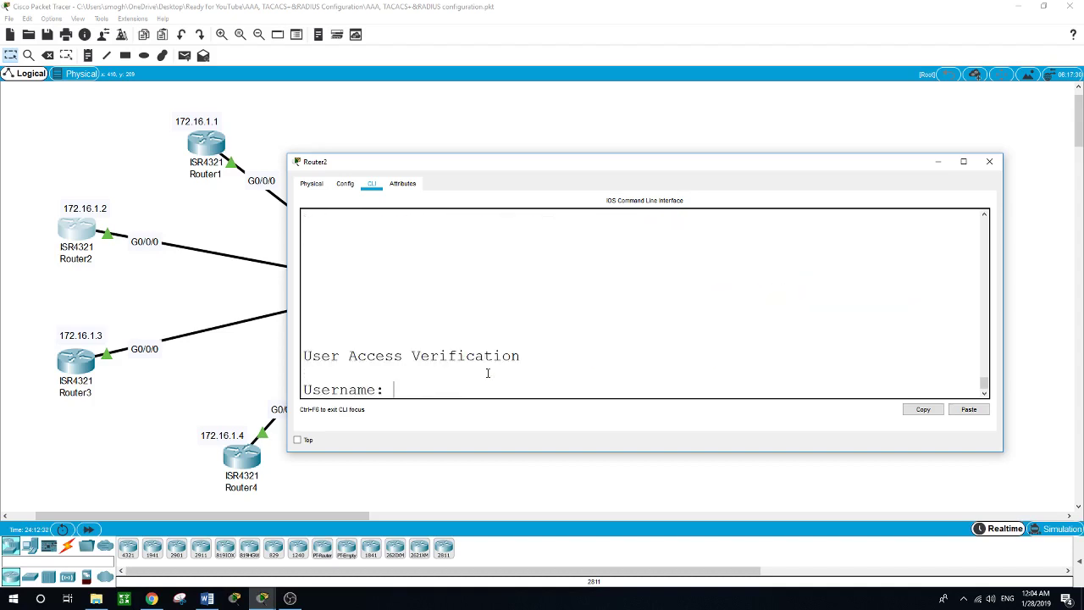
{"action": "type", "text": "lis"}
{"action": "type", "text": "a"}
{"action": "key", "text": "Return"}
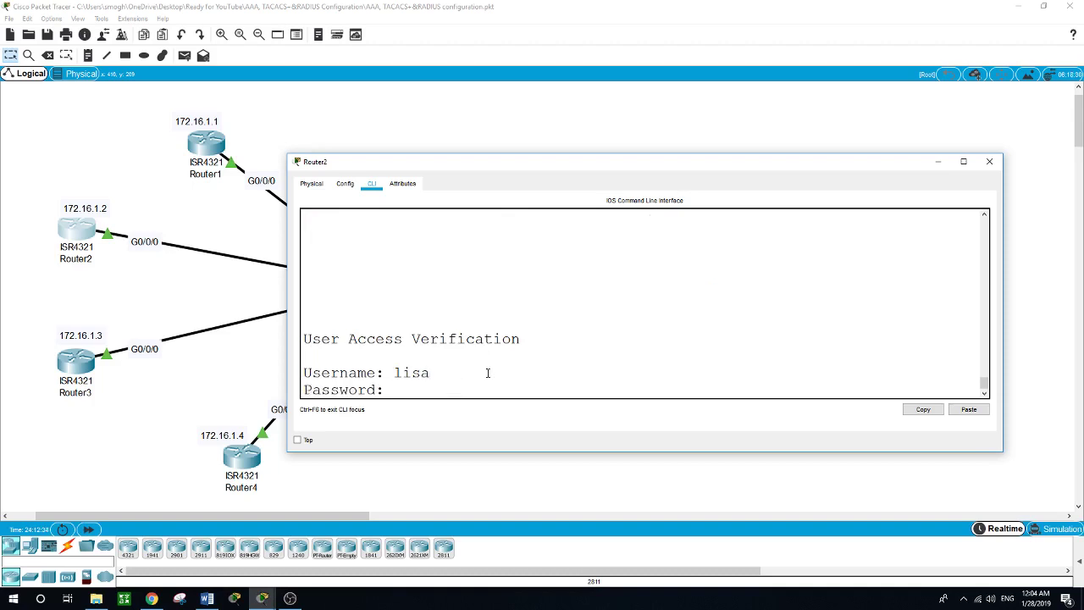
{"action": "key", "text": "Return"}
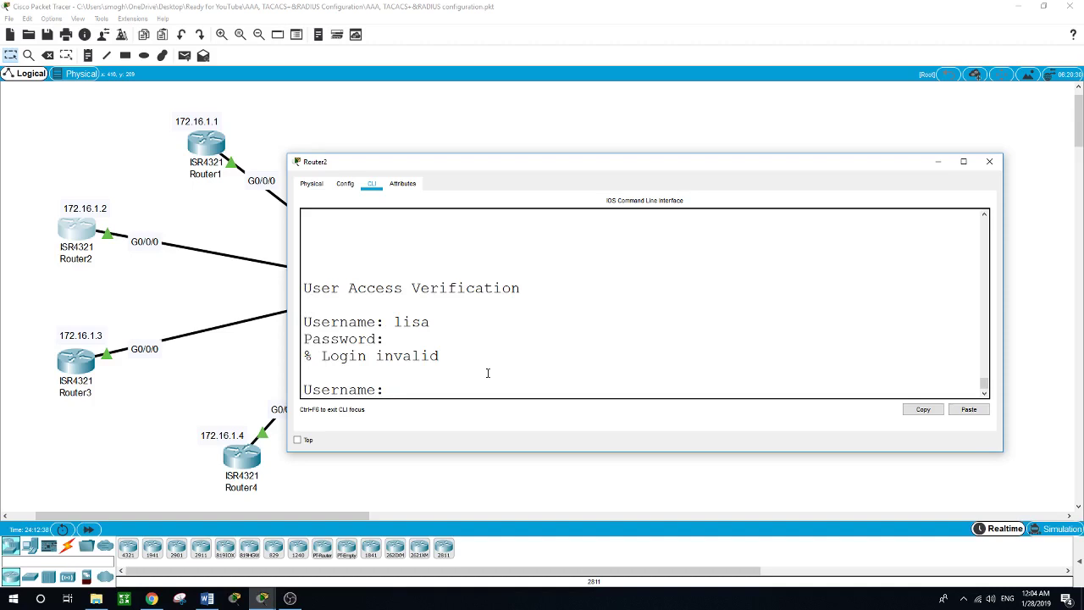
{"action": "left_click", "coordinate": [574, 494]}
{"action": "left_click", "coordinate": [624, 294]}
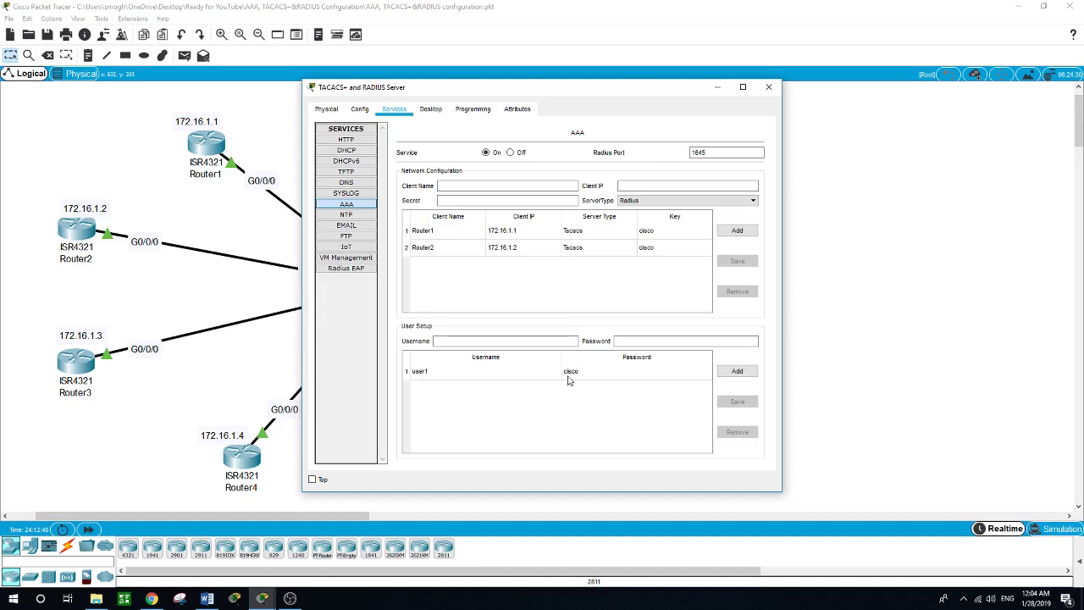
- Log into Router2 as user1 with the server account's password
{"action": "left_click", "coordinate": [116, 261]}
{"action": "left_click", "coordinate": [73, 230]}
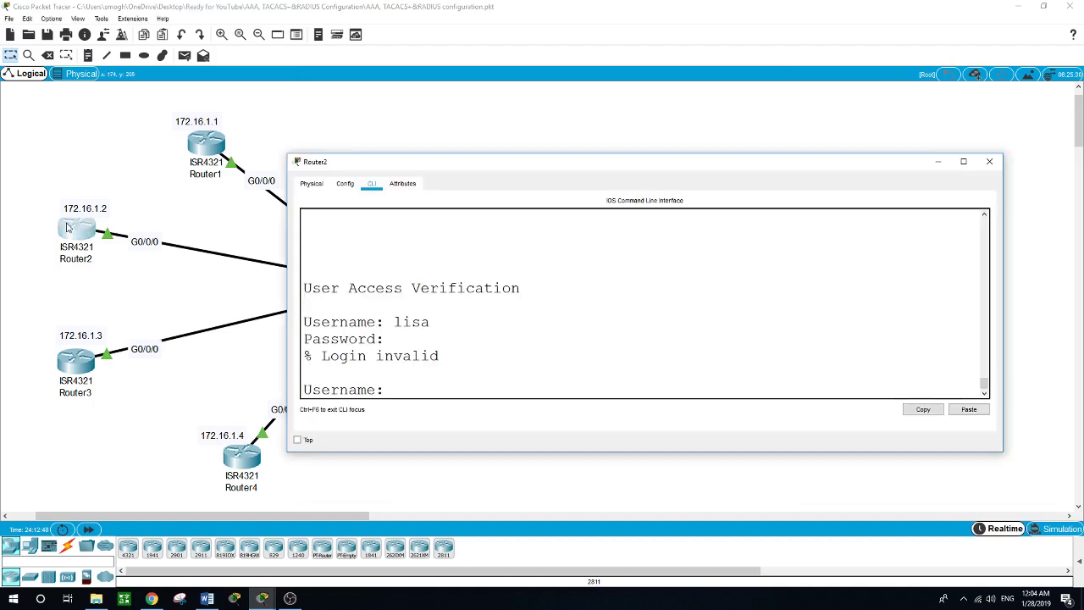
{"action": "type", "text": "user"}
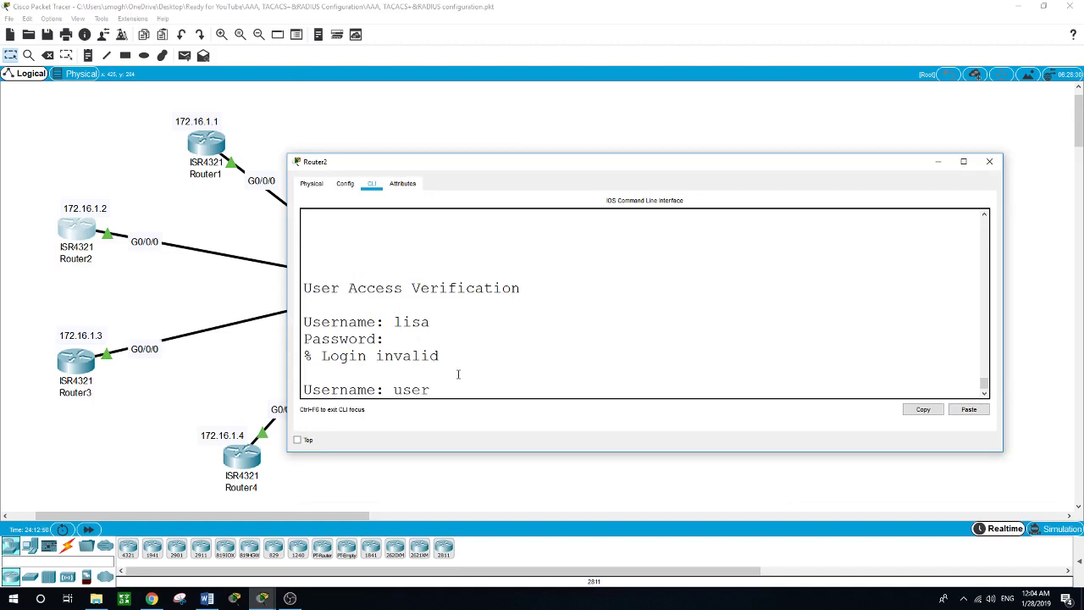
{"action": "type", "text": "1"}
{"action": "key", "text": "Return"}
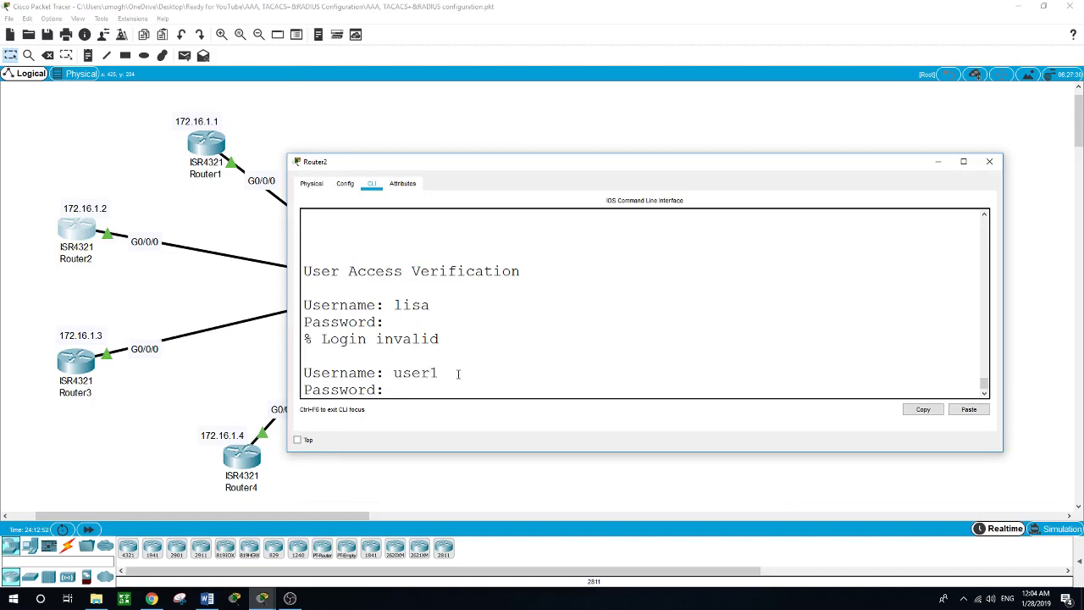
{"action": "key", "text": "Return"}
- Enter privileged mode with the enable password, run conf t, and close Router2's window
{"action": "type", "text": "end"}
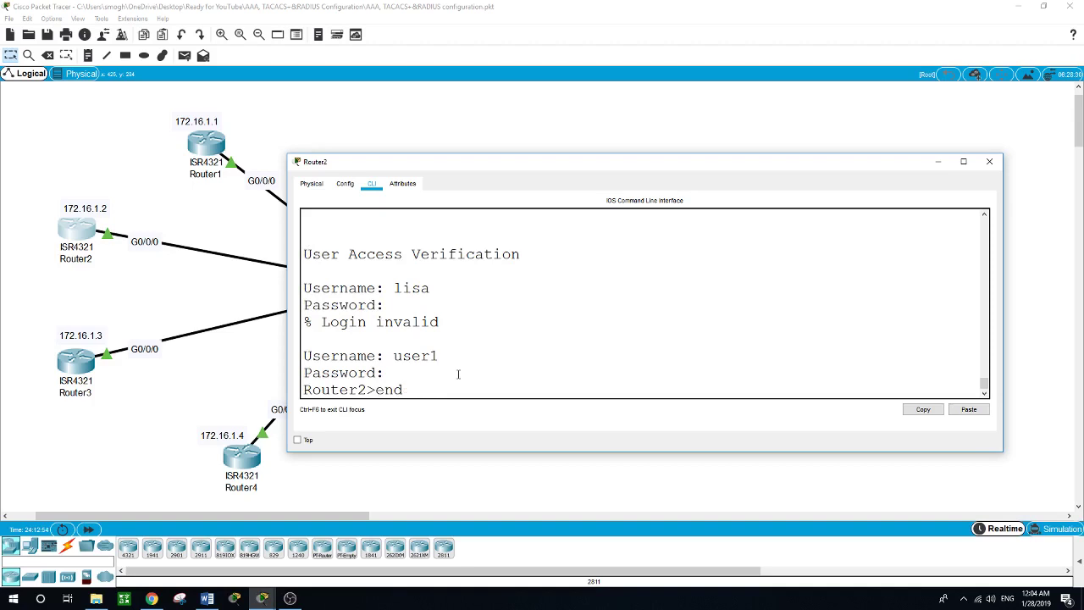
{"action": "key", "text": "BackSpace"}
{"action": "key", "text": "Return"}
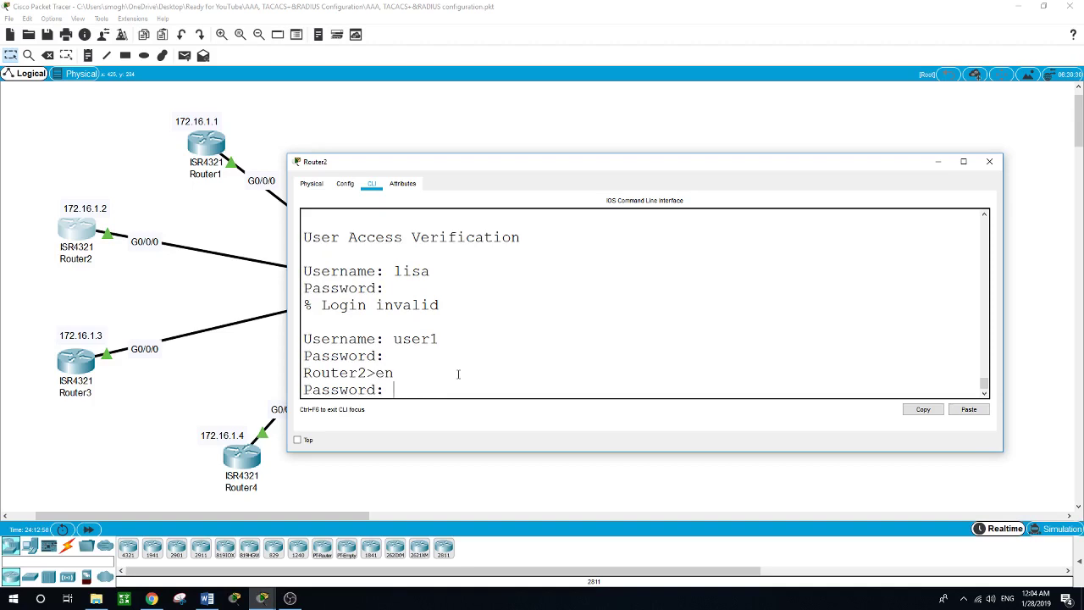
{"action": "key", "text": "Return"}
{"action": "type", "text": "conf t"}
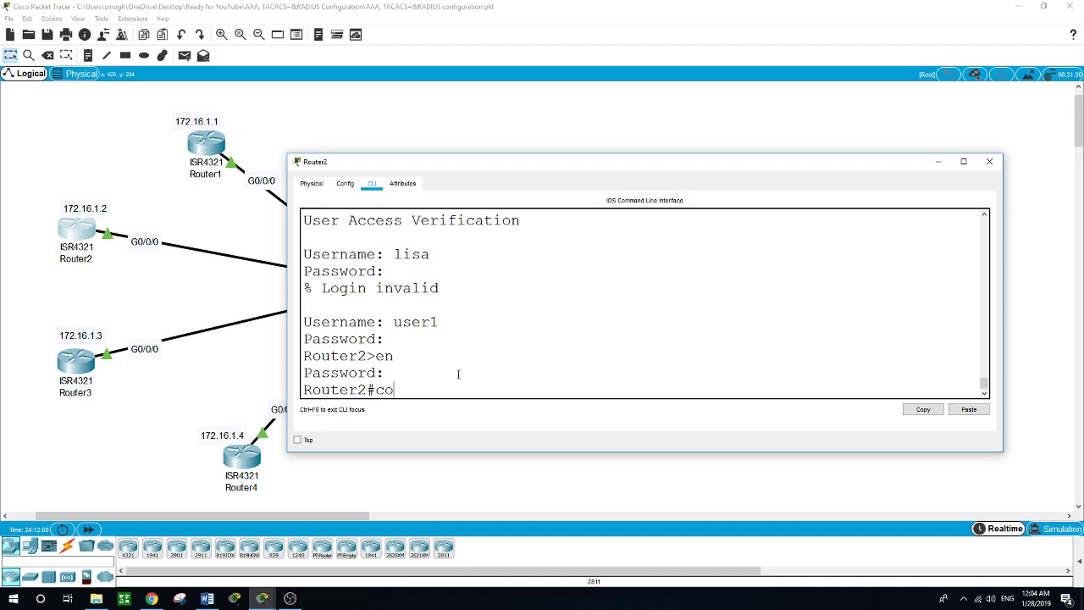
{"action": "key", "text": "Return"}
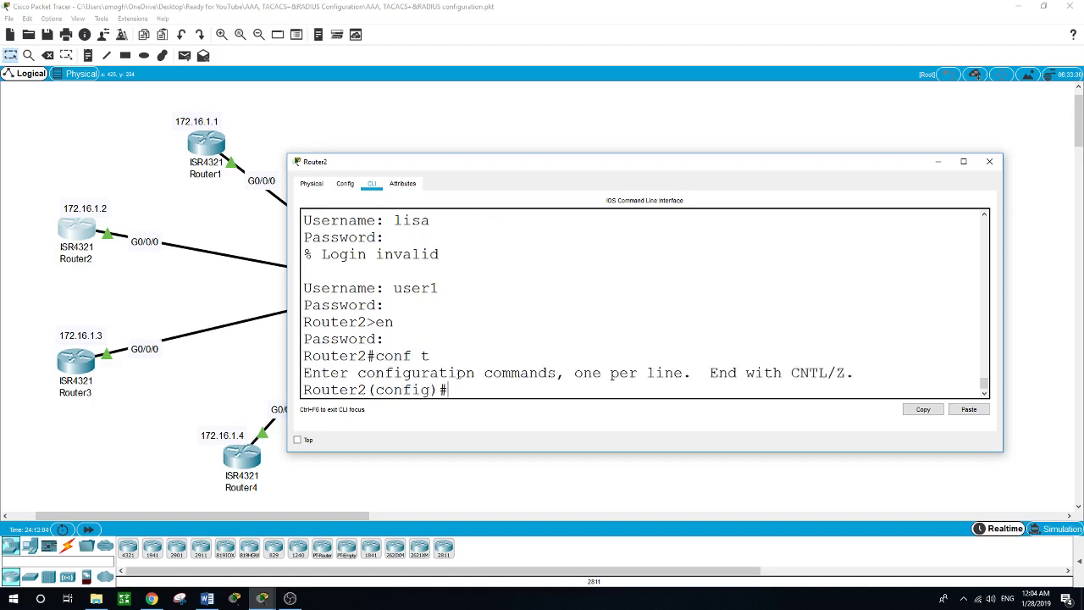
{"action": "key", "text": "alt+F4"}
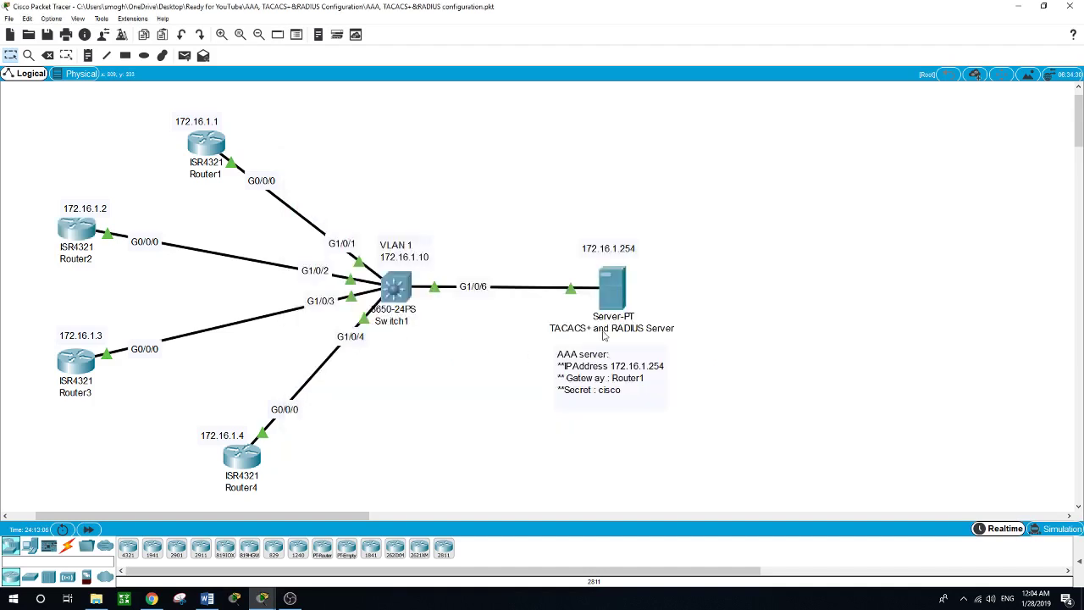
- Add user john with its password to the AAA user list and close the server window
{"action": "left_click", "coordinate": [617, 290]}
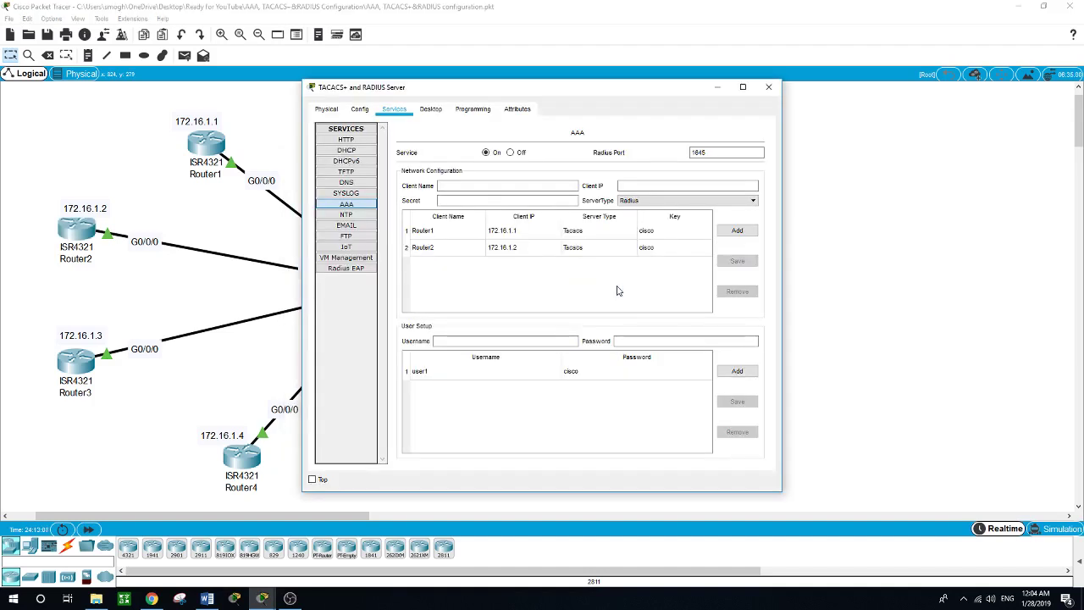
{"action": "left_click", "coordinate": [535, 343]}
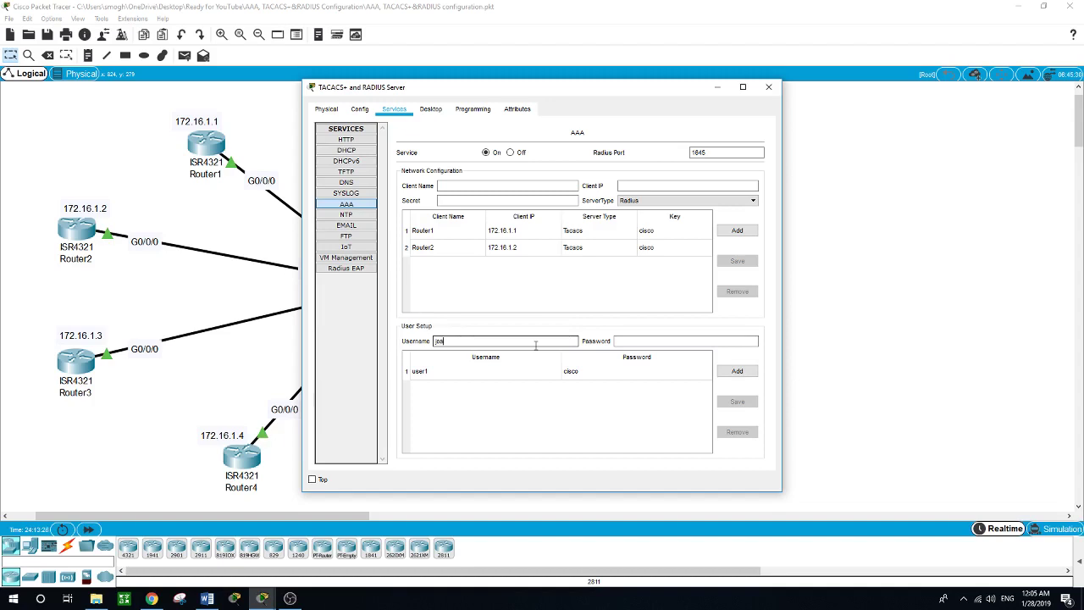
{"action": "type", "text": "john"}
{"action": "left_click", "coordinate": [637, 340]}
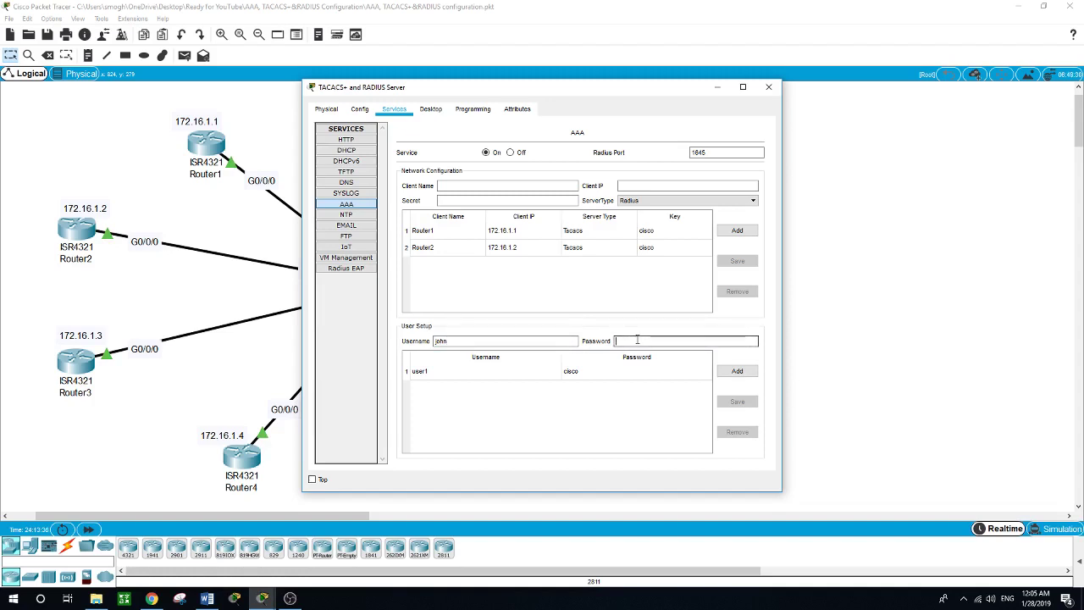
{"action": "left_click", "coordinate": [733, 372]}
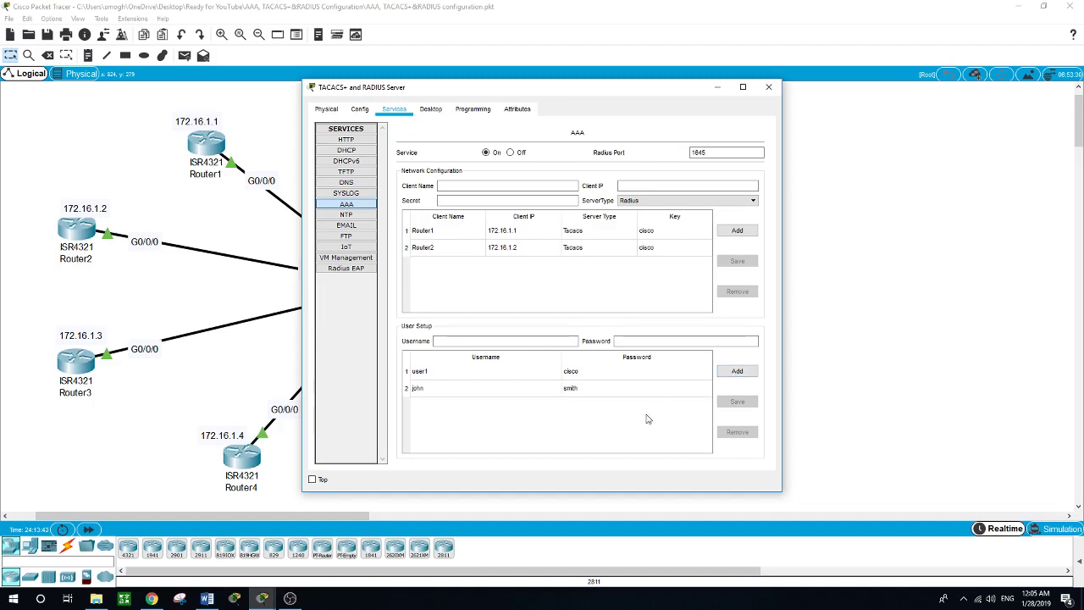
{"action": "key", "text": "alt+F4"}
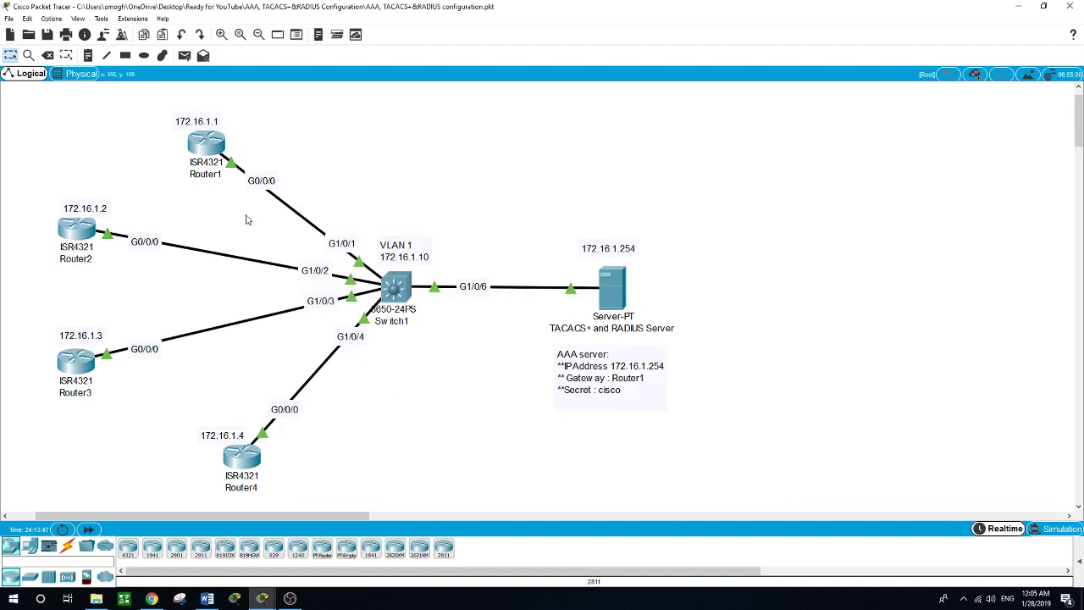
- Exit configuration mode on Router1 and log out of the session
{"action": "left_click", "coordinate": [214, 151]}
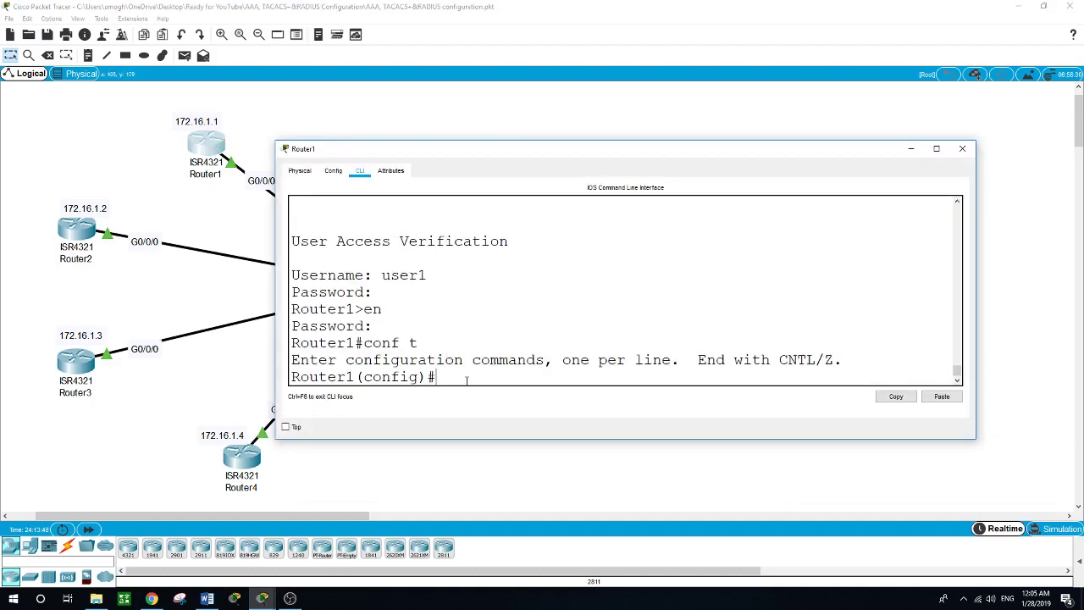
{"action": "type", "text": "exit"}
{"action": "key", "text": "Return"}
{"action": "type", "text": "ex"}
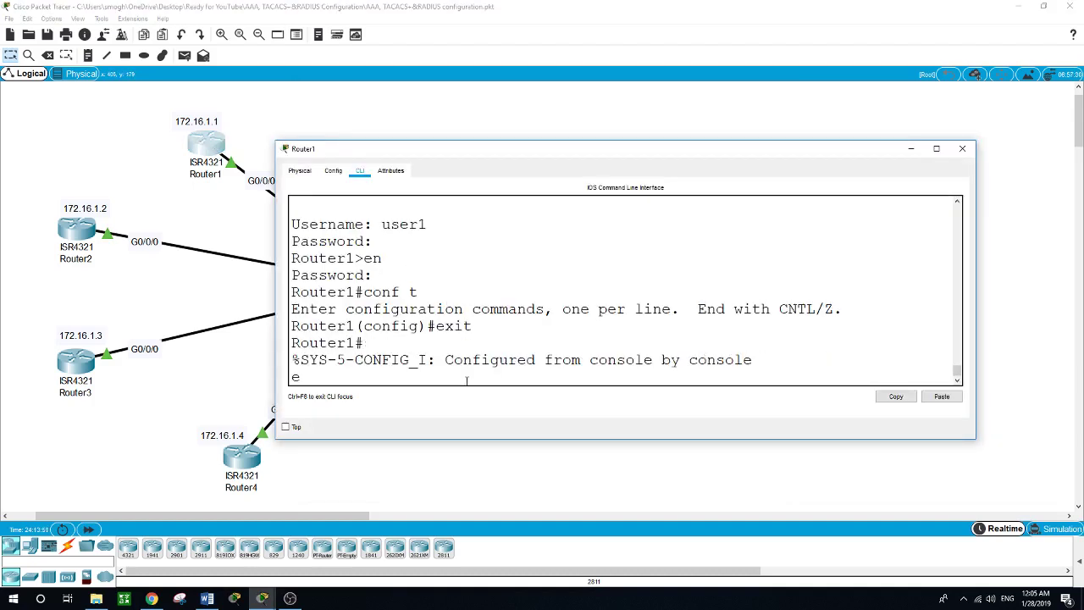
{"action": "key", "text": "BackSpace"}
{"action": "key", "text": "BackSpace"}
{"action": "key", "text": "Return"}
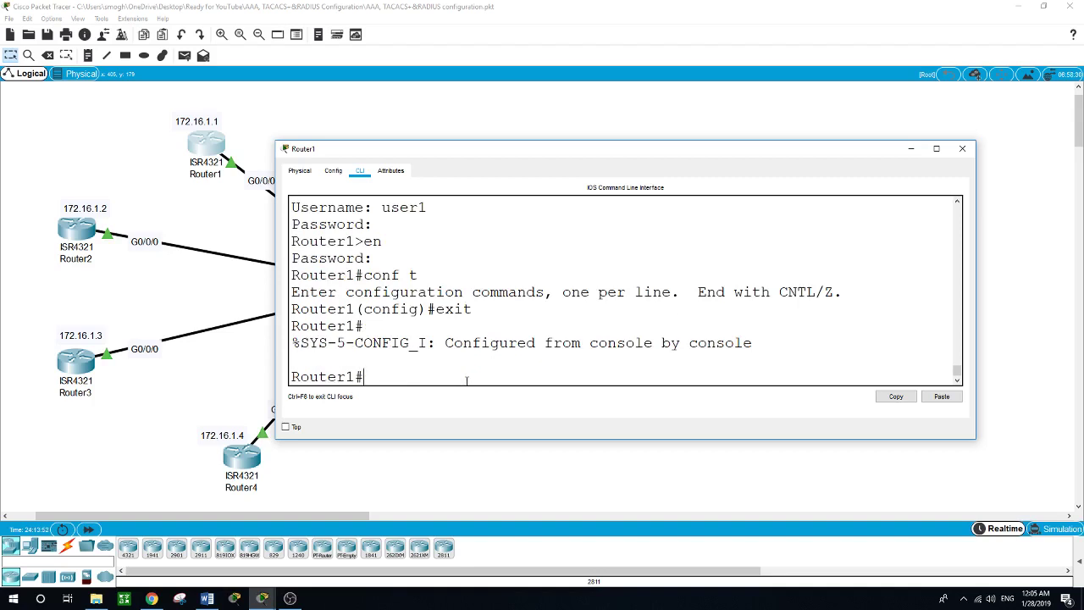
{"action": "type", "text": "exit"}
{"action": "key", "text": "Return"}
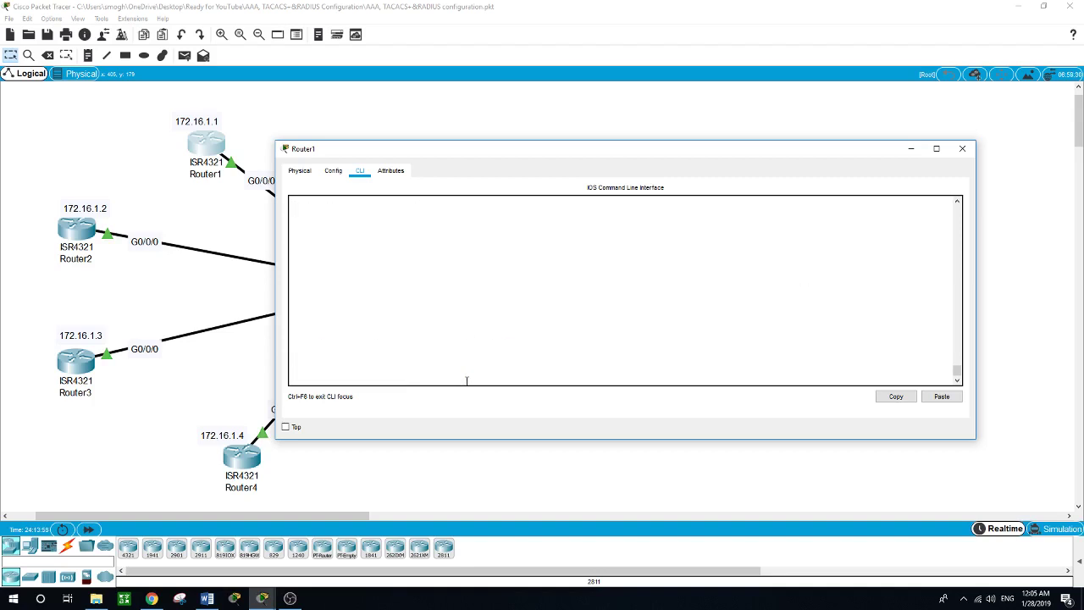
- Log into Router1 as john, enter privileged mode, and reach global configuration mode
{"action": "type", "text": "john"}
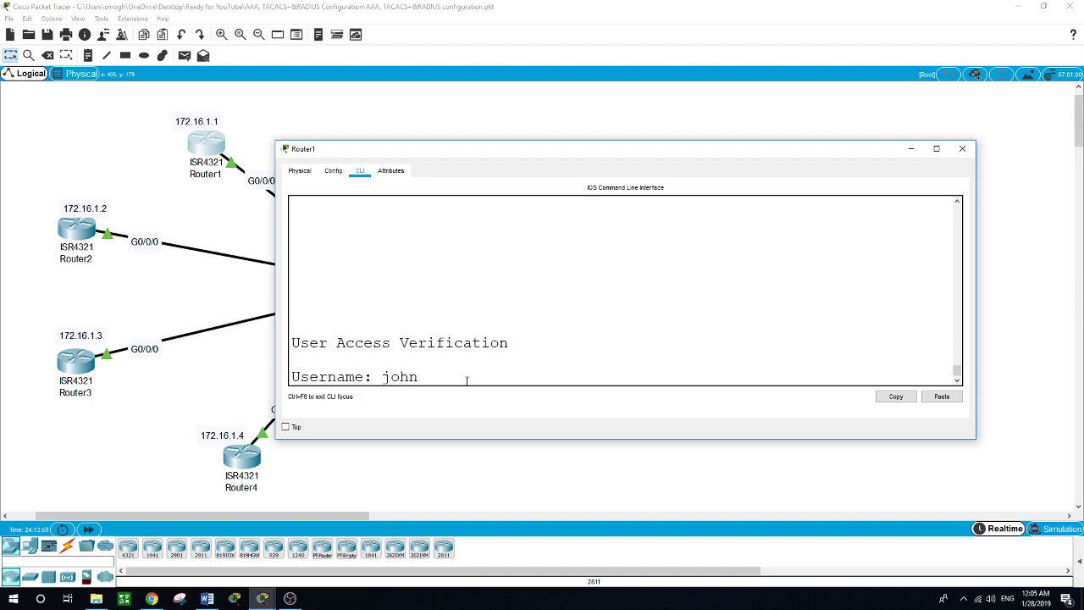
{"action": "key", "text": "Return"}
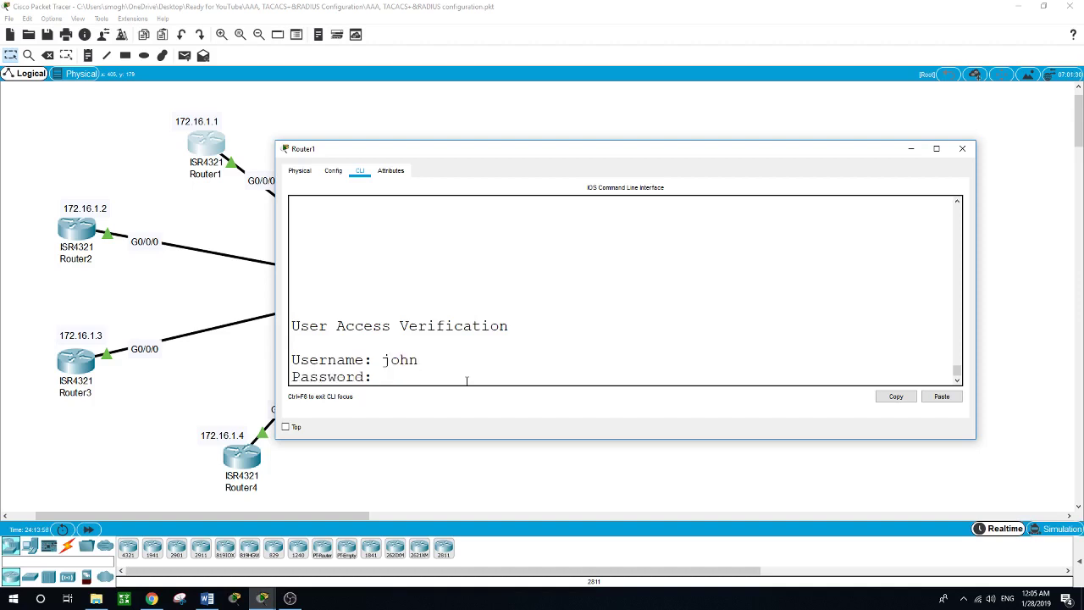
{"action": "key", "text": "Return"}
{"action": "type", "text": "er1>e"}
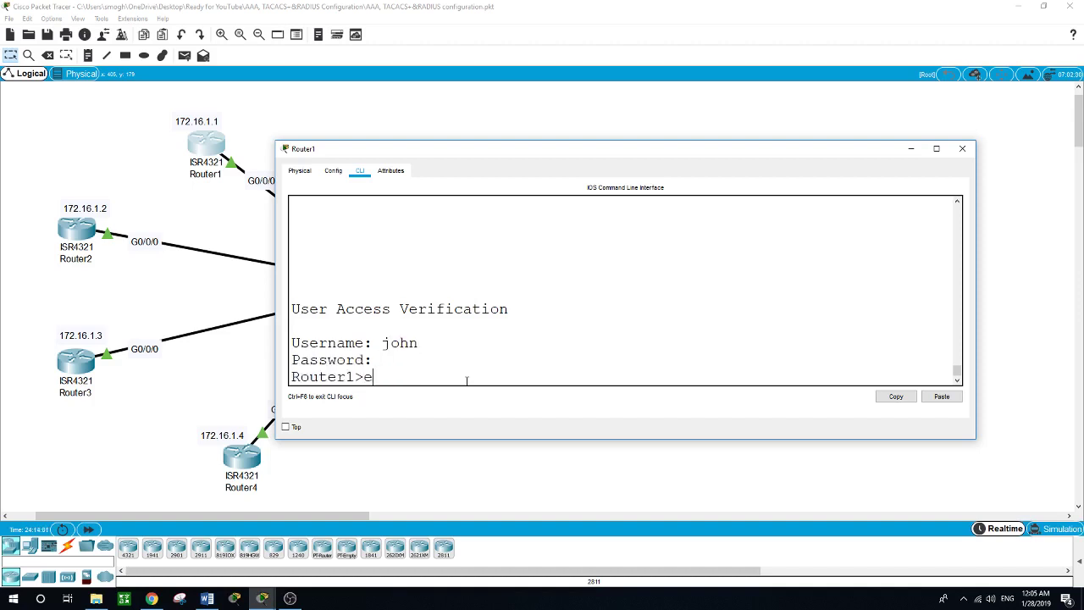
{"action": "type", "text": "n"}
{"action": "key", "text": "Return"}
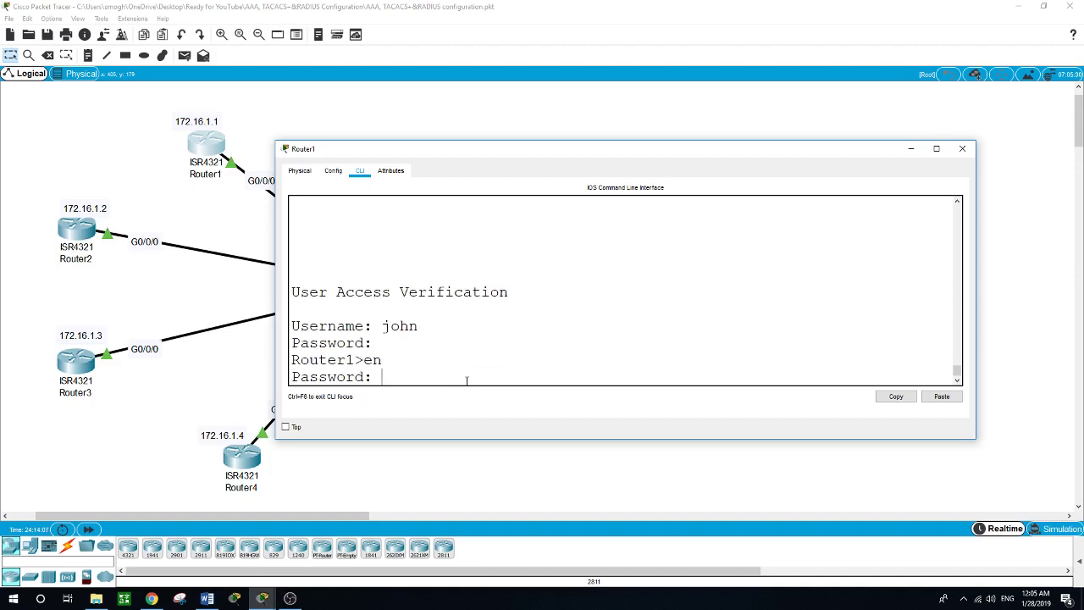
{"action": "key", "text": "Return"}
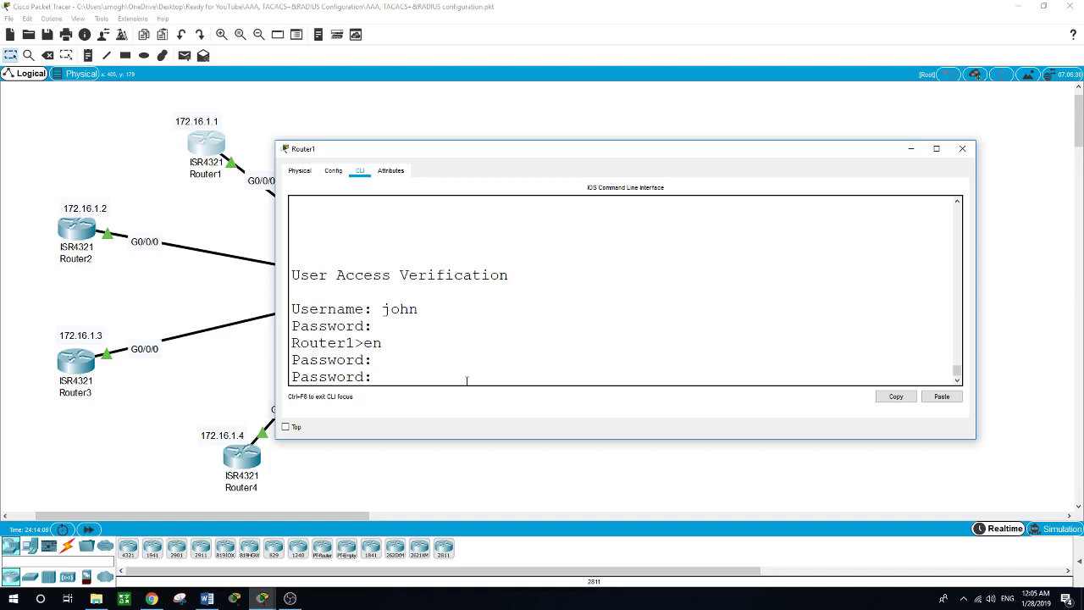
{"action": "key", "text": "Return"}
{"action": "type", "text": "conf t"}
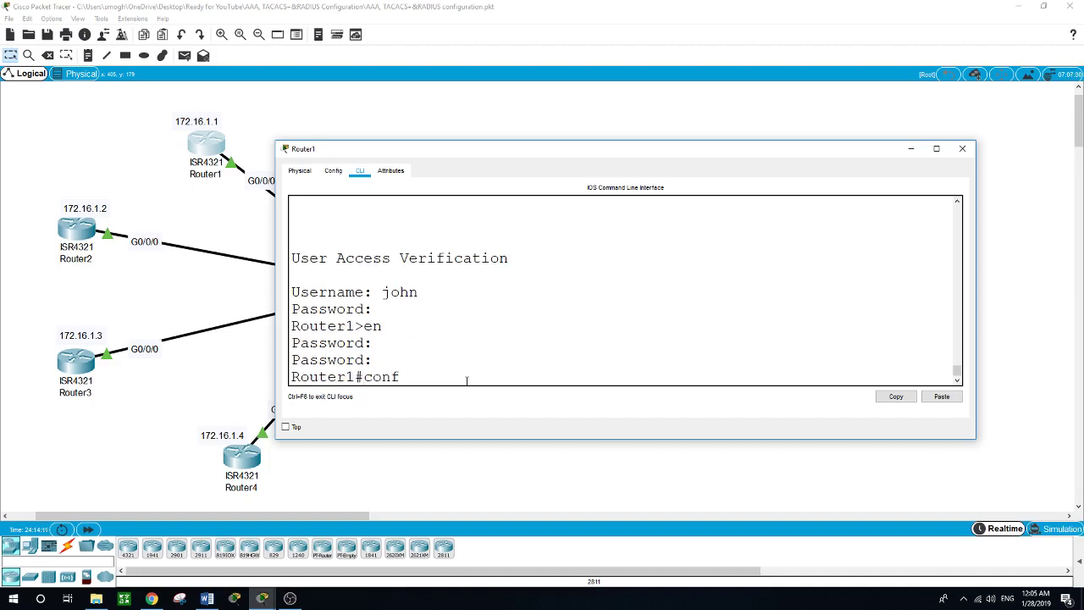
{"action": "key", "text": "Return"}
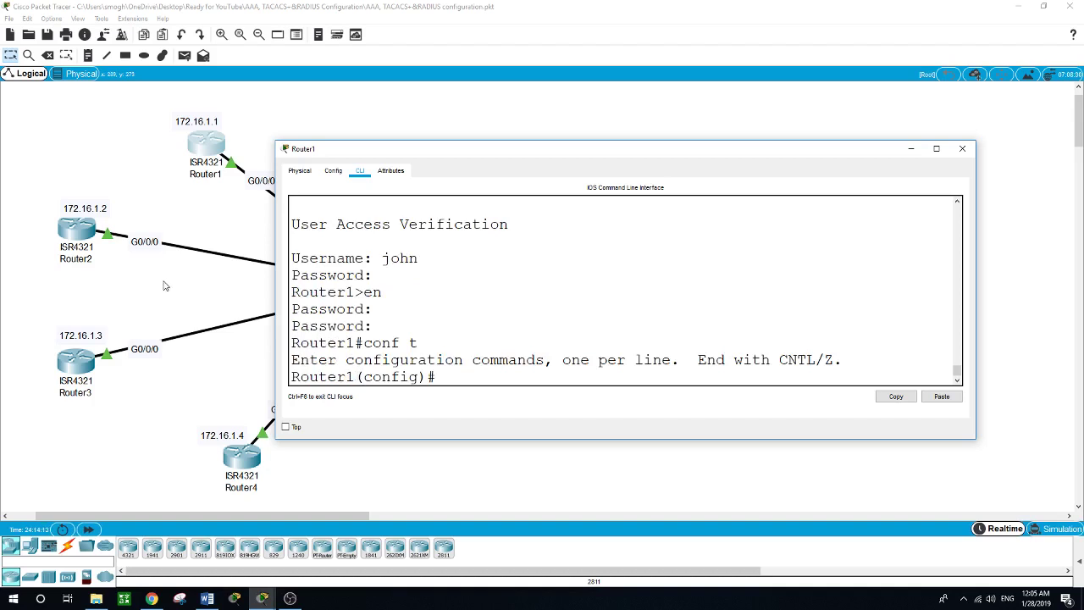
{"action": "left_click", "coordinate": [165, 286]}
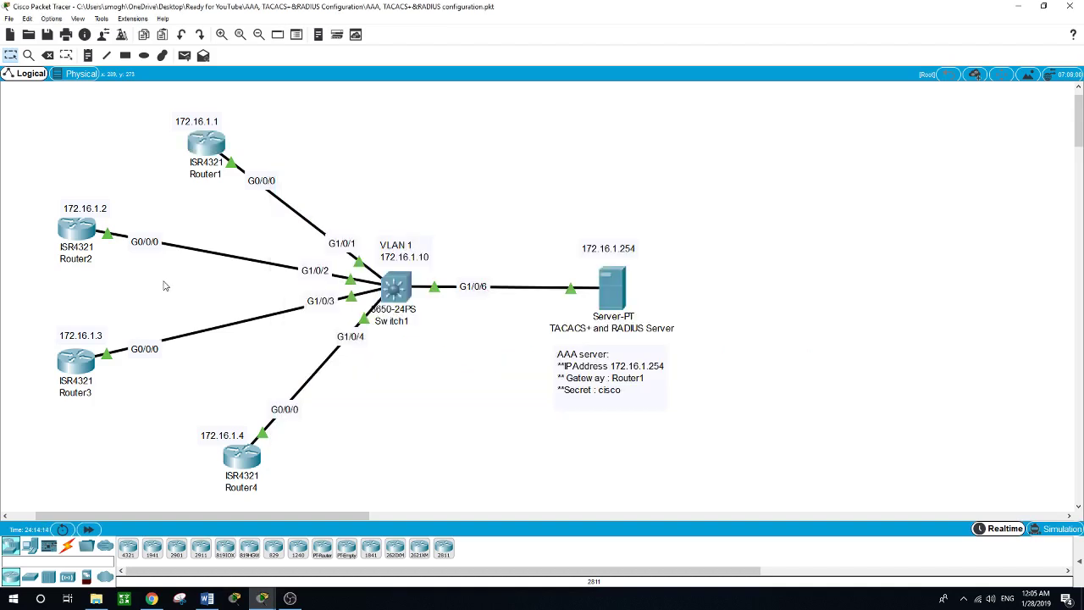
- Exit configuration mode on Router2 and log out of the session
{"action": "left_click", "coordinate": [76, 233]}
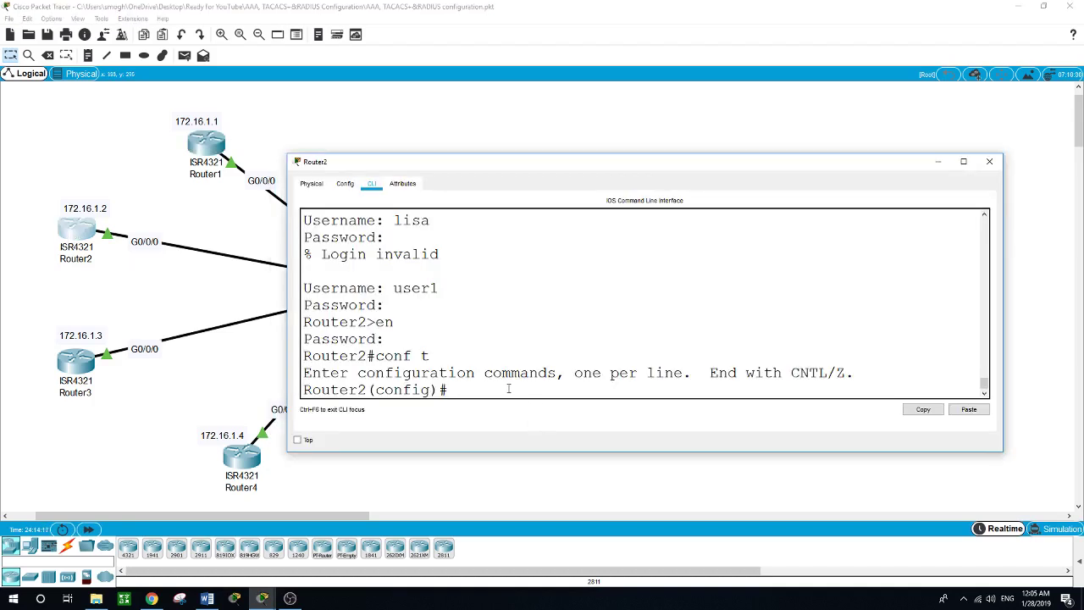
{"action": "type", "text": "exit"}
{"action": "key", "text": "Return"}
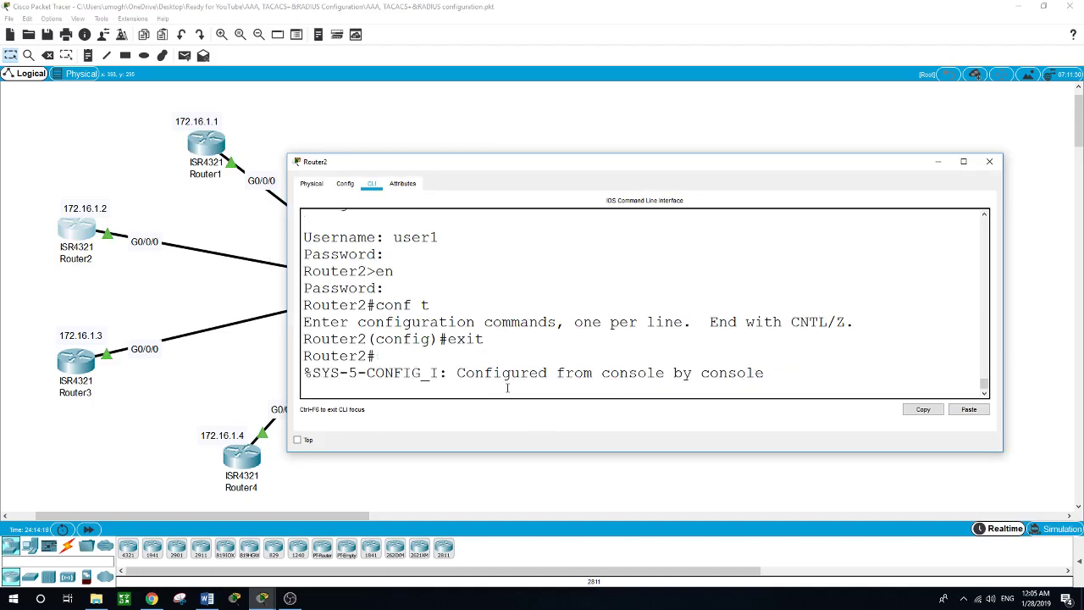
{"action": "key", "text": "Return"}
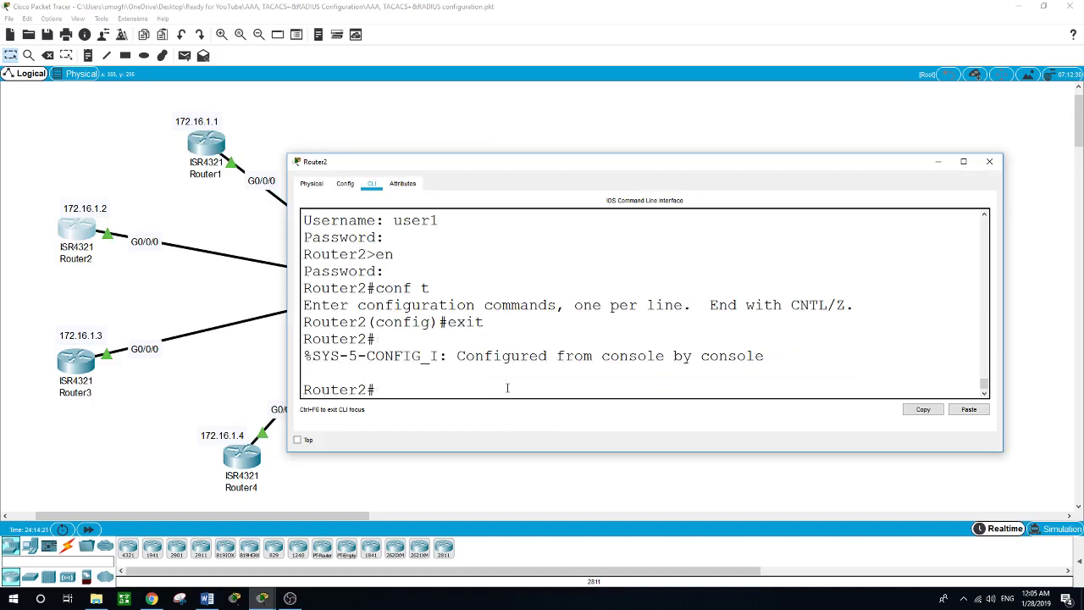
{"action": "type", "text": "exit"}
{"action": "key", "text": "Return"}
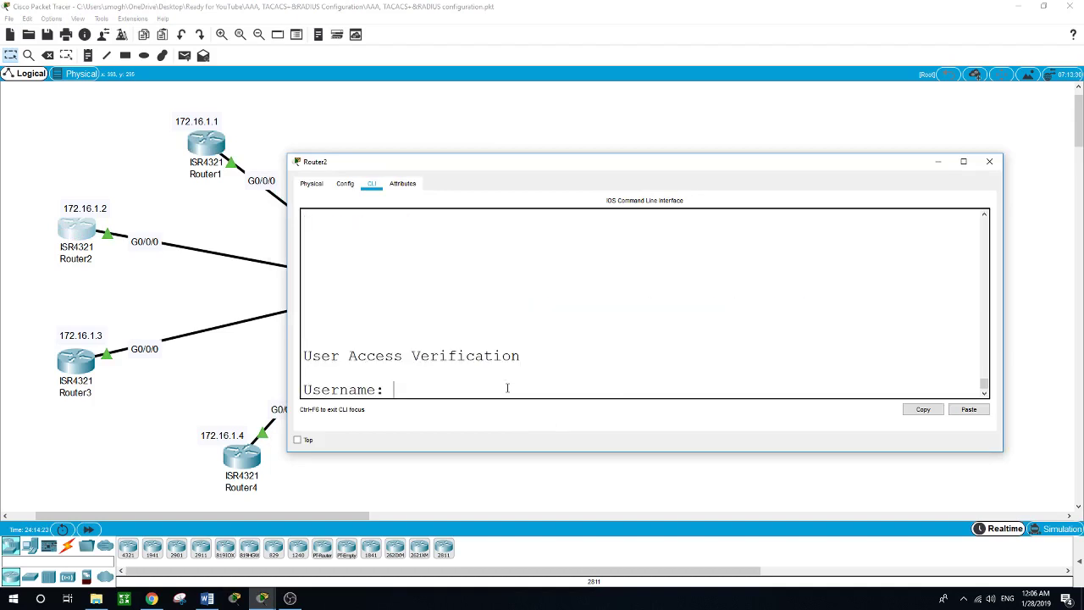
- Log into Router2 as john and request privileged mode with en and the enable password
{"action": "type", "text": "john"}
{"action": "key", "text": "Return"}
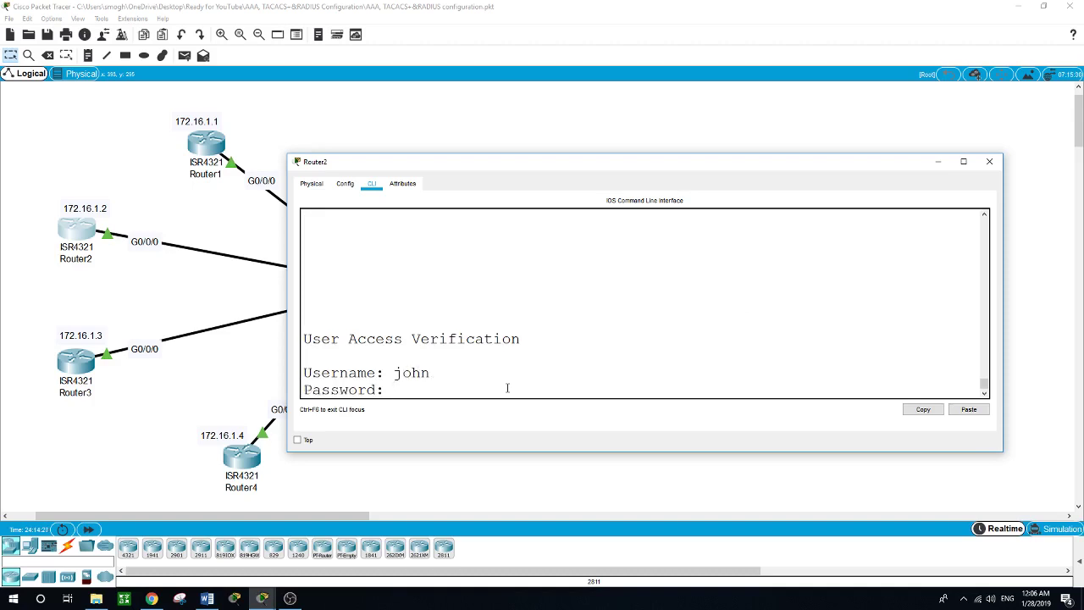
{"action": "key", "text": "Return"}
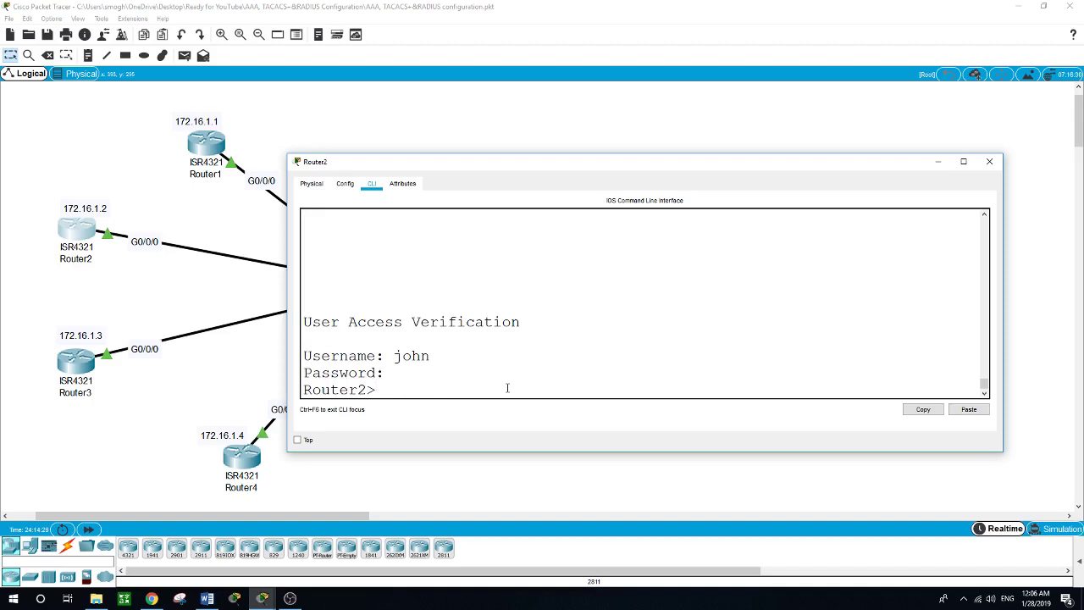
{"action": "type", "text": "en"}
{"action": "key", "text": "Return"}
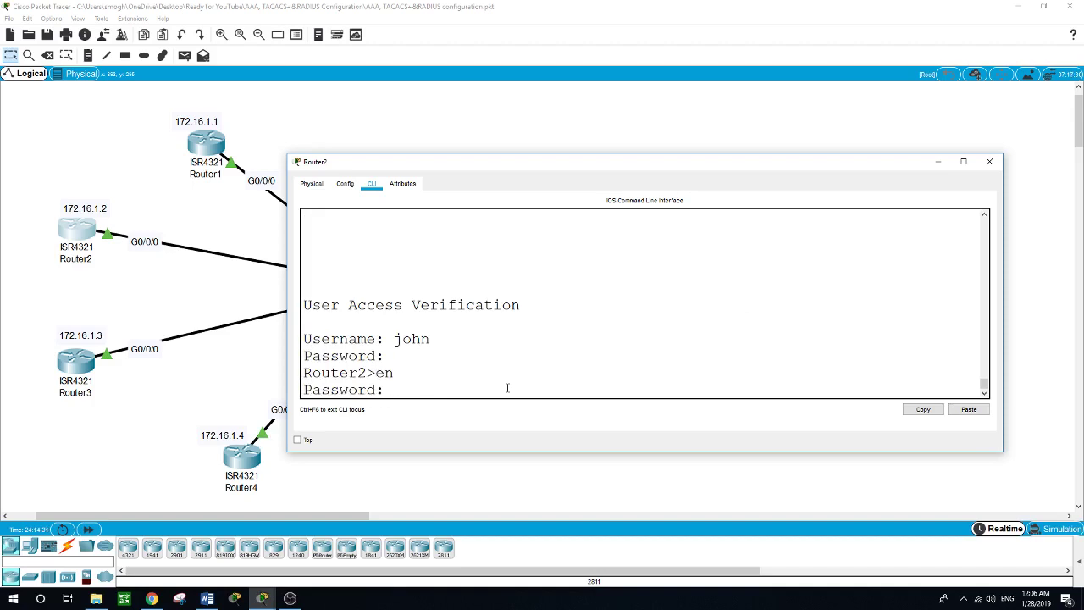
{"action": "key", "text": "Return"}
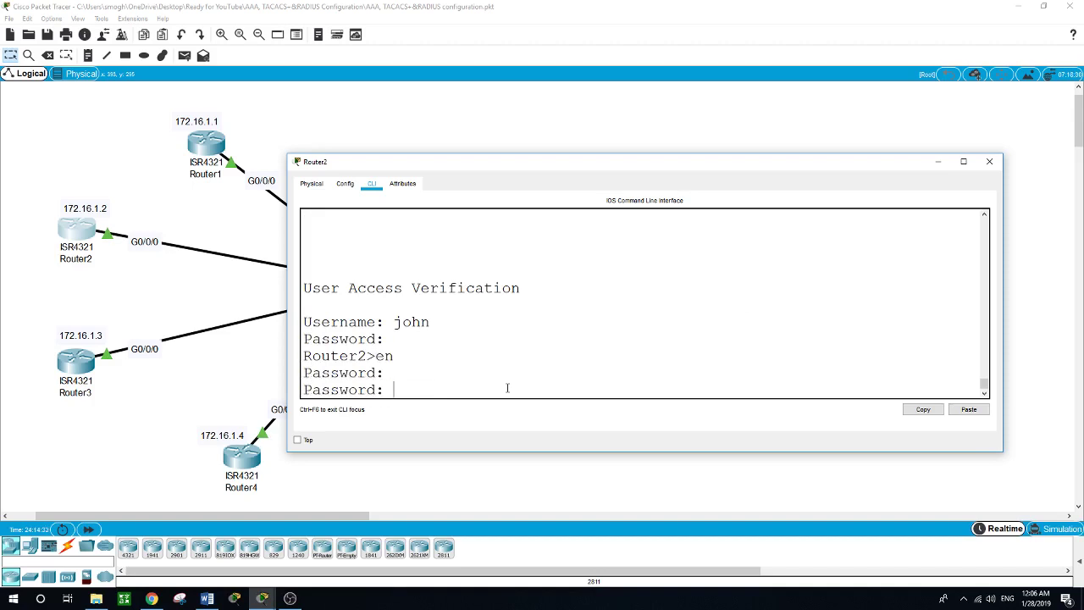
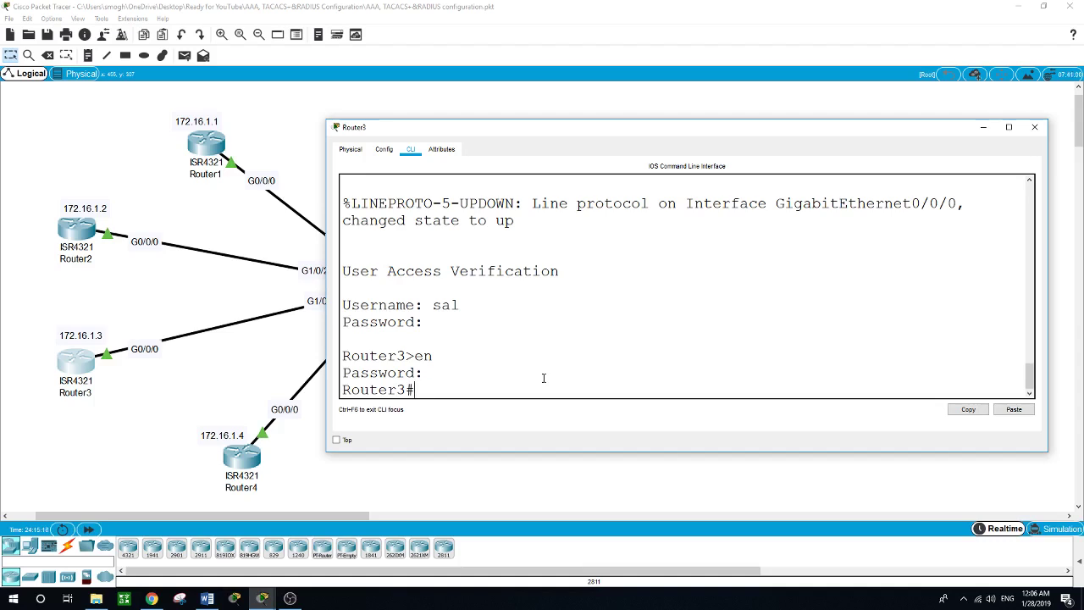
- On Router3, enter global configuration and enable AAA with aaa new-model
{"action": "type", "text": "conf"}
{"action": "type", "text": " t"}
{"action": "key", "text": "Return"}
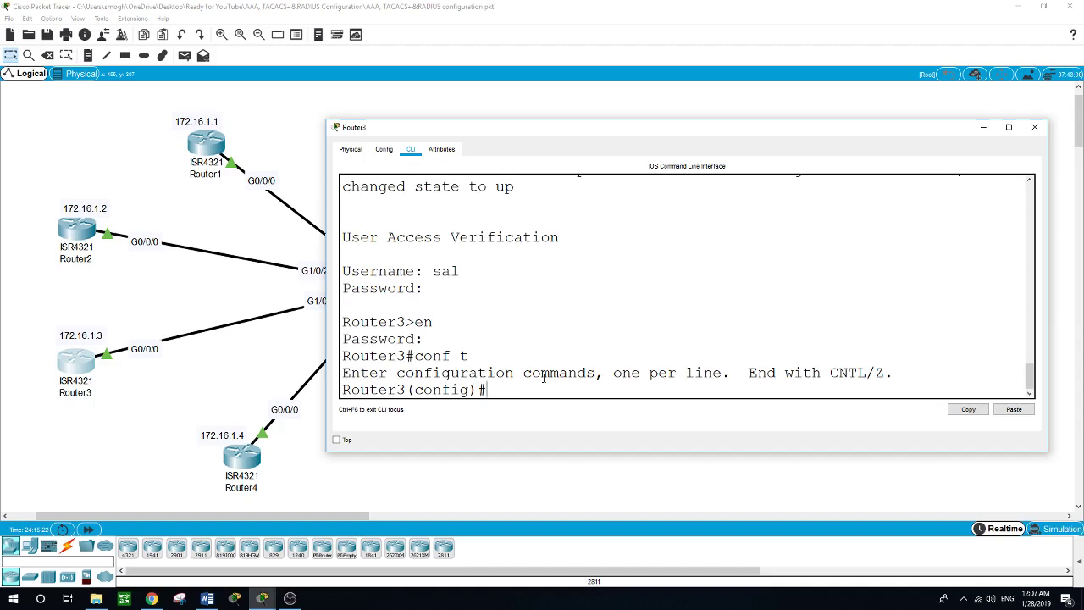
{"action": "type", "text": "aaa ne"}
{"action": "key", "text": "Tab"}
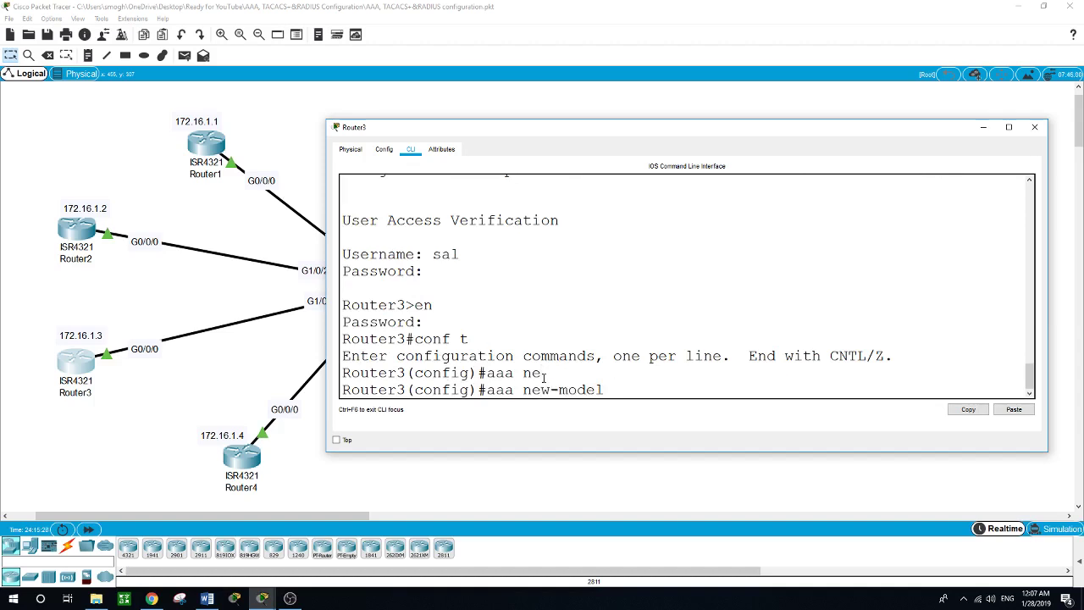
{"action": "key", "text": "Return"}
- Define TACACS+ server 172.16.1.254 and set its shared secret key
{"action": "type", "text": "ter3(config)#t"}
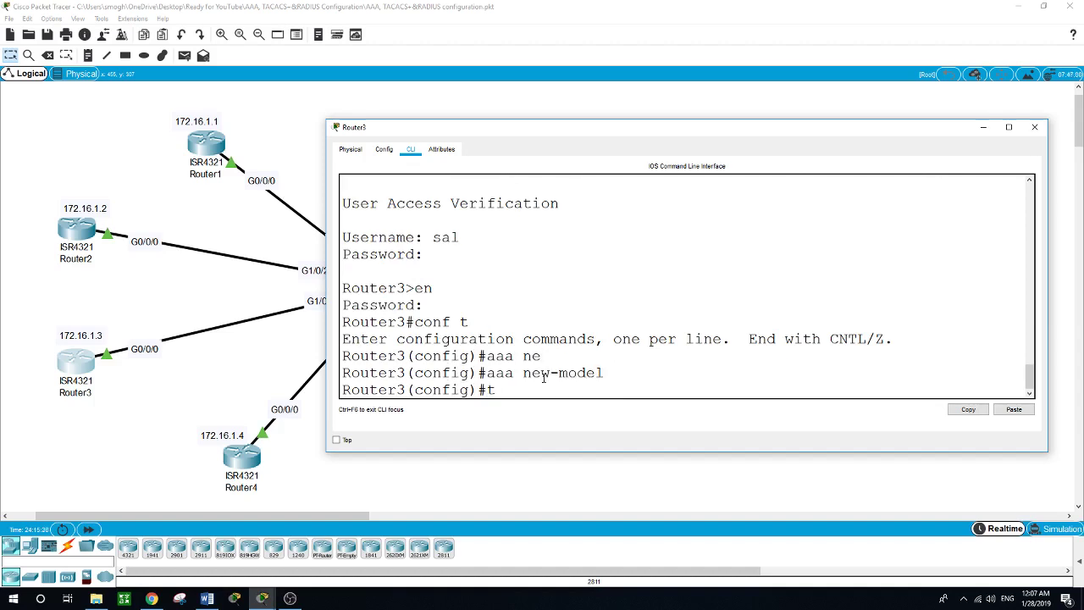
{"action": "key", "text": "Tab"}
{"action": "type", "text": "h"}
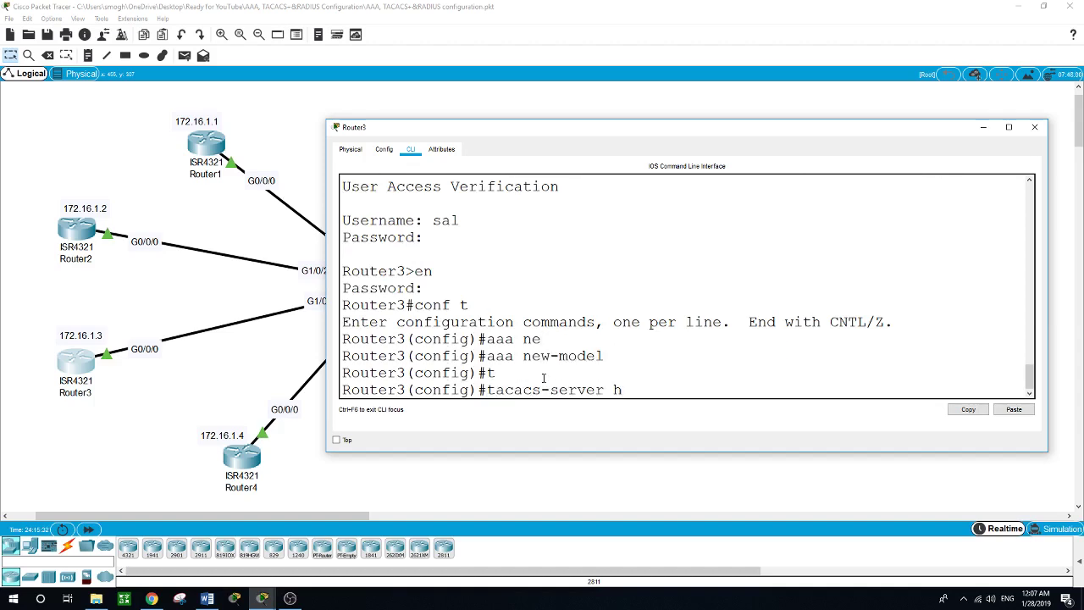
{"action": "type", "text": "ost 172.16.1.254"}
{"action": "key", "text": "Return"}
{"action": "type", "text": "ter3(config)#t"}
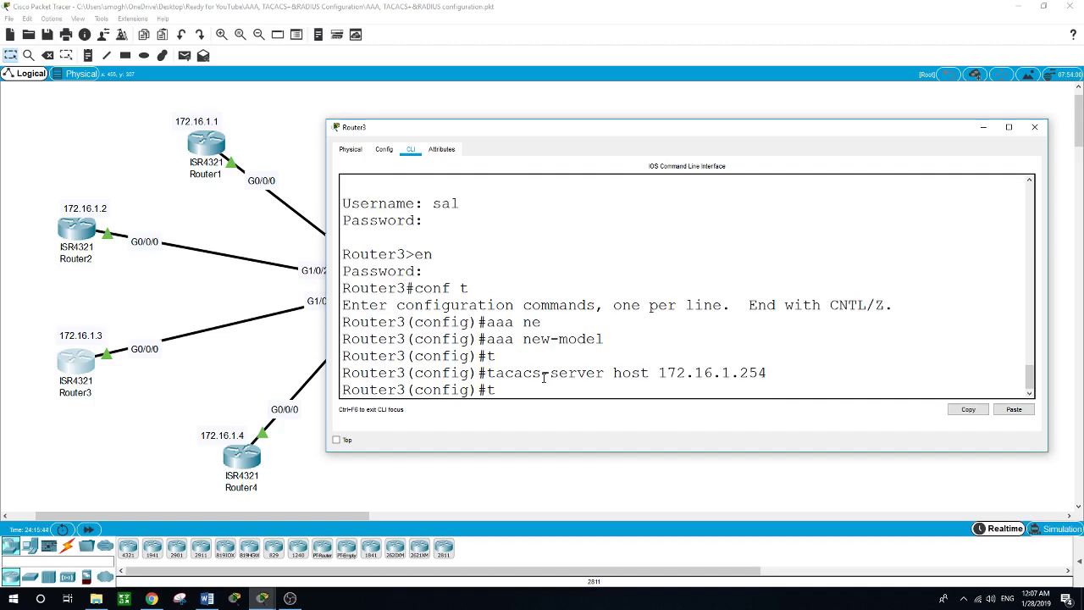
{"action": "key", "text": "Tab"}
{"action": "type", "text": "ac"}
{"action": "key", "text": "Tab"}
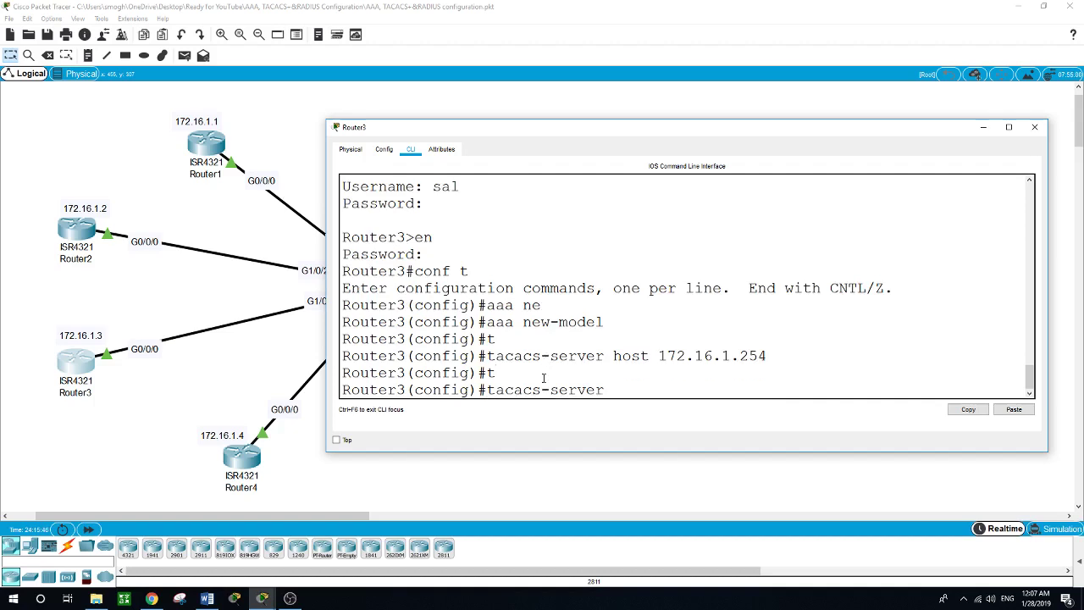
{"action": "type", "text": "key cisco"}
{"action": "key", "text": "Return"}
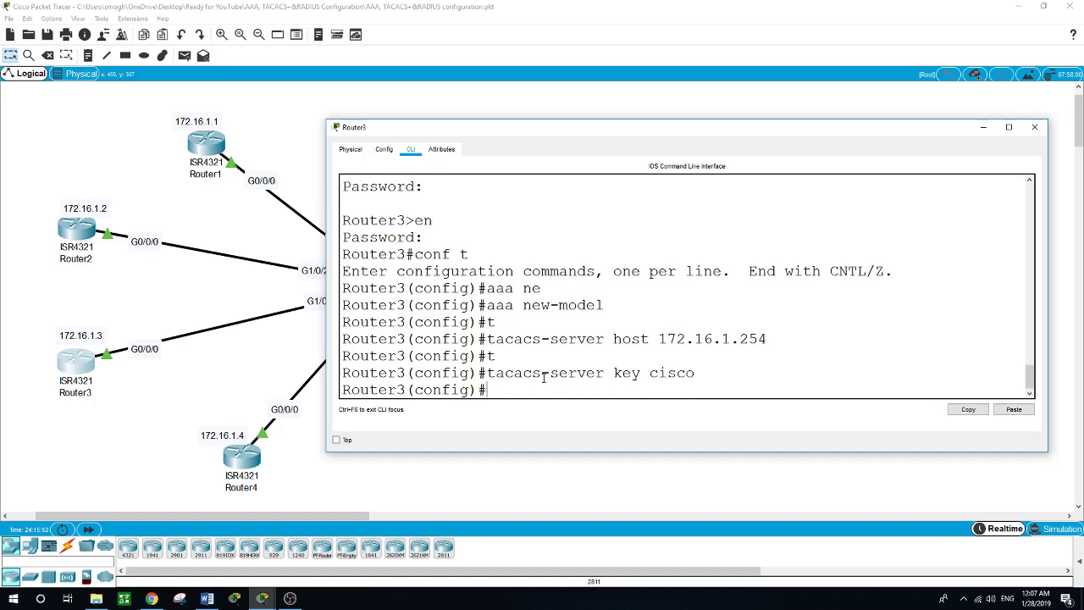
- Set default login authentication to group tacacs+ with local fallback, then close Router3's window
{"action": "type", "text": "aaa"}
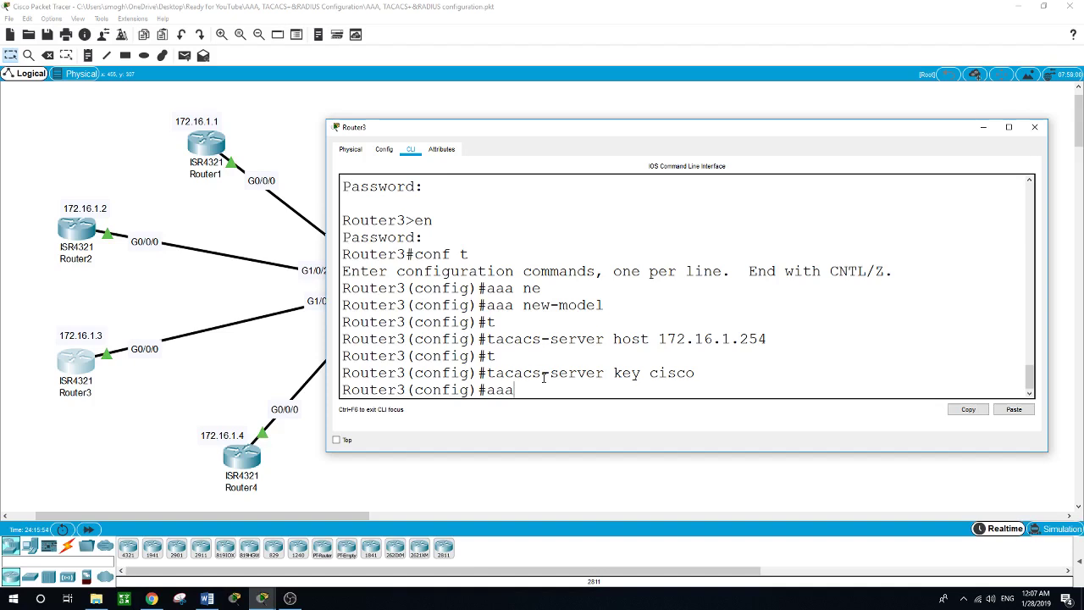
{"action": "type", "text": " authen"}
{"action": "key", "text": "Tab"}
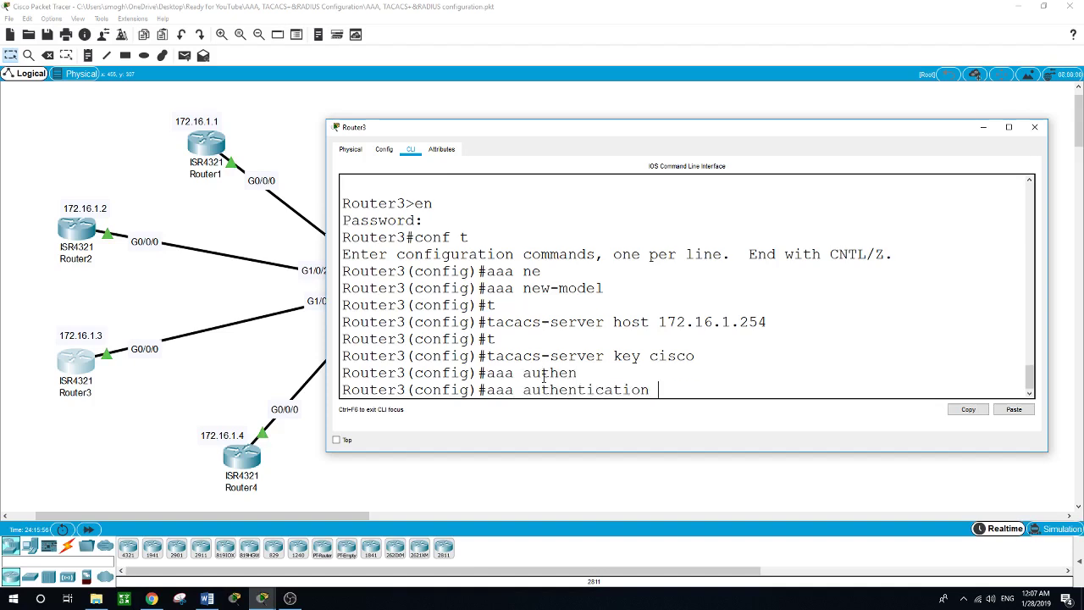
{"action": "type", "text": "?log"}
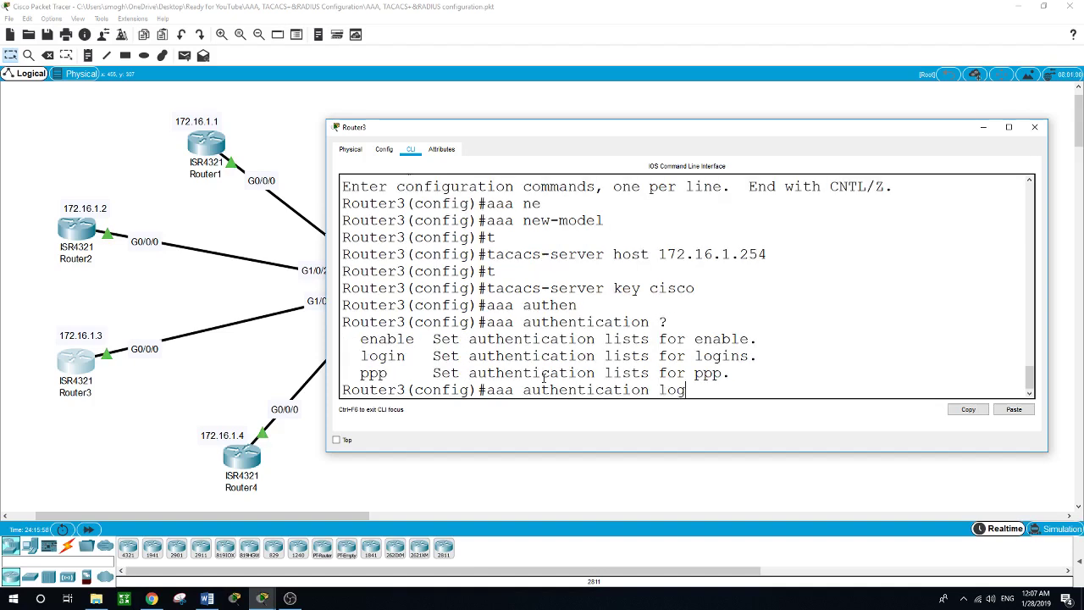
{"action": "type", "text": "in d"}
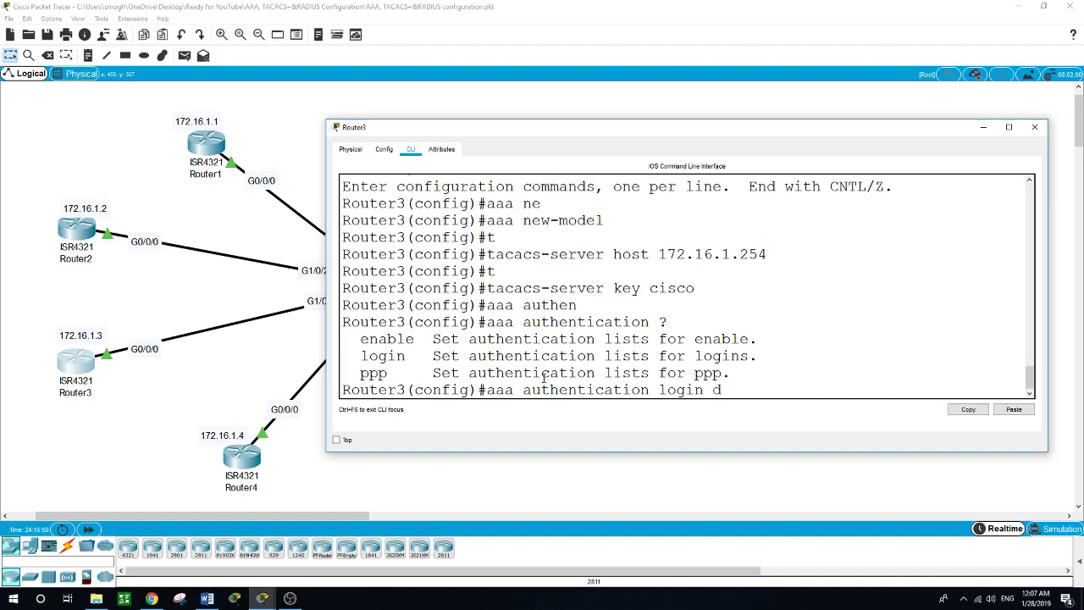
{"action": "type", "text": "efault group tac"}
{"action": "key", "text": "Tab"}
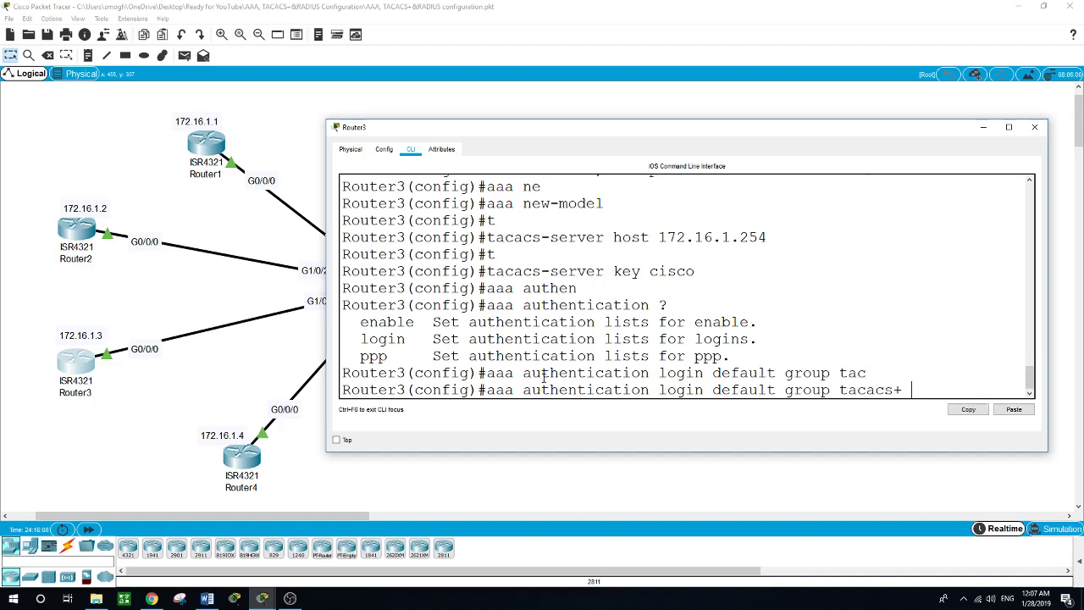
{"action": "type", "text": "local"}
{"action": "key", "text": "Return"}
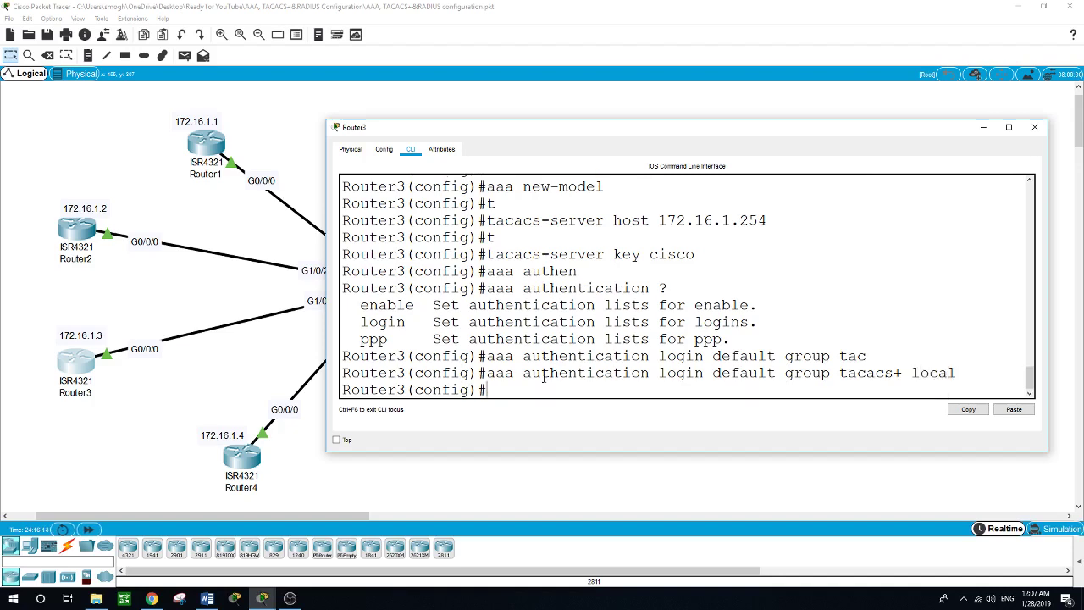
{"action": "left_click", "coordinate": [561, 495]}
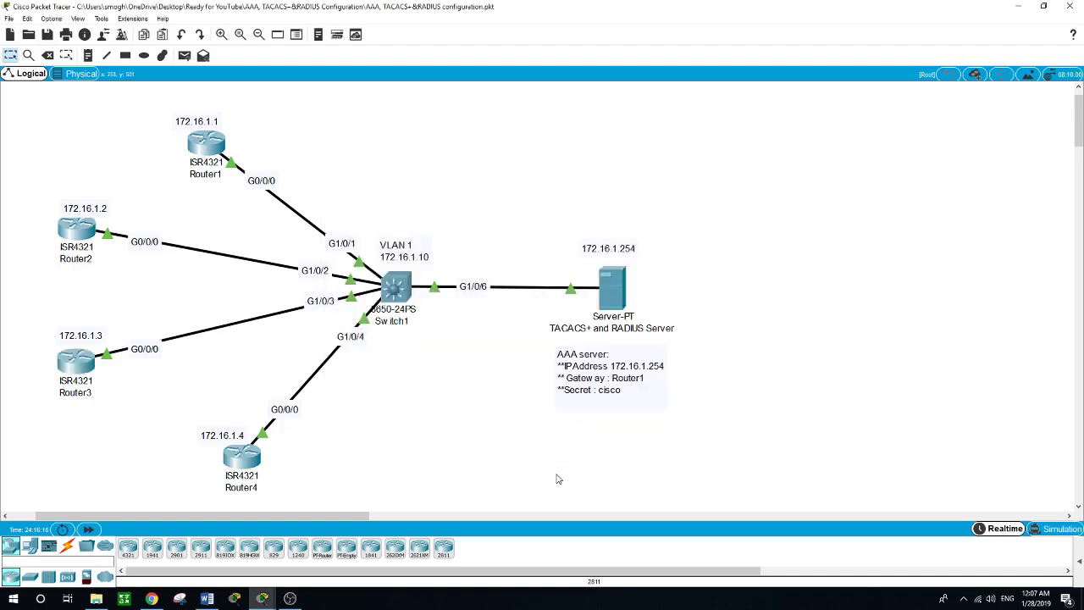
- In the server's AAA service, enter client Router3 at 172.16.1.3 with the shared secret
{"action": "left_click", "coordinate": [607, 309]}
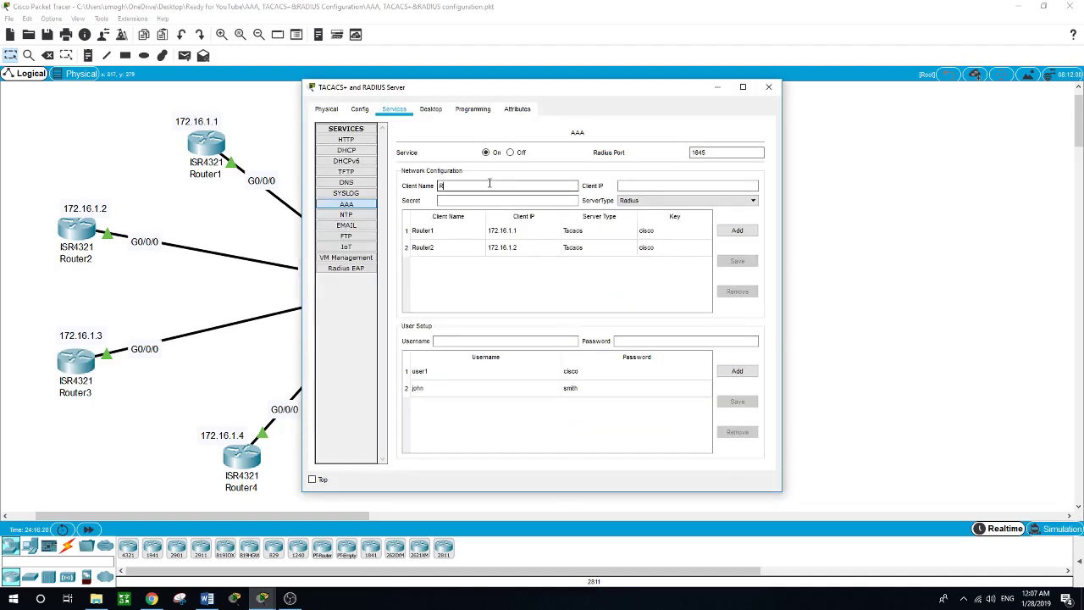
{"action": "left_click", "coordinate": [490, 183]}
{"action": "type", "text": "Router3"}
{"action": "left_click", "coordinate": [635, 185]}
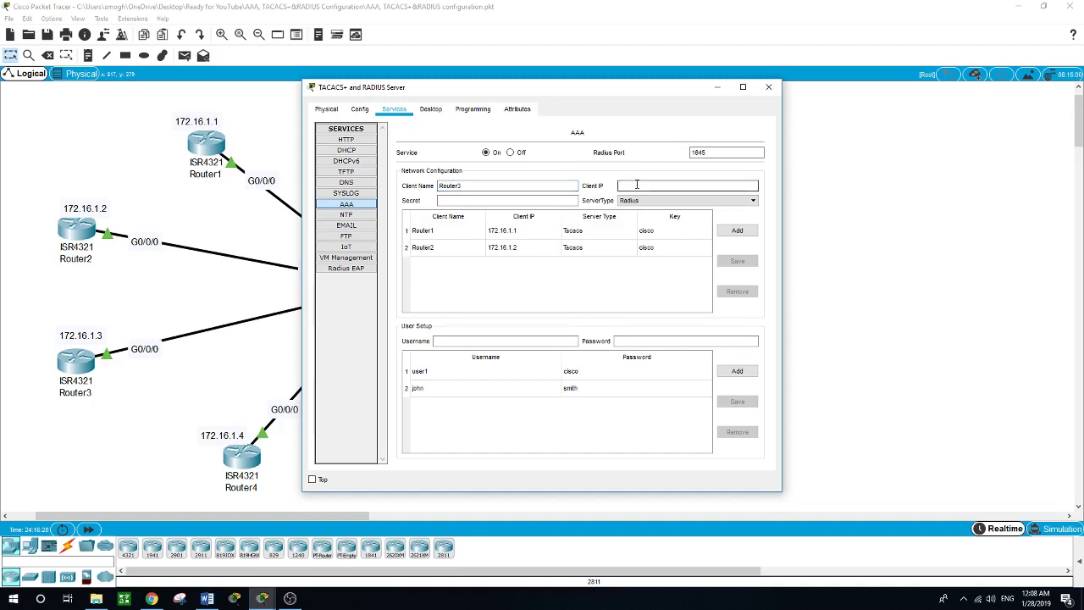
{"action": "type", "text": "172.16.1.3"}
{"action": "left_click", "coordinate": [537, 201]}
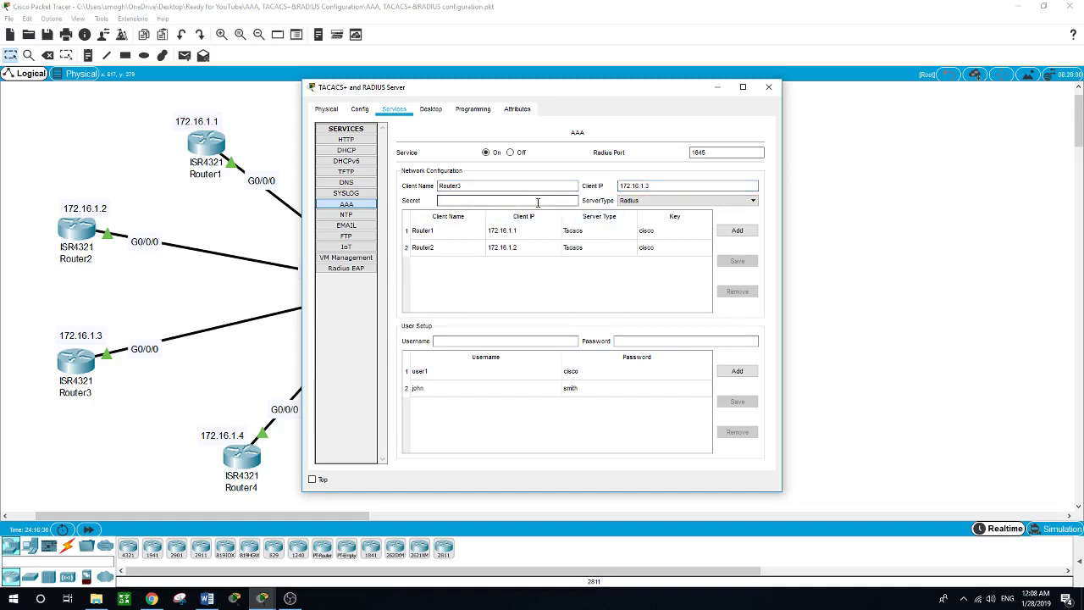
{"action": "type", "text": "cisco"}
- Set the client's server type to Tacacs, add it, and return to Router3's CLI
{"action": "left_click", "coordinate": [753, 201]}
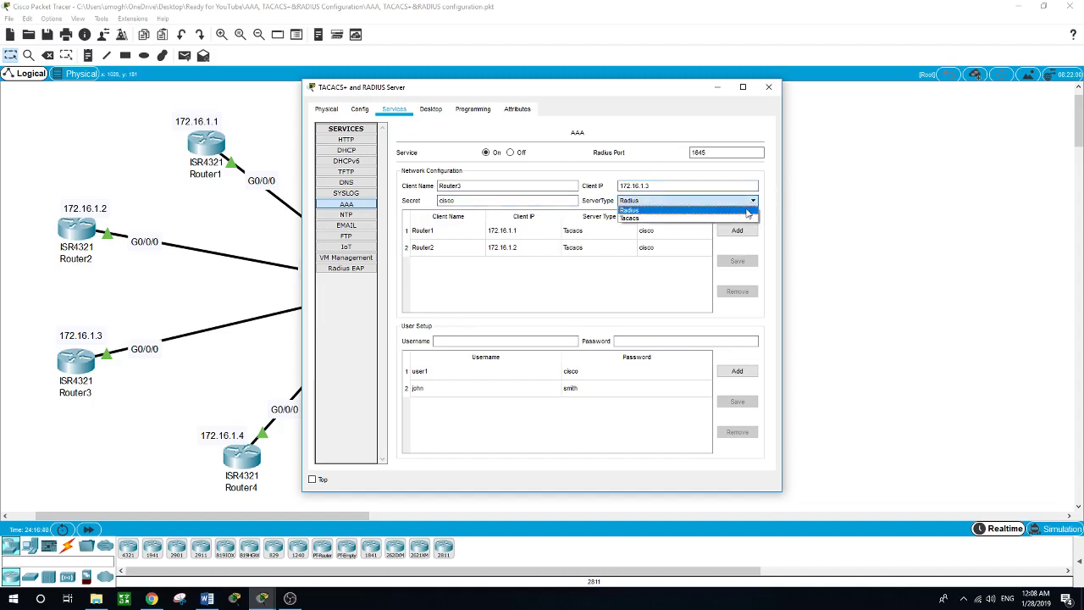
{"action": "left_click", "coordinate": [746, 217]}
{"action": "left_click", "coordinate": [738, 231]}
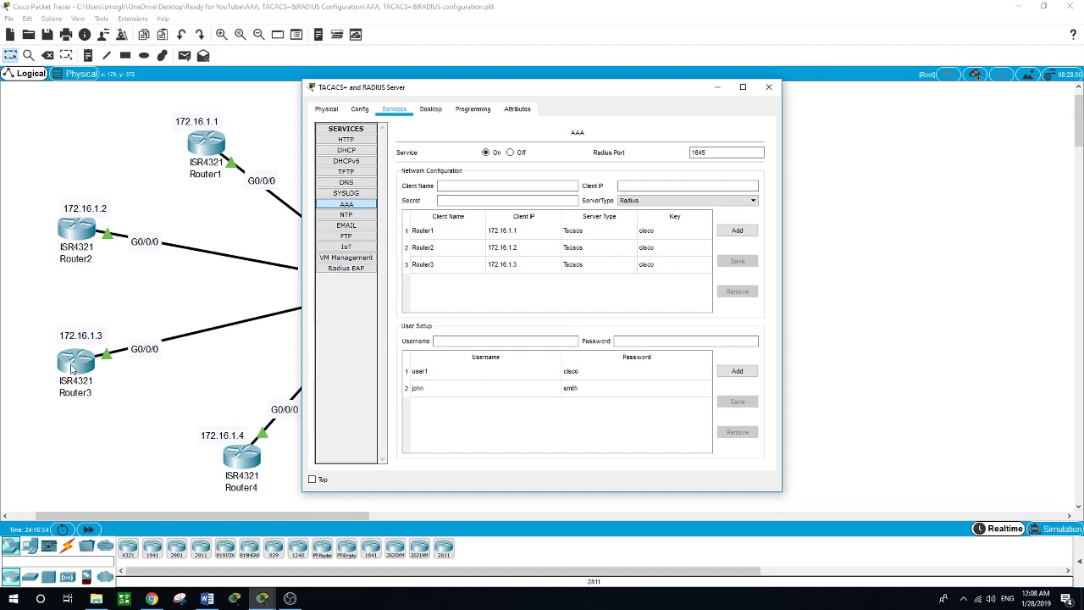
{"action": "left_click", "coordinate": [75, 370]}
{"action": "left_click", "coordinate": [82, 371]}
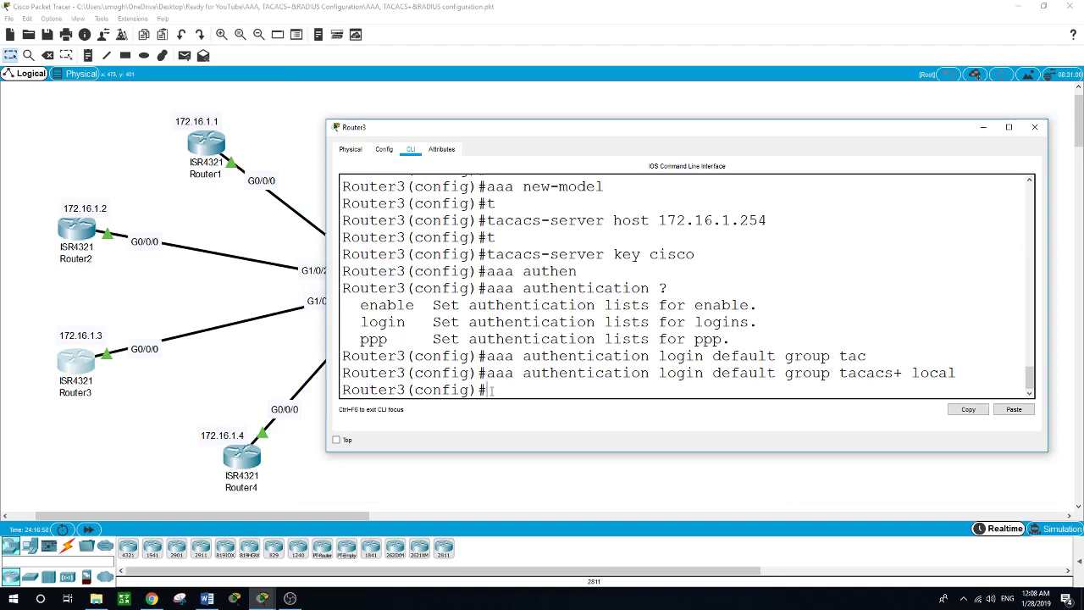
- Log out of Router3 and attempt a login with an account absent from the server
{"action": "type", "text": "exit"}
{"action": "key", "text": "Return"}
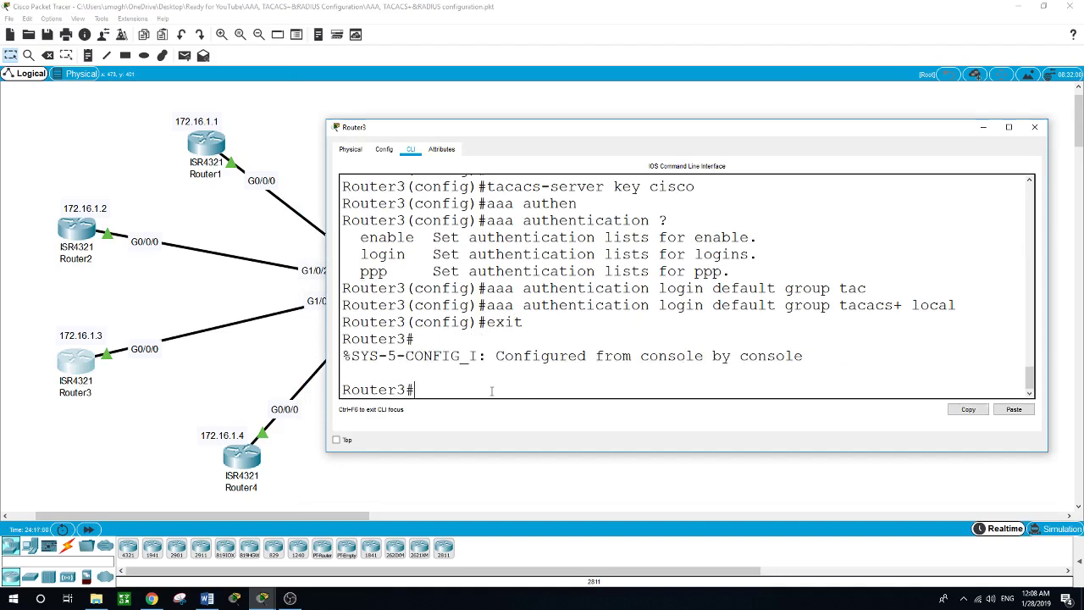
{"action": "type", "text": "exit"}
{"action": "key", "text": "Return"}
{"action": "key", "text": "Return"}
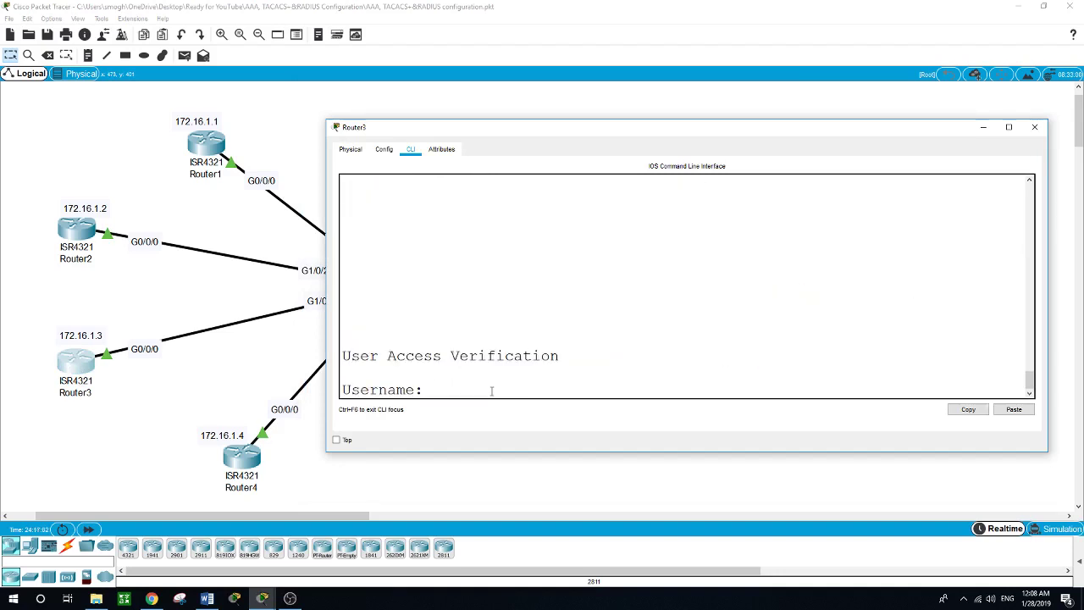
{"action": "type", "text": "lisa"}
{"action": "key", "text": "Return"}
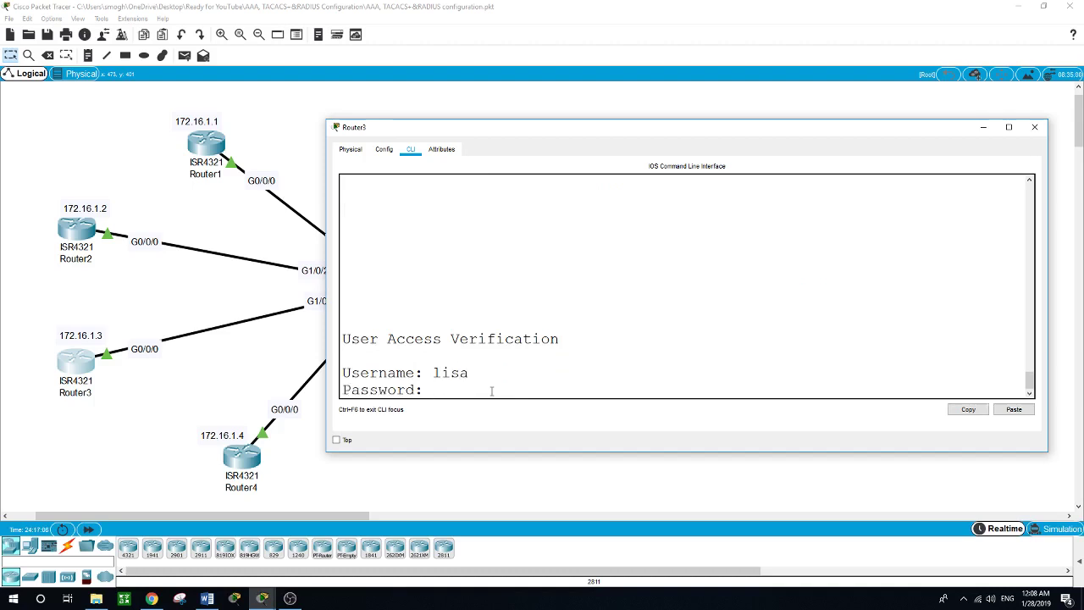
{"action": "key", "text": "Return"}
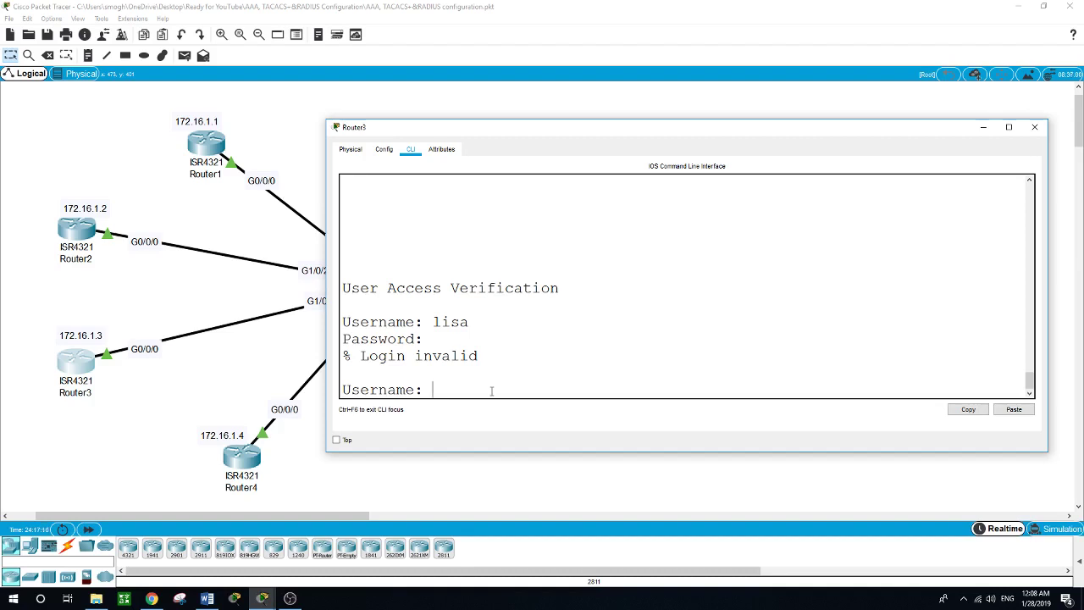
- Check the AAA server's user list, then reopen Router3's command line
{"action": "left_click", "coordinate": [309, 373]}
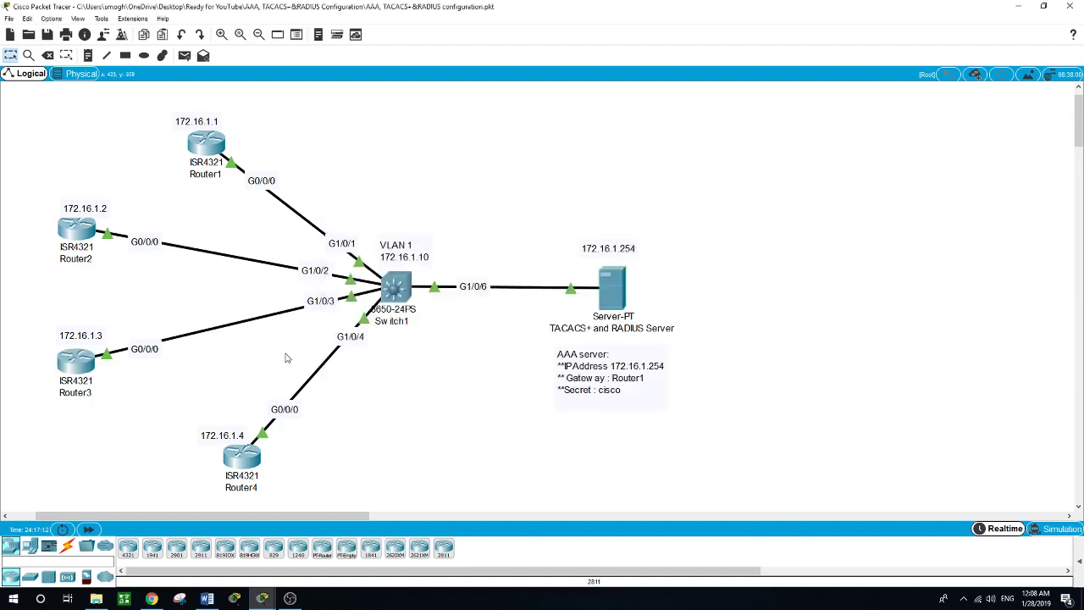
{"action": "left_click", "coordinate": [607, 293]}
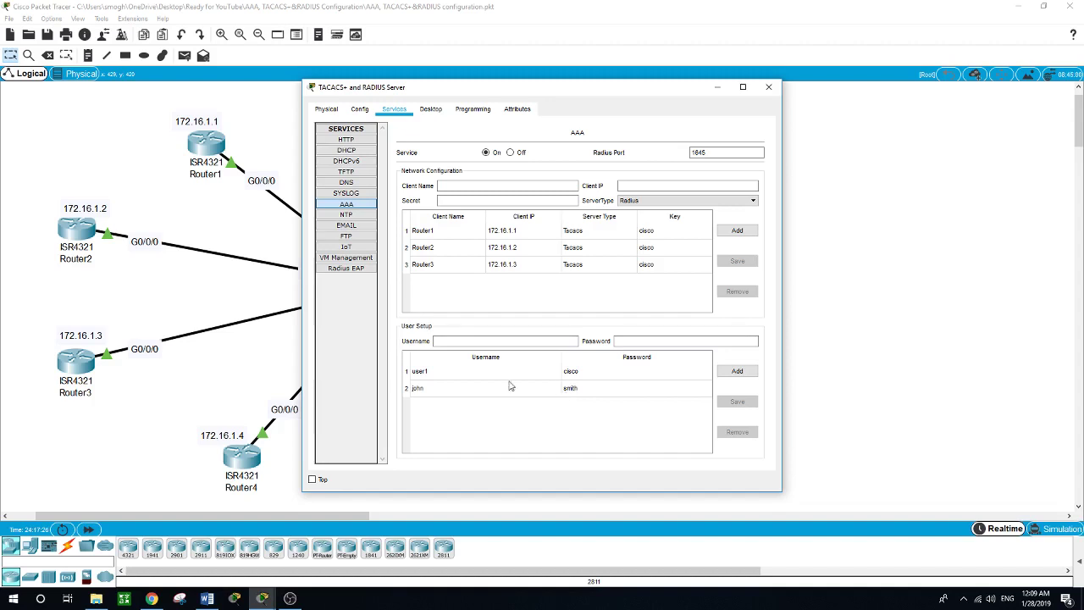
{"action": "left_click", "coordinate": [123, 308]}
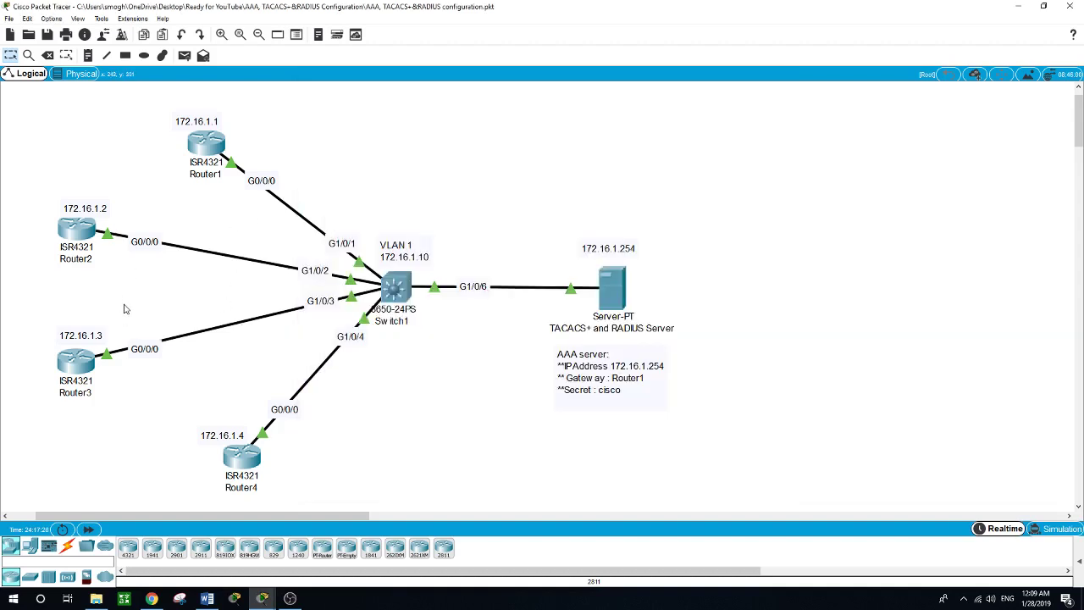
{"action": "left_click", "coordinate": [72, 358]}
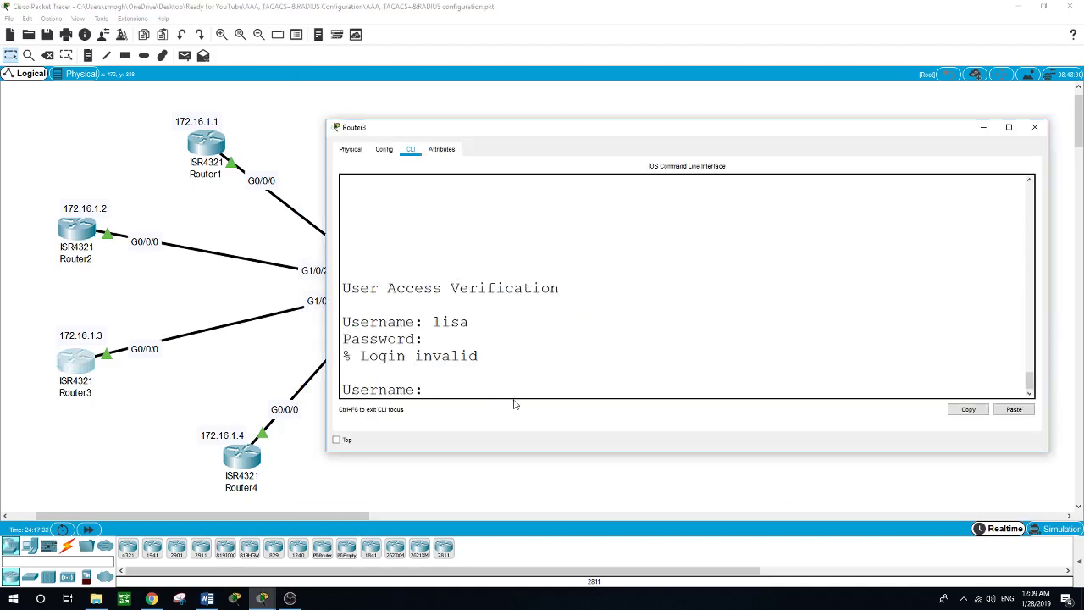
- Log into Router3 with a TACACS+ server account, run enable and conf t, then close the window
{"action": "type", "text": "john"}
{"action": "key", "text": "Return"}
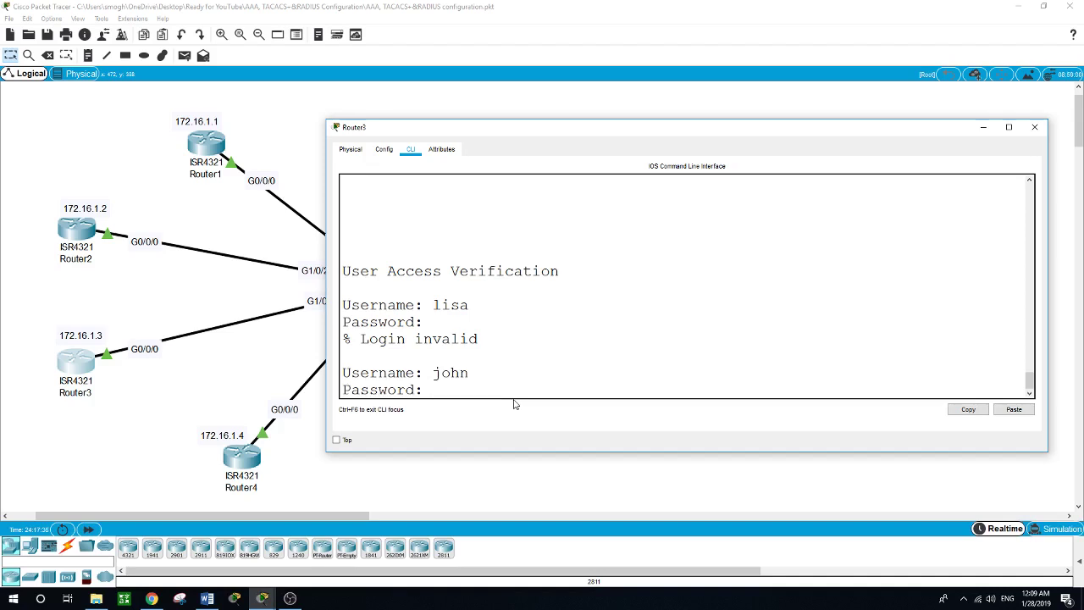
{"action": "key", "text": "Return"}
{"action": "type", "text": "en"}
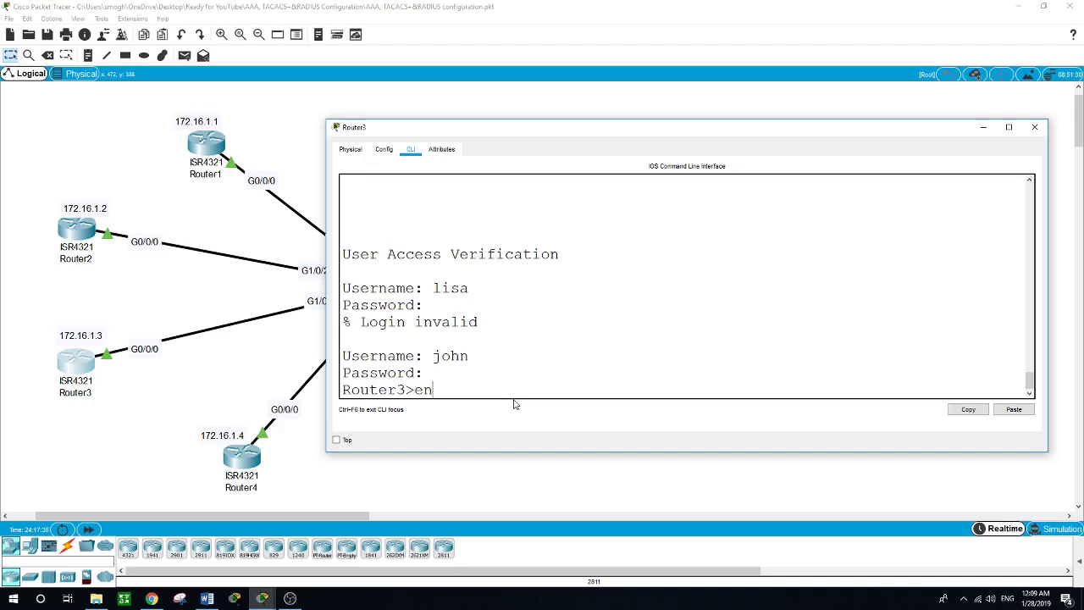
{"action": "key", "text": "Return"}
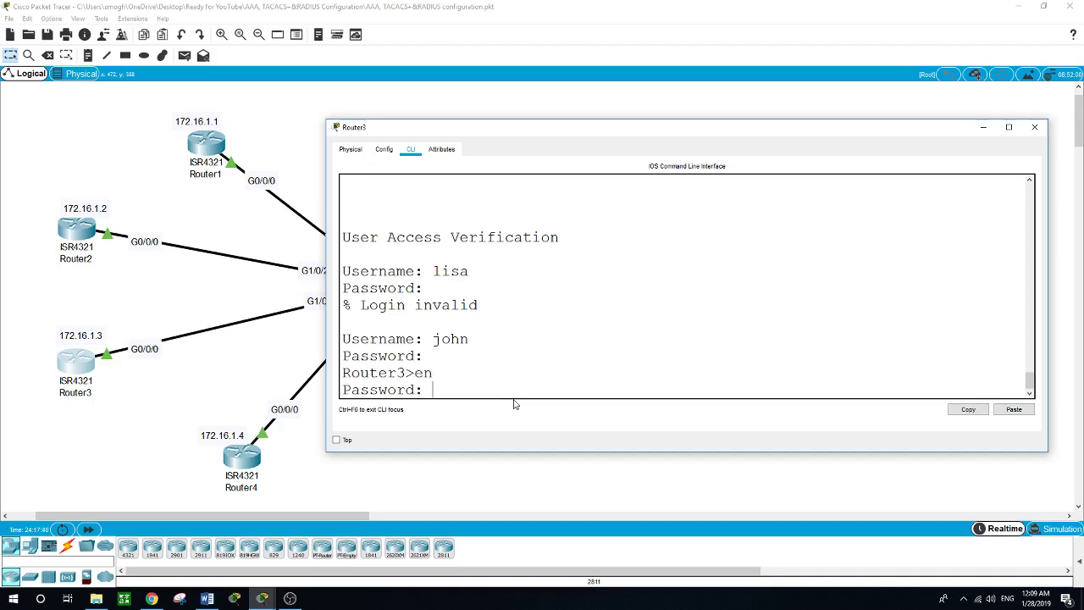
{"action": "key", "text": "Return"}
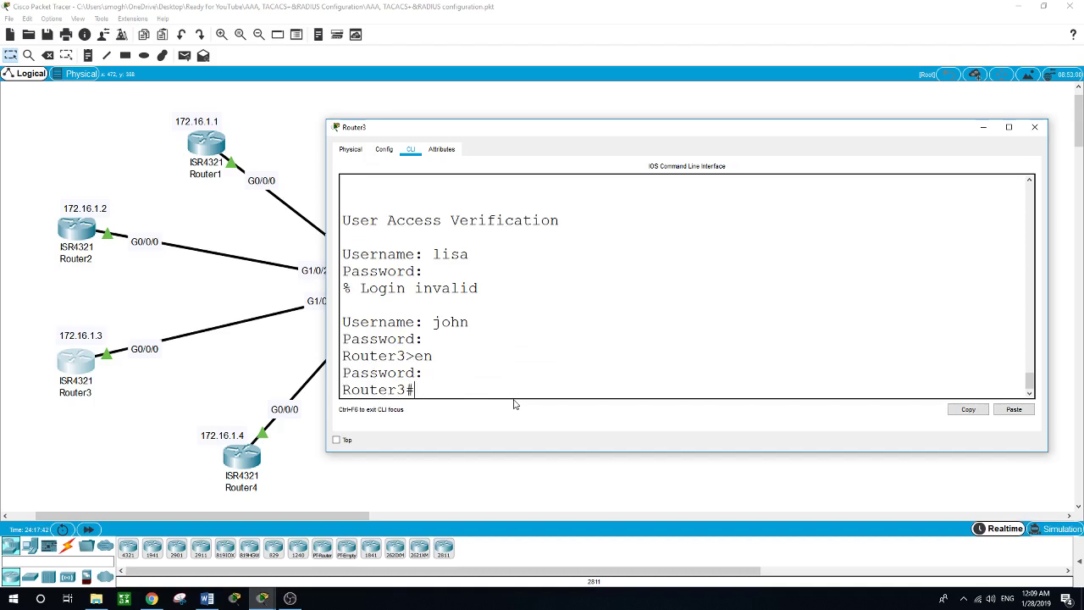
{"action": "type", "text": "conf"}
{"action": "key", "text": "Return"}
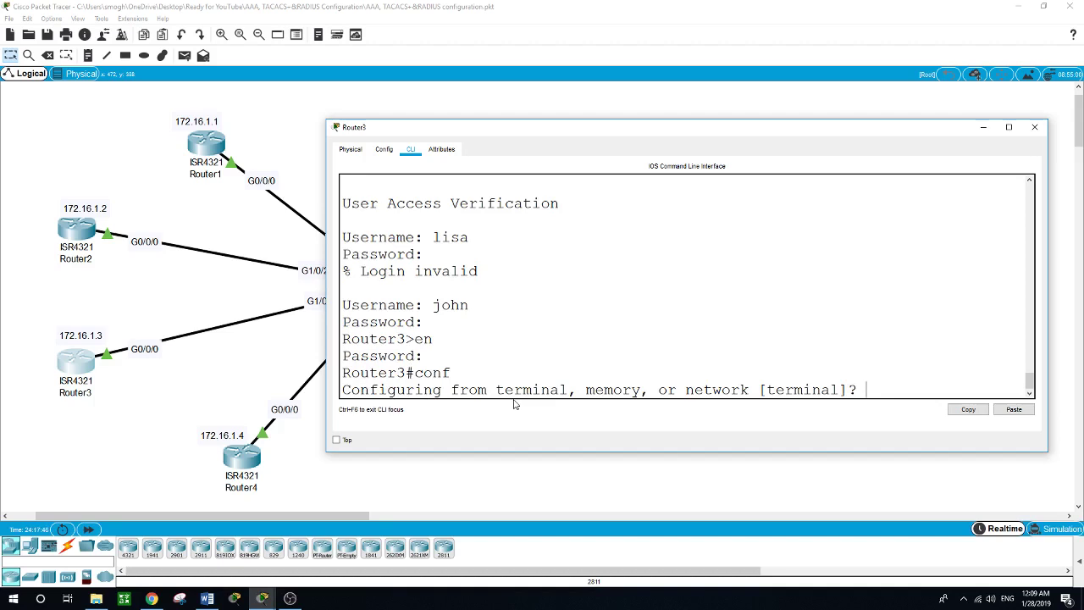
{"action": "type", "text": "t"}
{"action": "key", "text": "Return"}
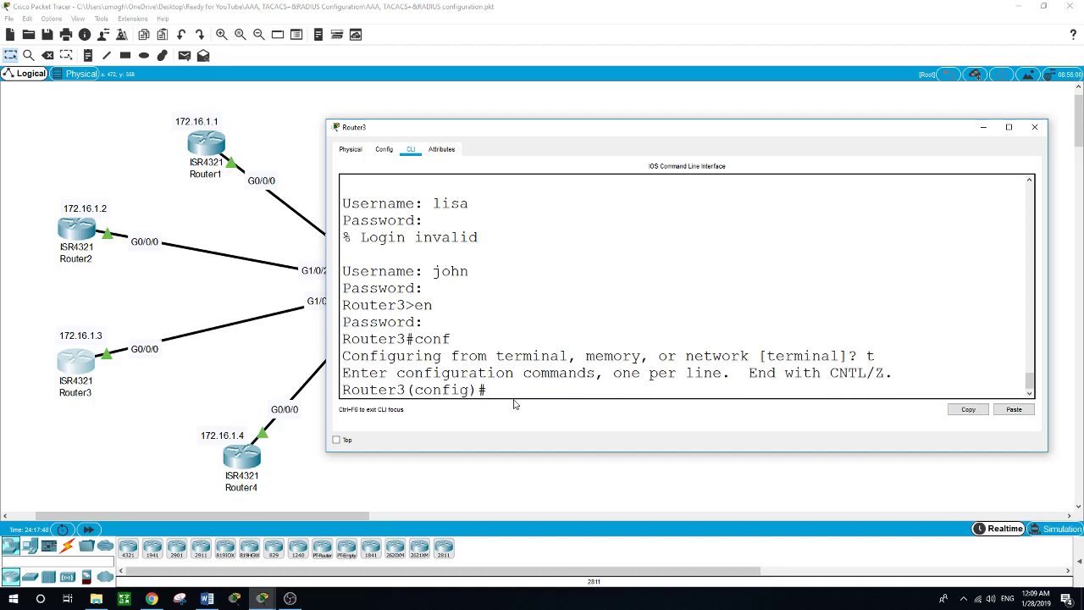
{"action": "key", "text": "alt+F4"}
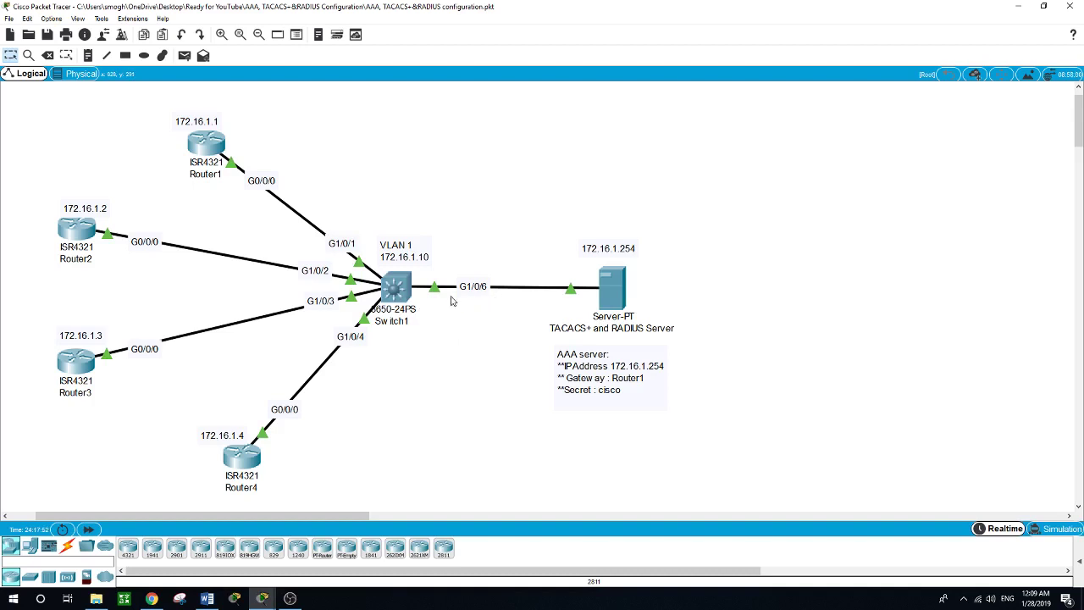
- Open Switch1's CLI in a widened window and enter privileged mode
{"action": "left_click", "coordinate": [407, 292]}
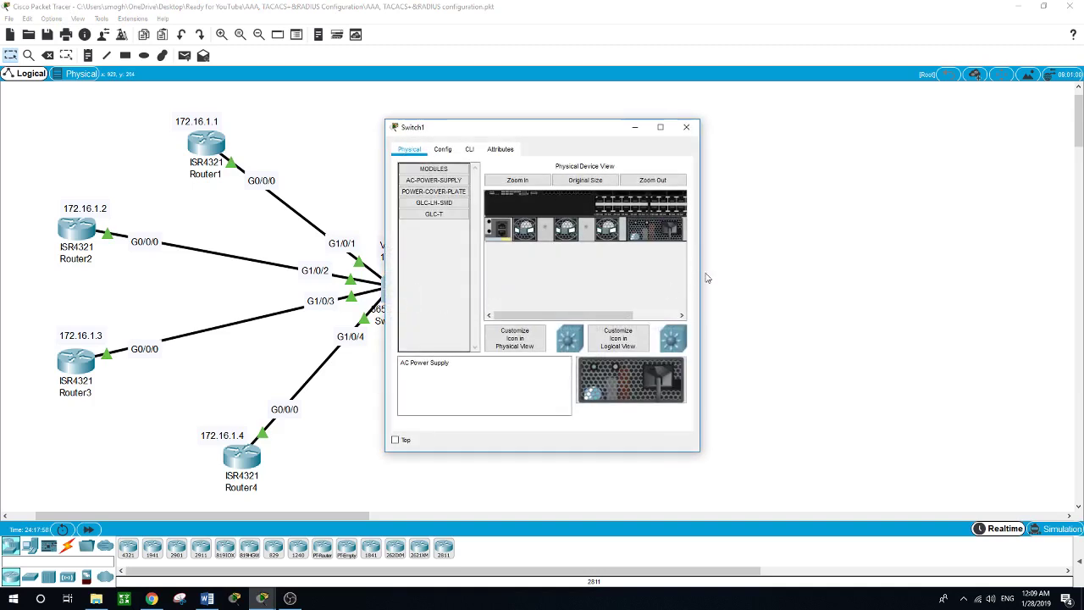
{"action": "left_click_drag", "start_coordinate": [700, 272], "coordinate": [1050, 272]}
{"action": "left_click", "coordinate": [470, 149]}
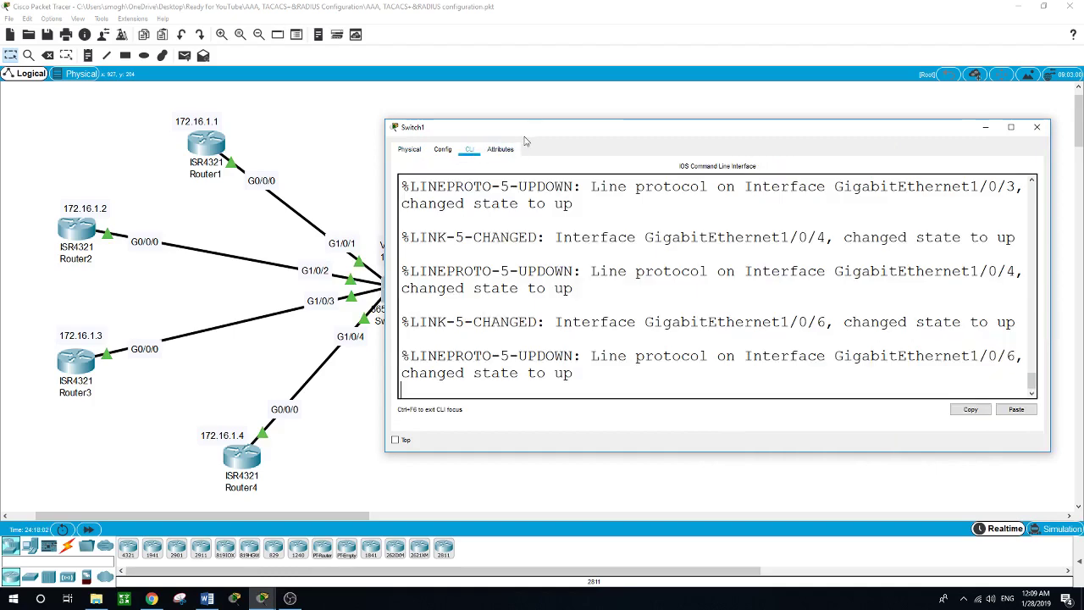
{"action": "left_click_drag", "start_coordinate": [540, 133], "coordinate": [657, 148]}
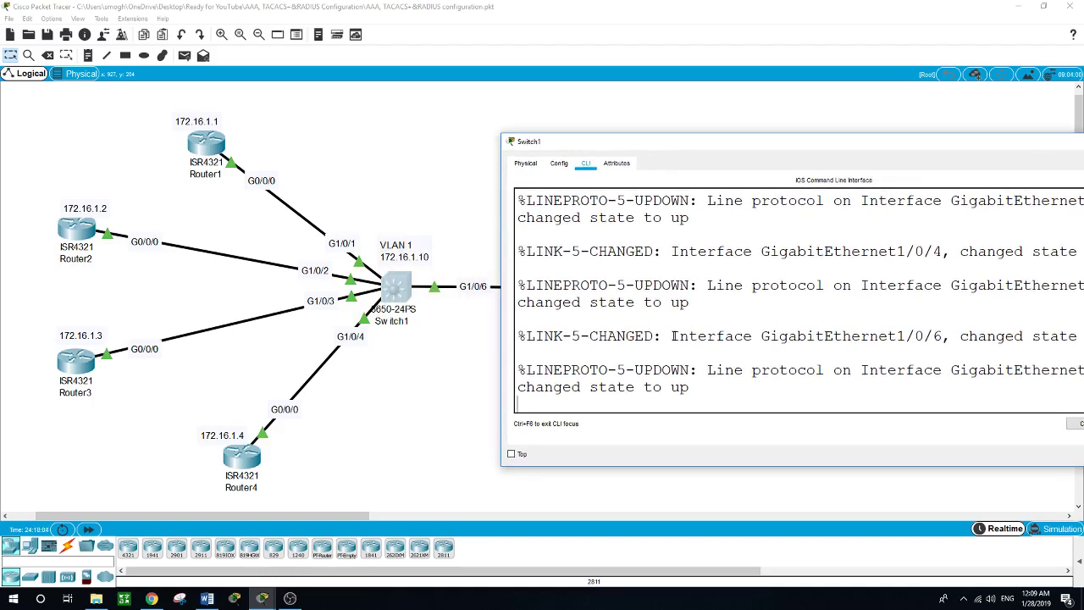
{"action": "key", "text": "Return"}
{"action": "type", "text": "en"}
{"action": "key", "text": "Return"}
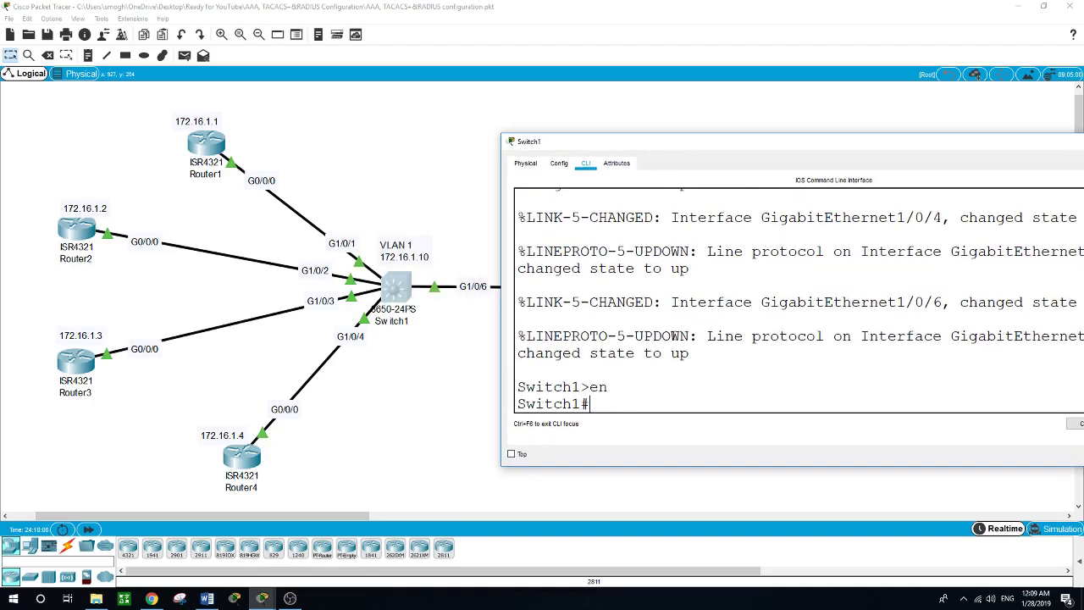
- Shut down interface g1/0/6 from global configuration mode
{"action": "type", "text": "conf t"}
{"action": "key", "text": "Return"}
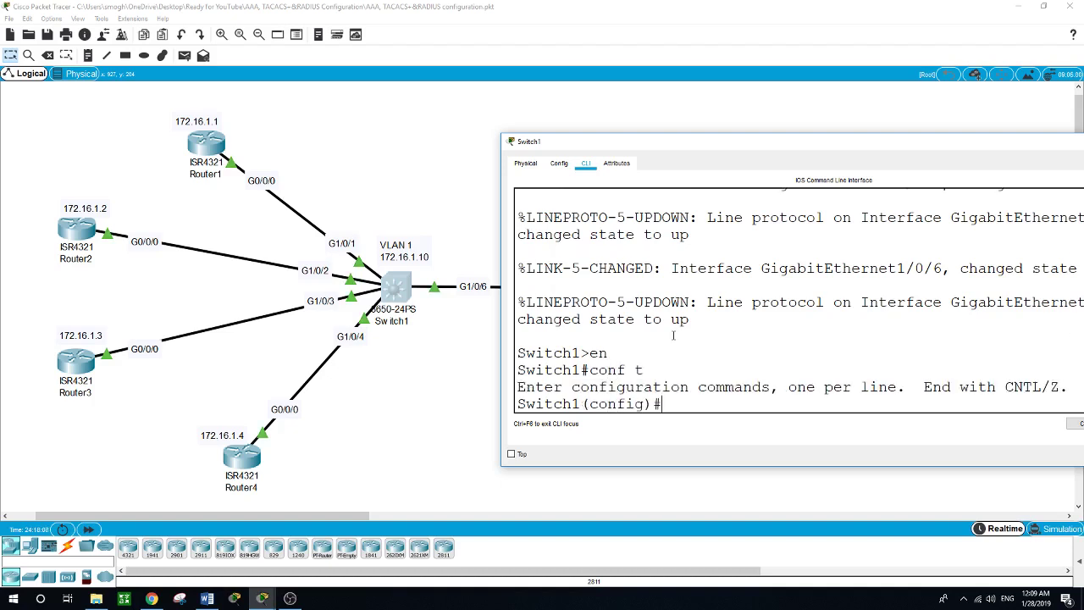
{"action": "type", "text": "int g1/0/6"}
{"action": "key", "text": "Return"}
{"action": "type", "text": "shut"}
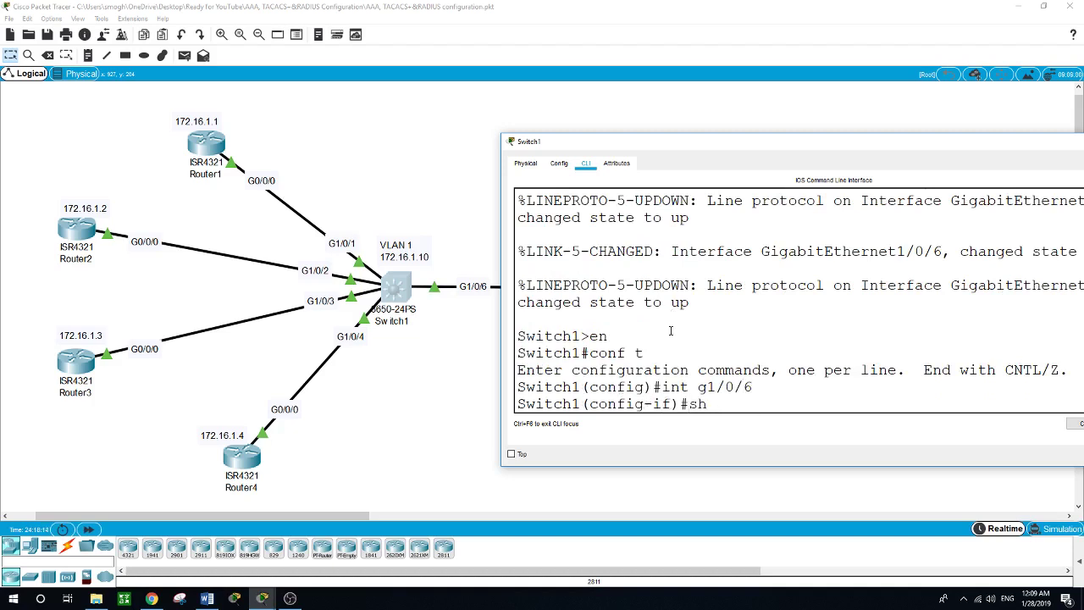
{"action": "key", "text": "Return"}
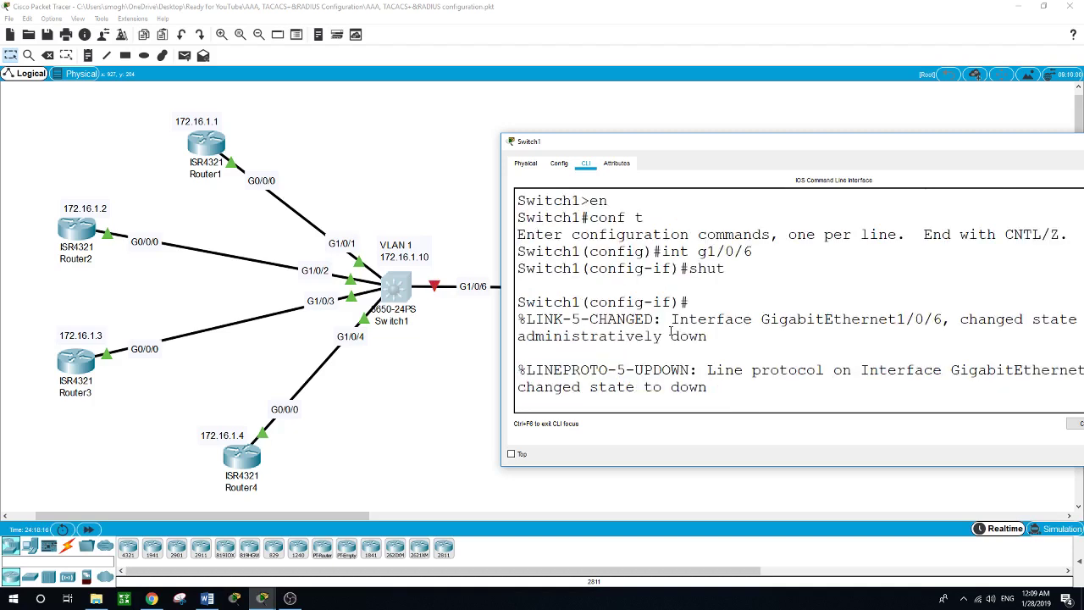
{"action": "left_click", "coordinate": [118, 302]}
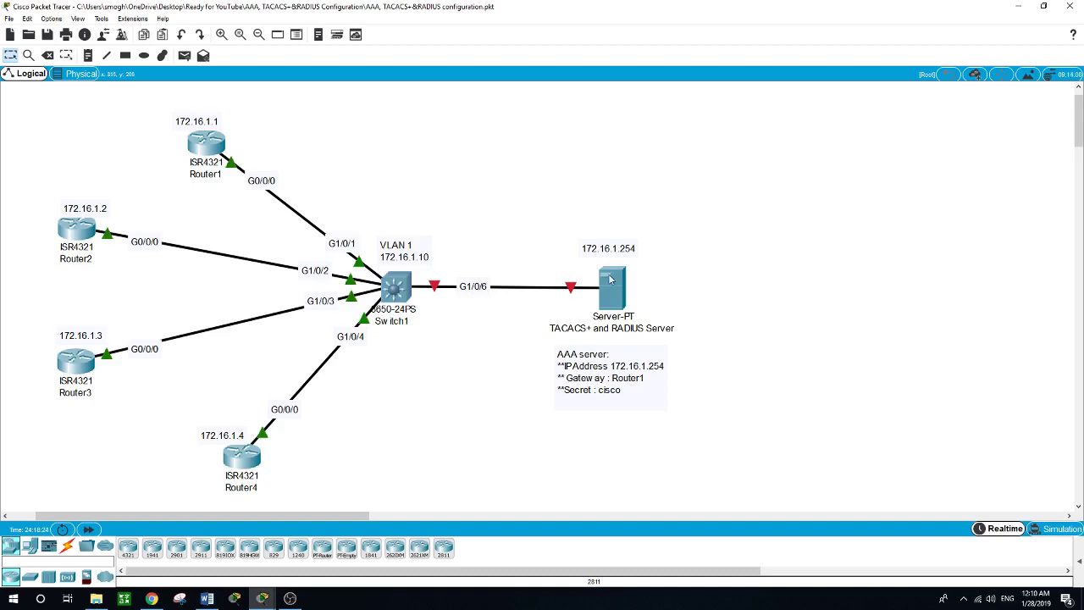
- Log out of Router2 and try two TACACS+ server account logins, which are rejected
{"action": "left_click", "coordinate": [81, 237]}
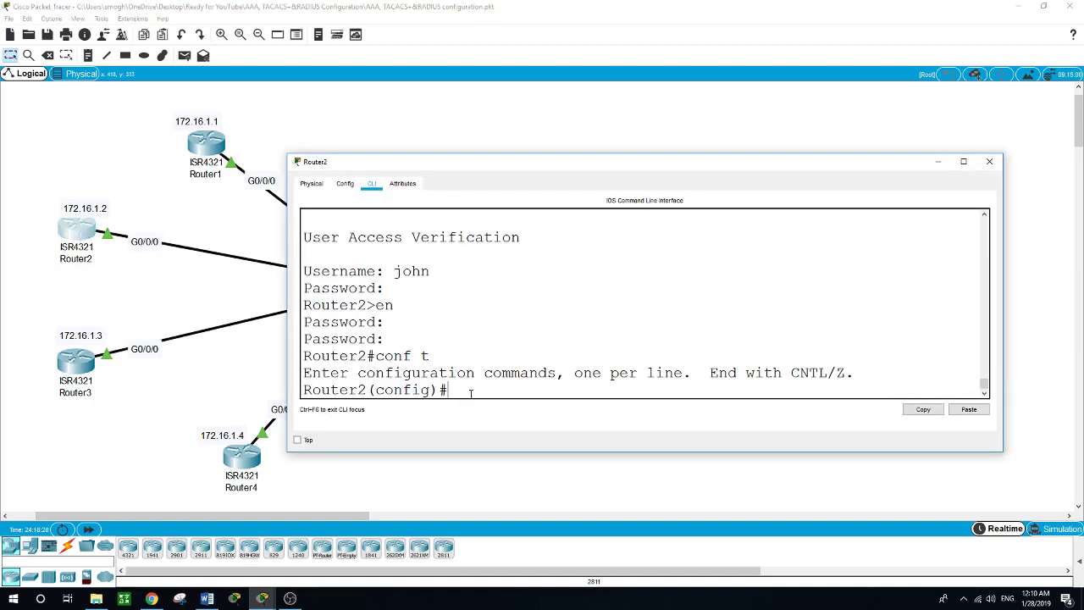
{"action": "type", "text": "exit"}
{"action": "key", "text": "Return"}
{"action": "key", "text": "Return"}
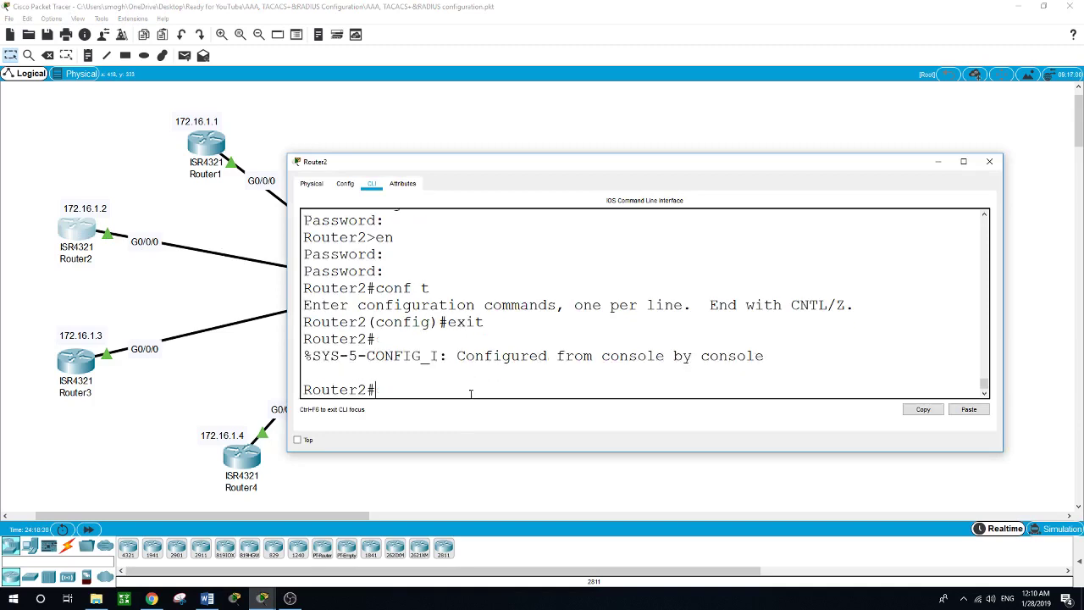
{"action": "type", "text": "exit"}
{"action": "key", "text": "Return"}
{"action": "key", "text": "Return"}
{"action": "type", "text": "j"}
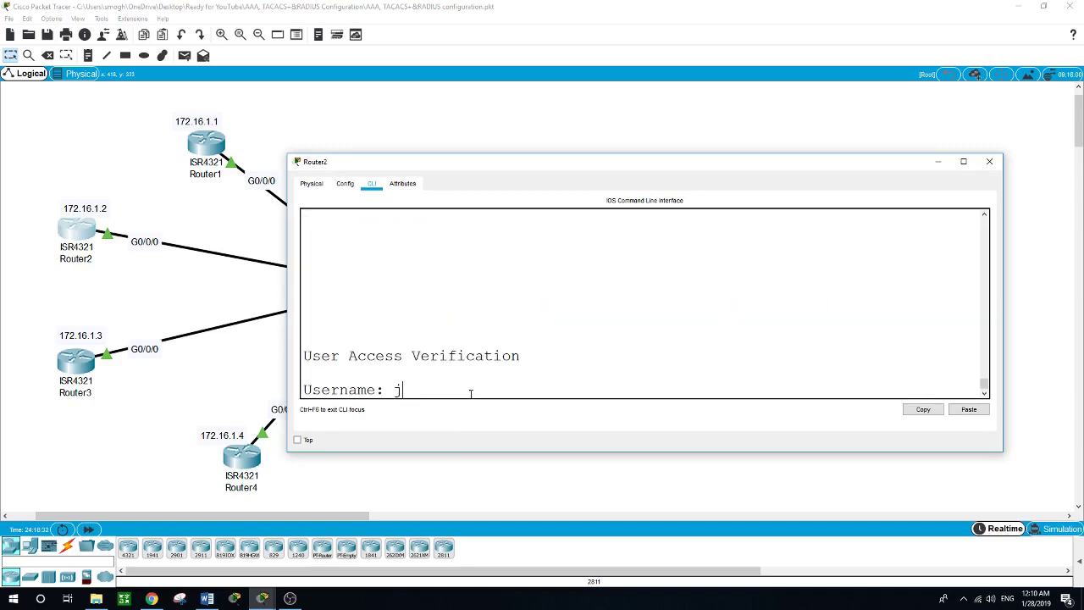
{"action": "type", "text": "ohn"}
{"action": "key", "text": "Return"}
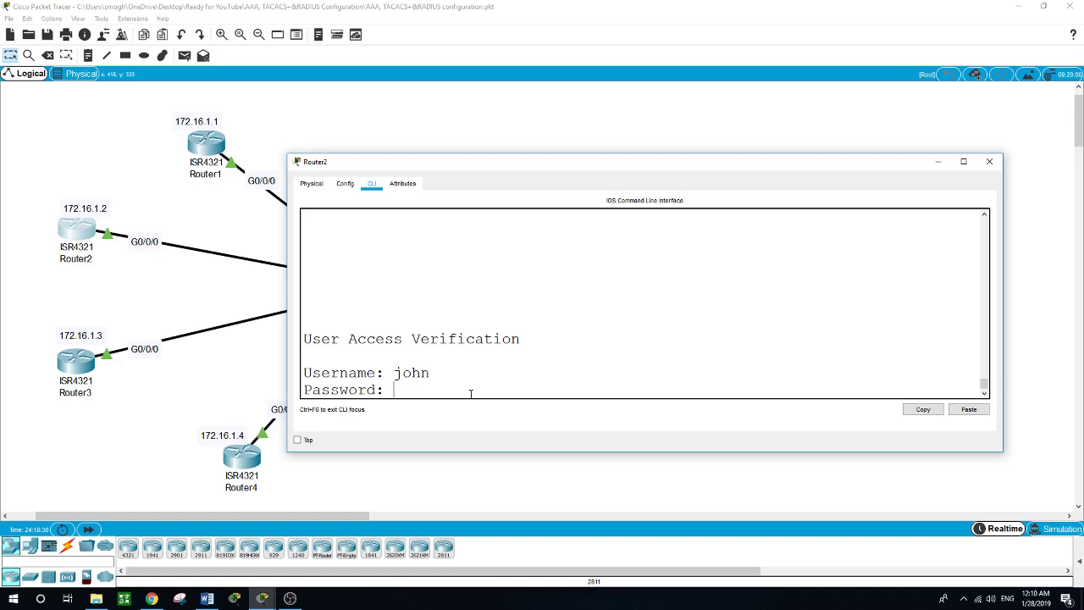
{"action": "key", "text": "Return"}
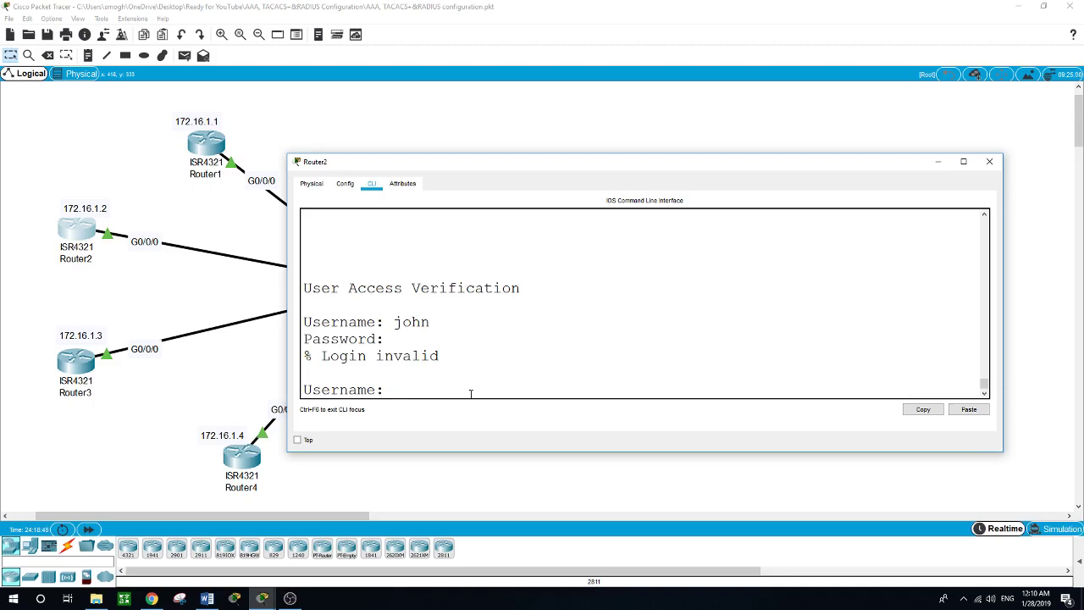
{"action": "type", "text": "user1"}
{"action": "key", "text": "Return"}
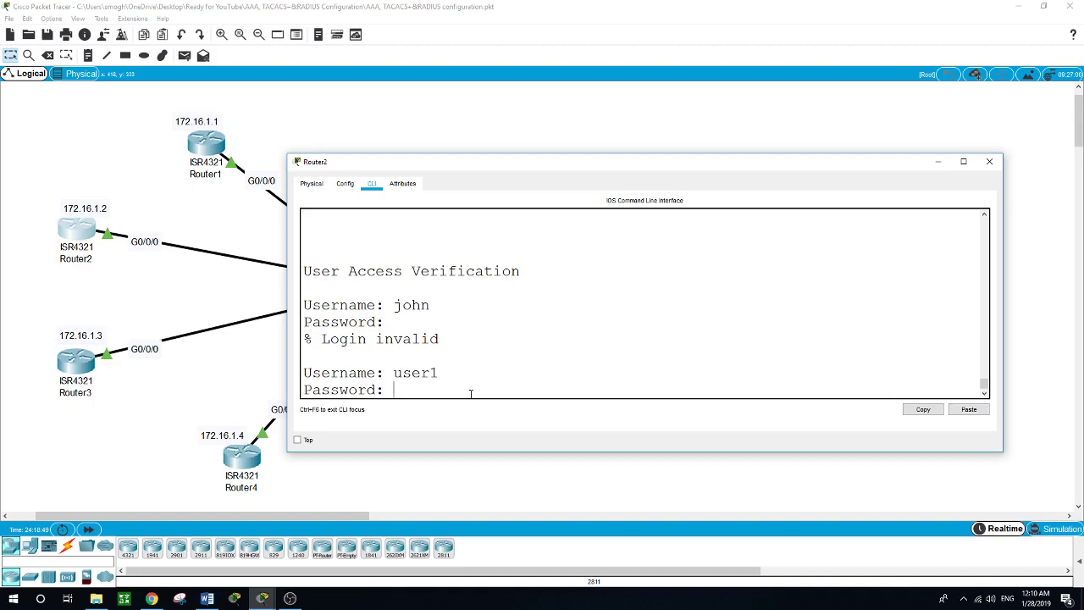
{"action": "key", "text": "Return"}
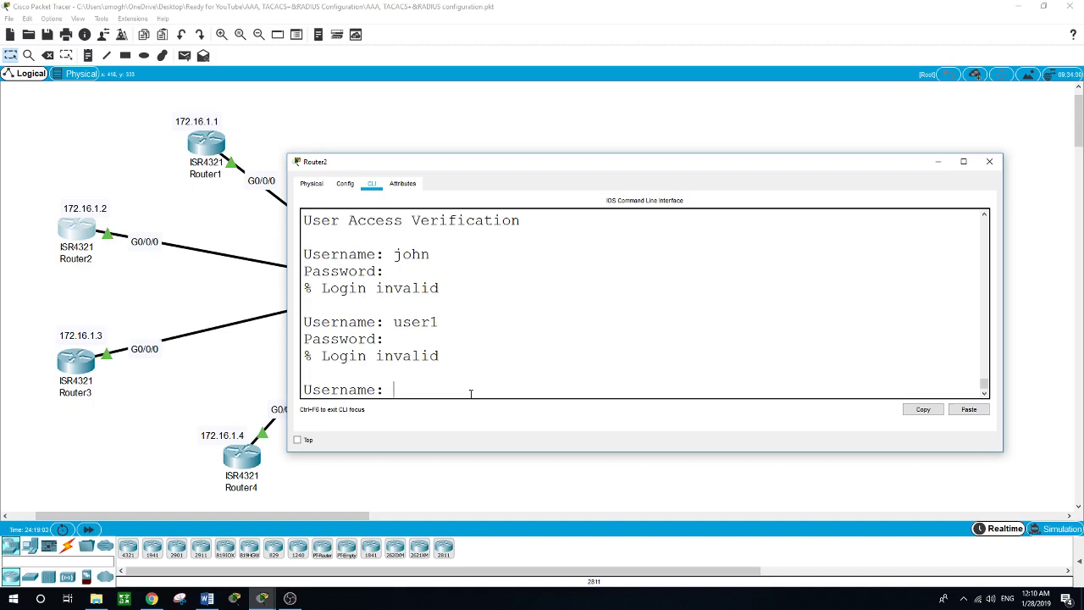
- Log into Router2 with the local account, enter privileged mode, and reopen Switch1's console
{"action": "type", "text": "sal"}
{"action": "key", "text": "Return"}
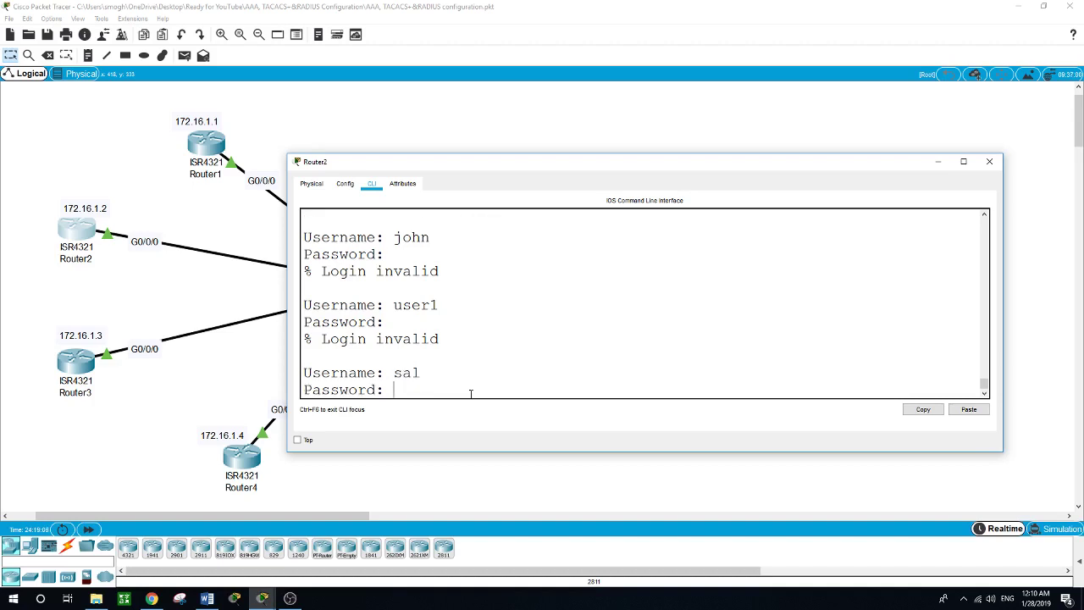
{"action": "key", "text": "Return"}
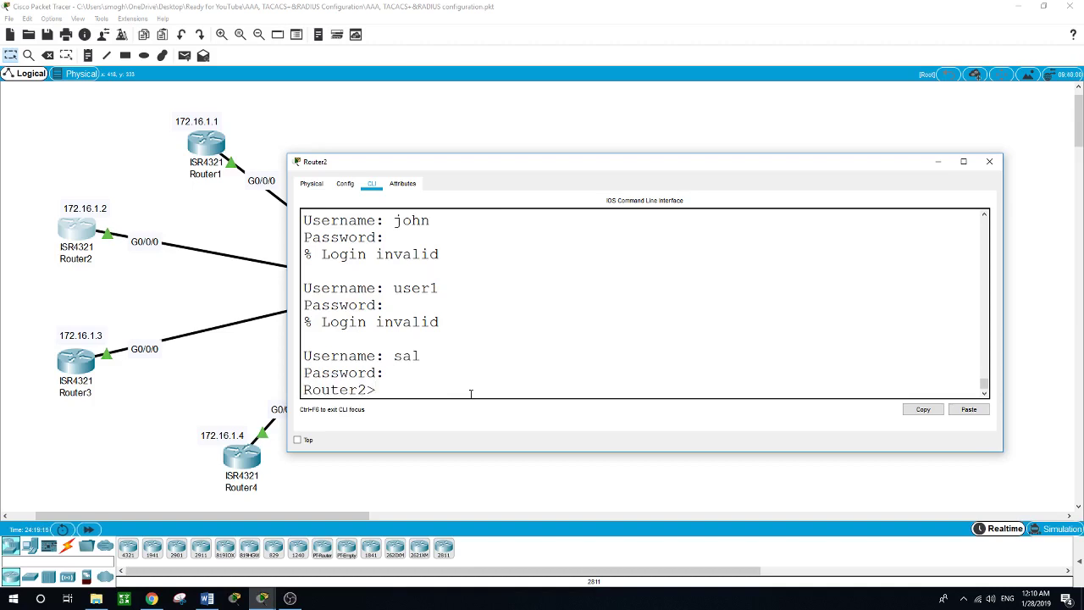
{"action": "type", "text": "en"}
{"action": "key", "text": "Return"}
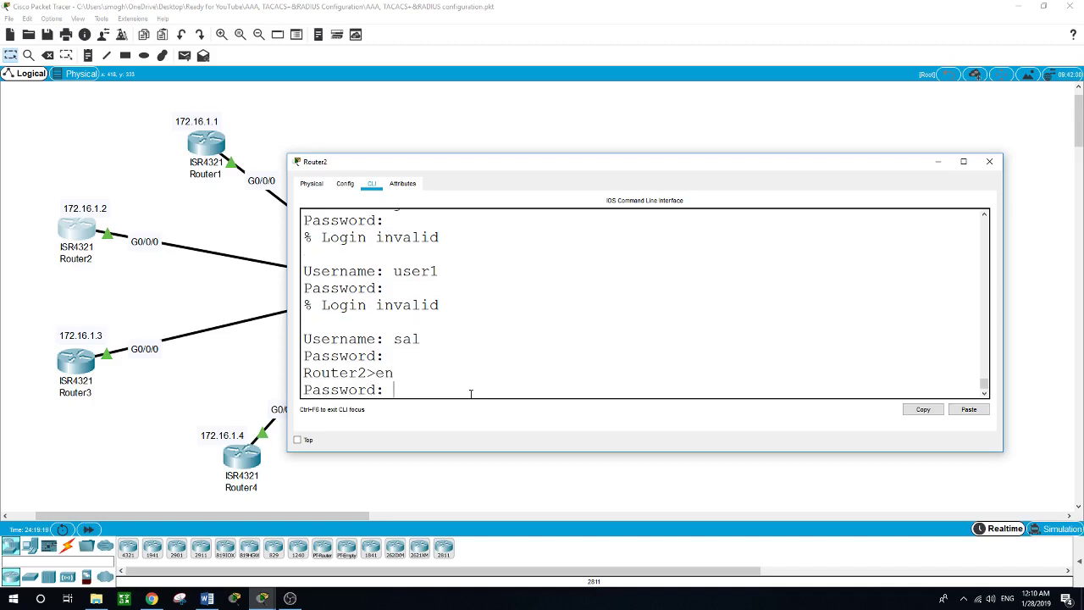
{"action": "key", "text": "Return"}
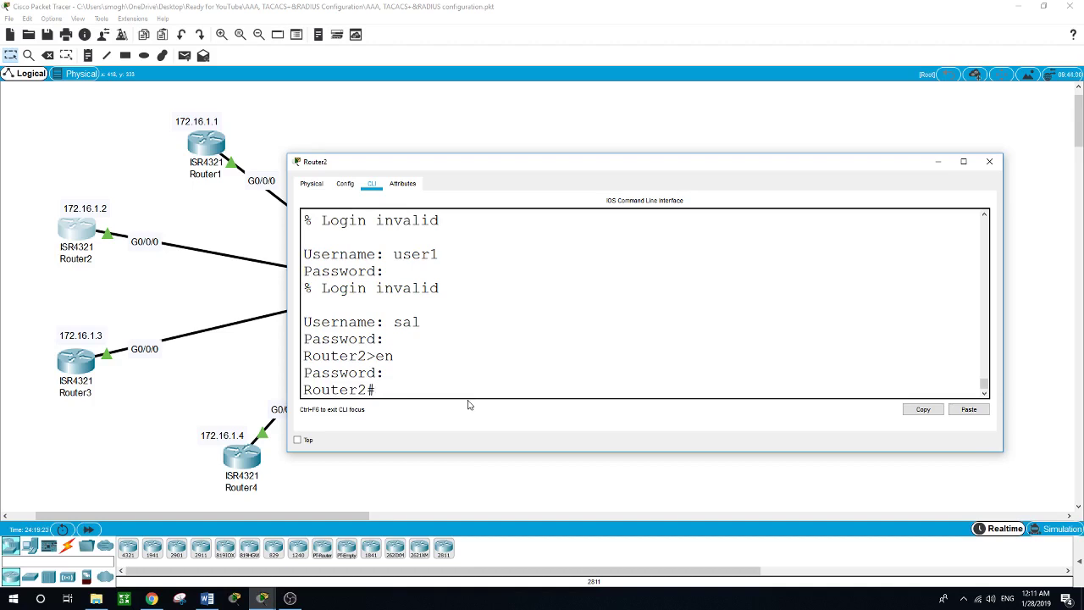
{"action": "left_click", "coordinate": [473, 484]}
{"action": "left_click", "coordinate": [398, 296]}
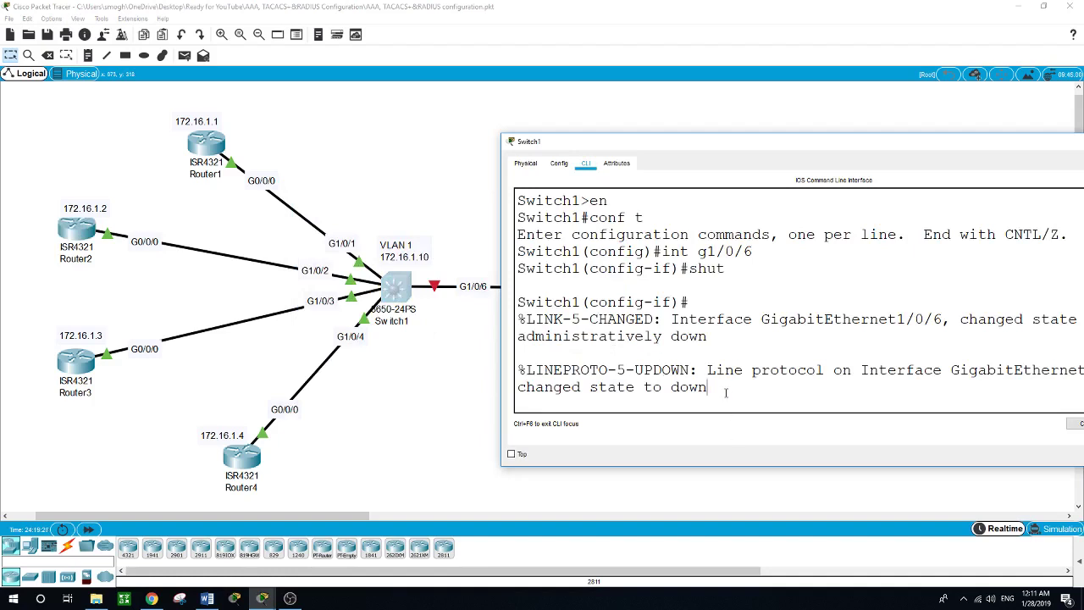
- Run 'no shut' on interface g1/0/6 and close Switch1's window
{"action": "key", "text": "Return"}
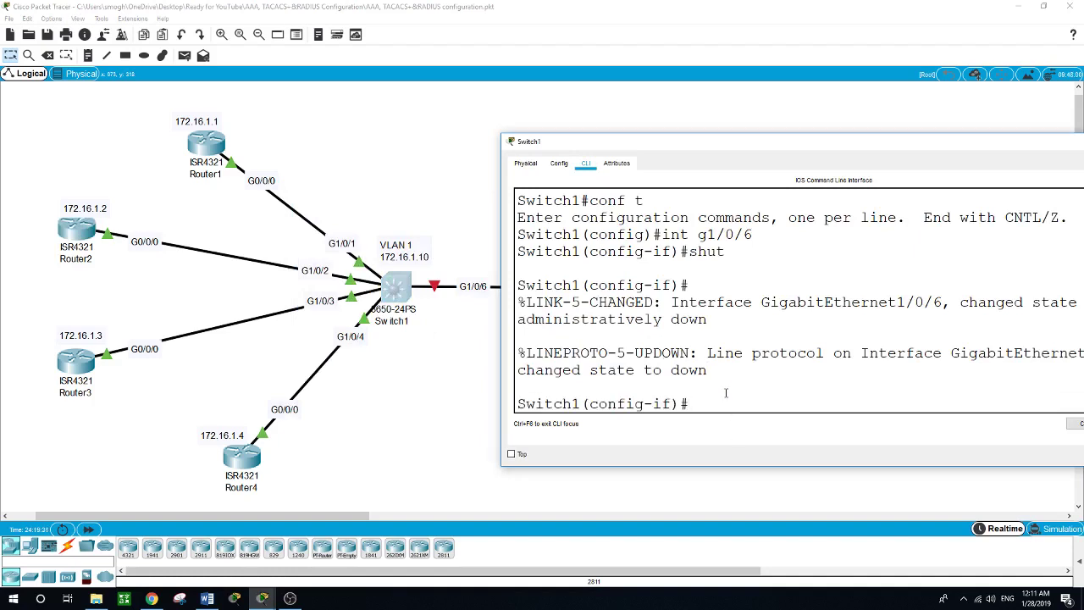
{"action": "type", "text": "no shut"}
{"action": "key", "text": "Return"}
{"action": "key", "text": "Return"}
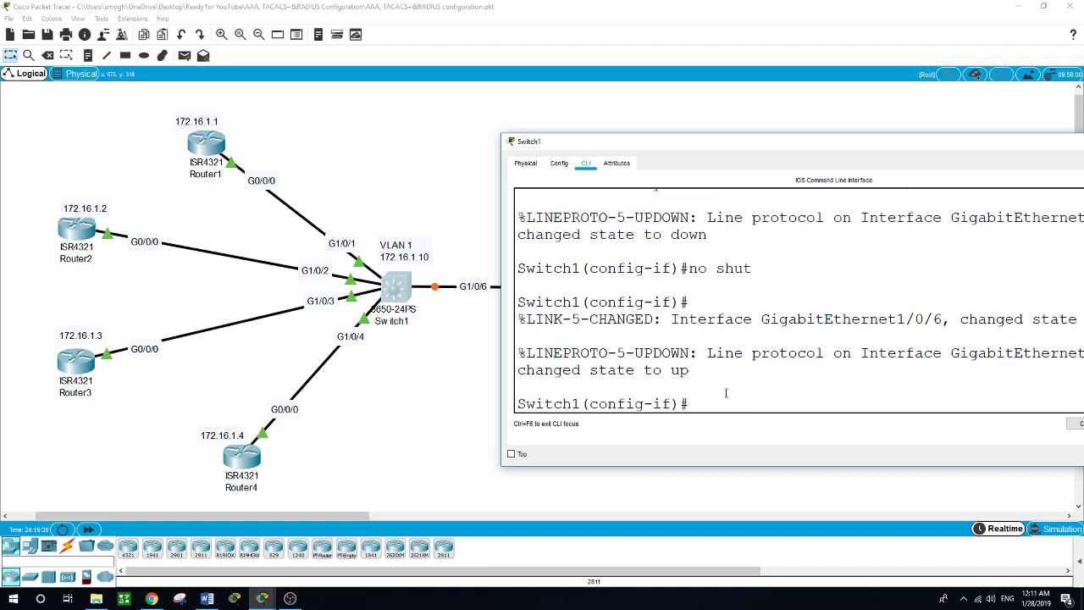
{"action": "left_click", "coordinate": [423, 368]}
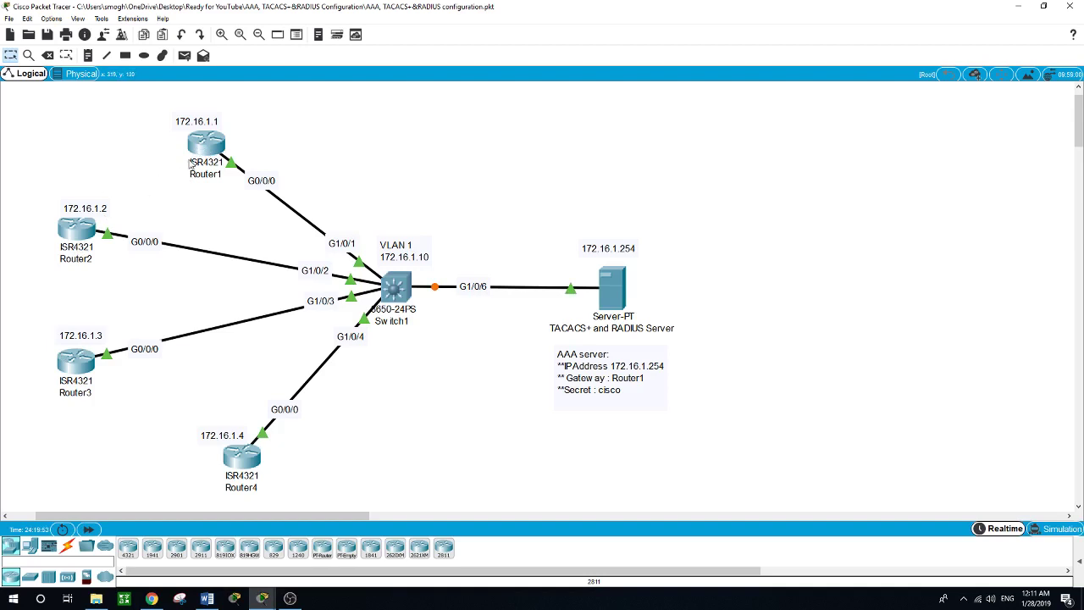
{"action": "mouse_move", "coordinate": [201, 152]}
- Log out of Router2 and log back in with the TACACS+ server account
{"action": "left_click", "coordinate": [78, 236]}
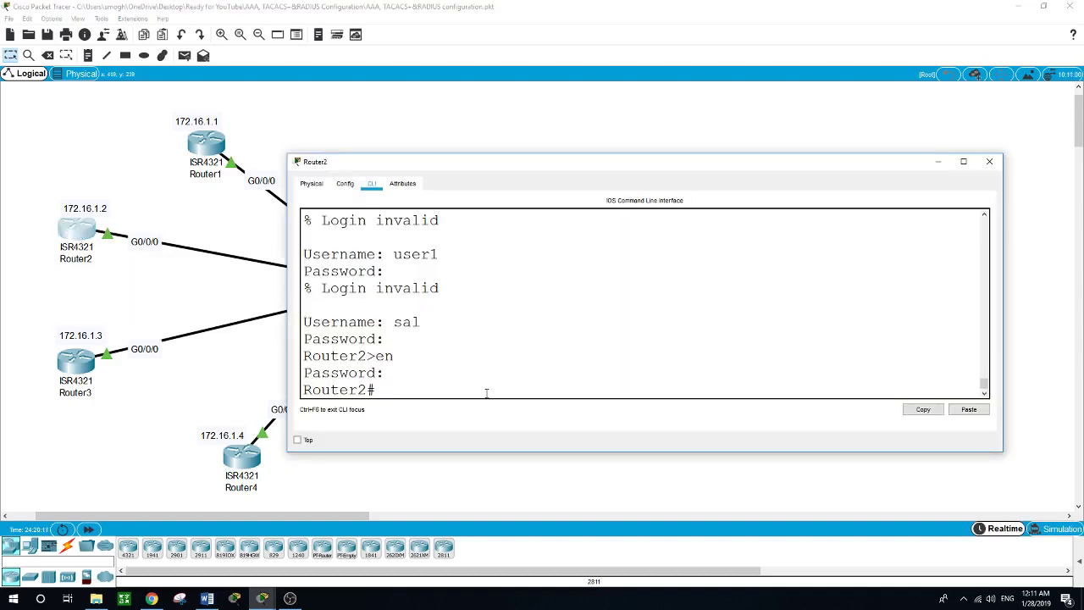
{"action": "type", "text": "exit"}
{"action": "key", "text": "Return"}
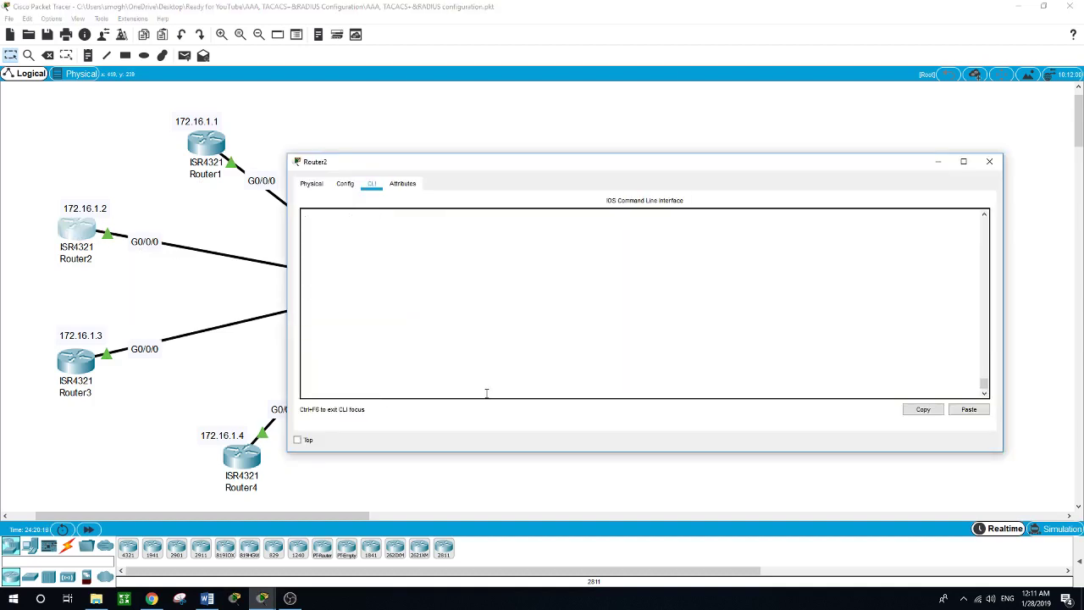
{"action": "key", "text": "Return"}
{"action": "type", "text": "user"}
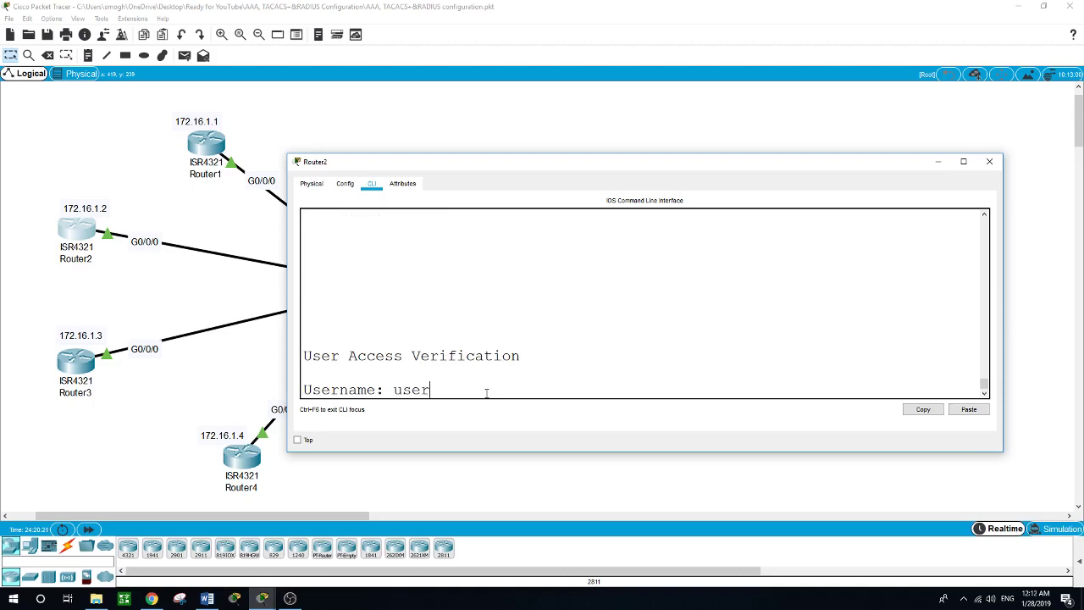
{"action": "type", "text": "1"}
{"action": "key", "text": "Return"}
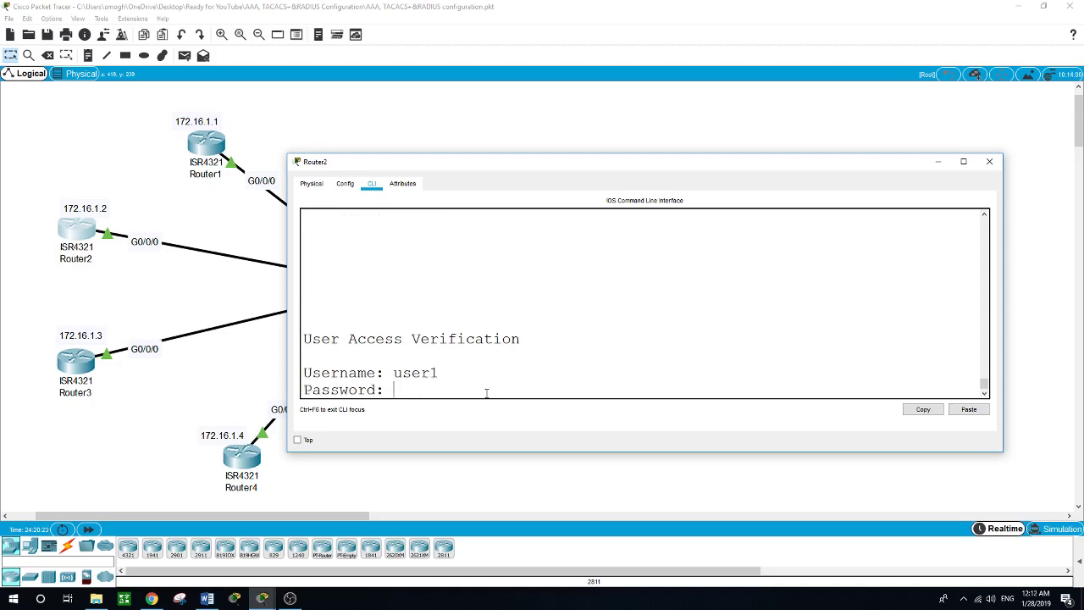
{"action": "key", "text": "Return"}
- Enter privileged mode and global configuration on Router2, then close its console
{"action": "type", "text": "en"}
{"action": "key", "text": "Return"}
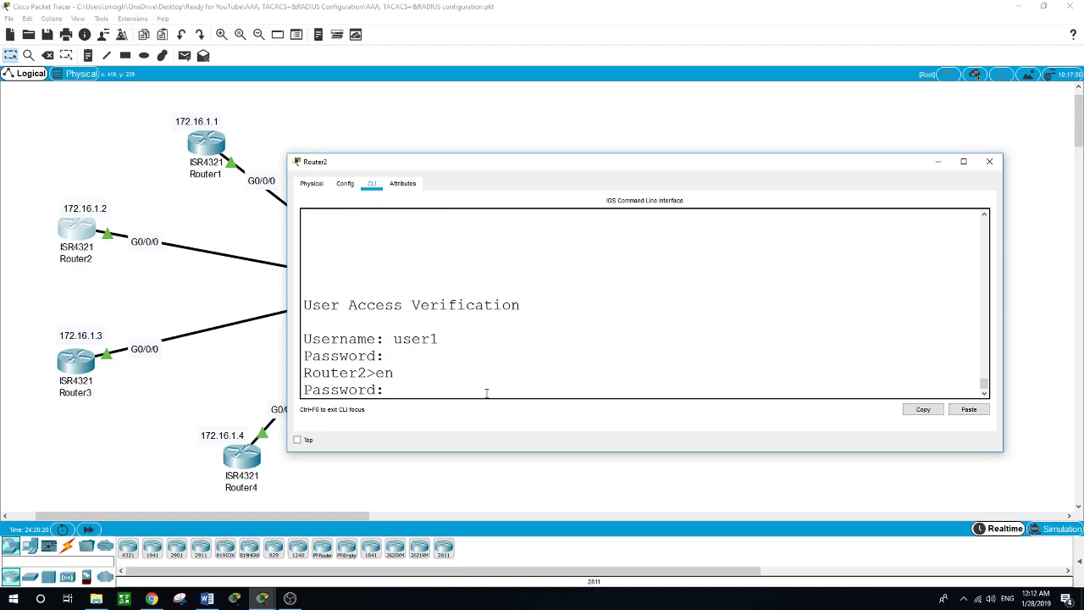
{"action": "key", "text": "Return"}
{"action": "type", "text": "conf t"}
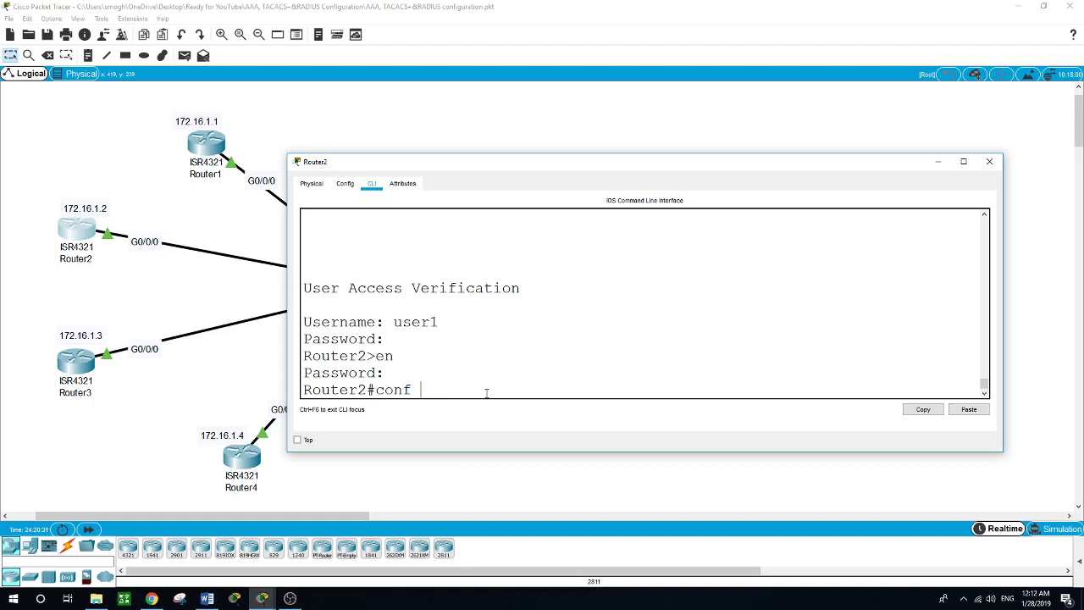
{"action": "key", "text": "Return"}
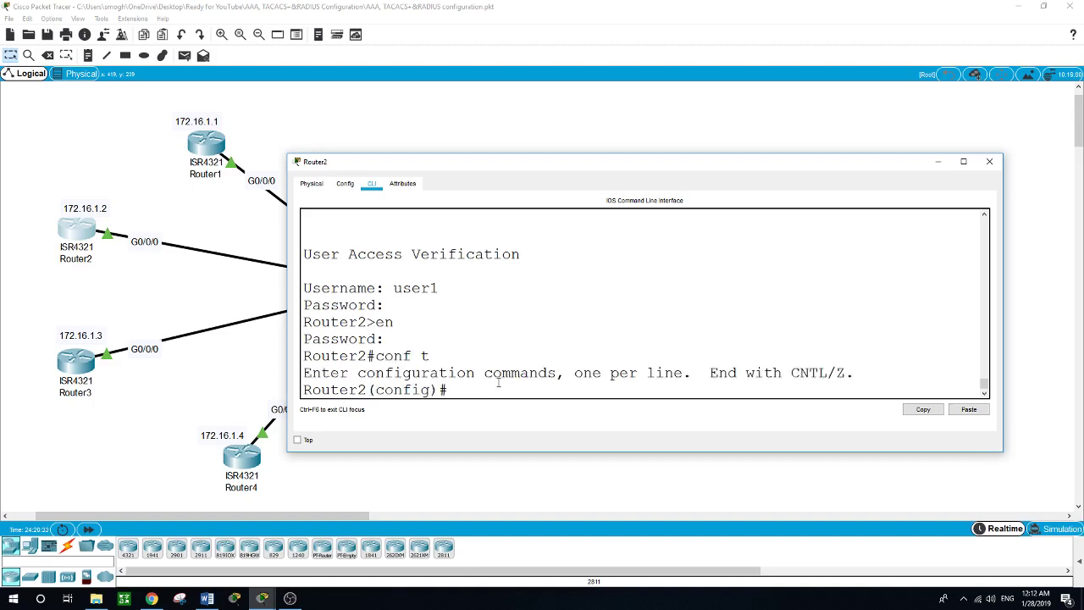
{"action": "left_click", "coordinate": [575, 125]}
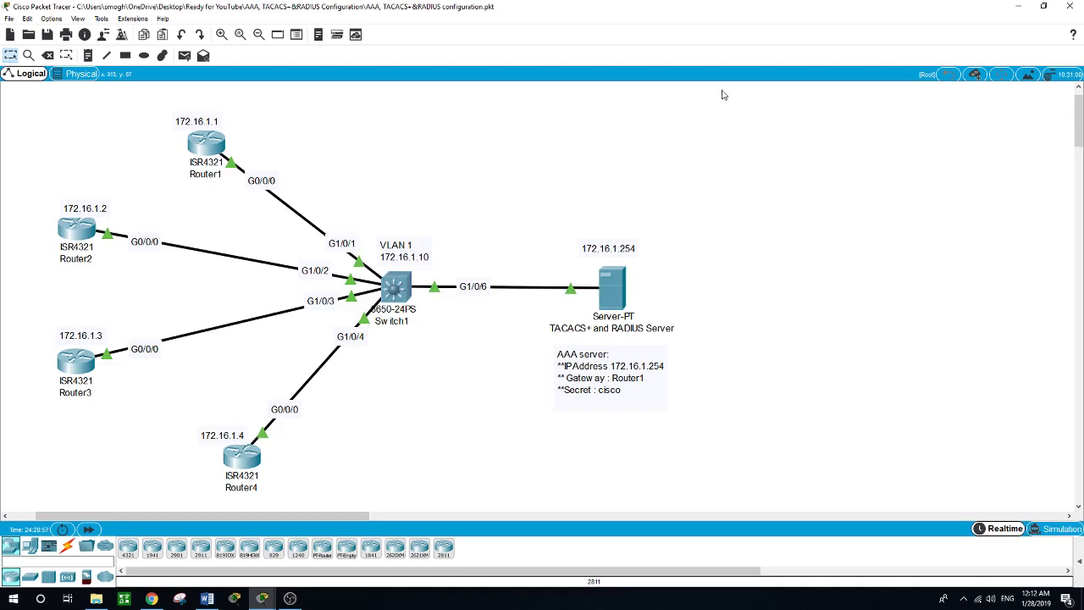
{"action": "left_click", "coordinate": [290, 599]}
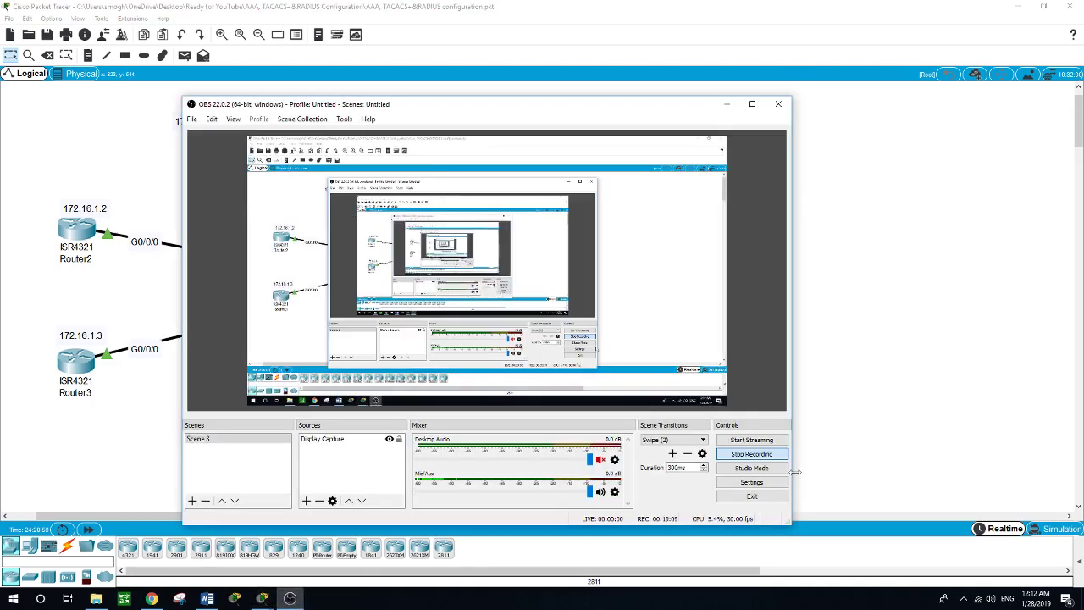